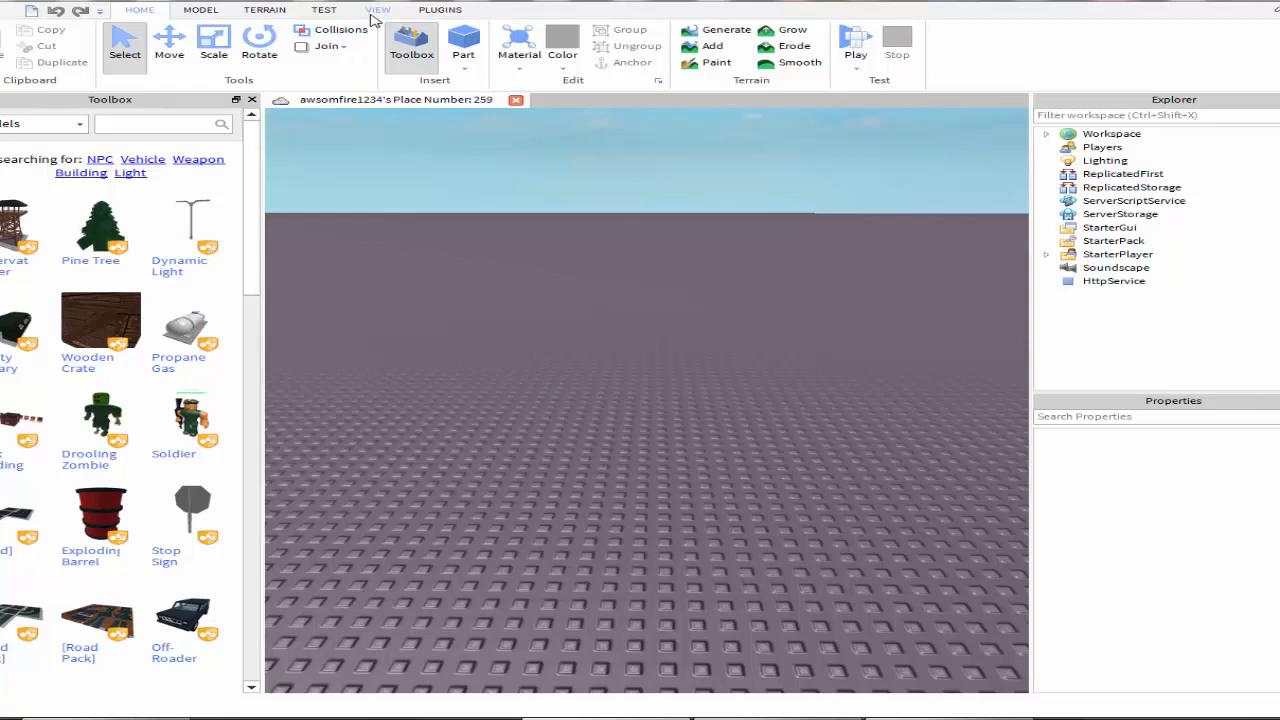
- Close the Explorer, Properties and Toolbox panels to clear the workspace around the 3D view
right_click_drag(560, 324, 560, 322)
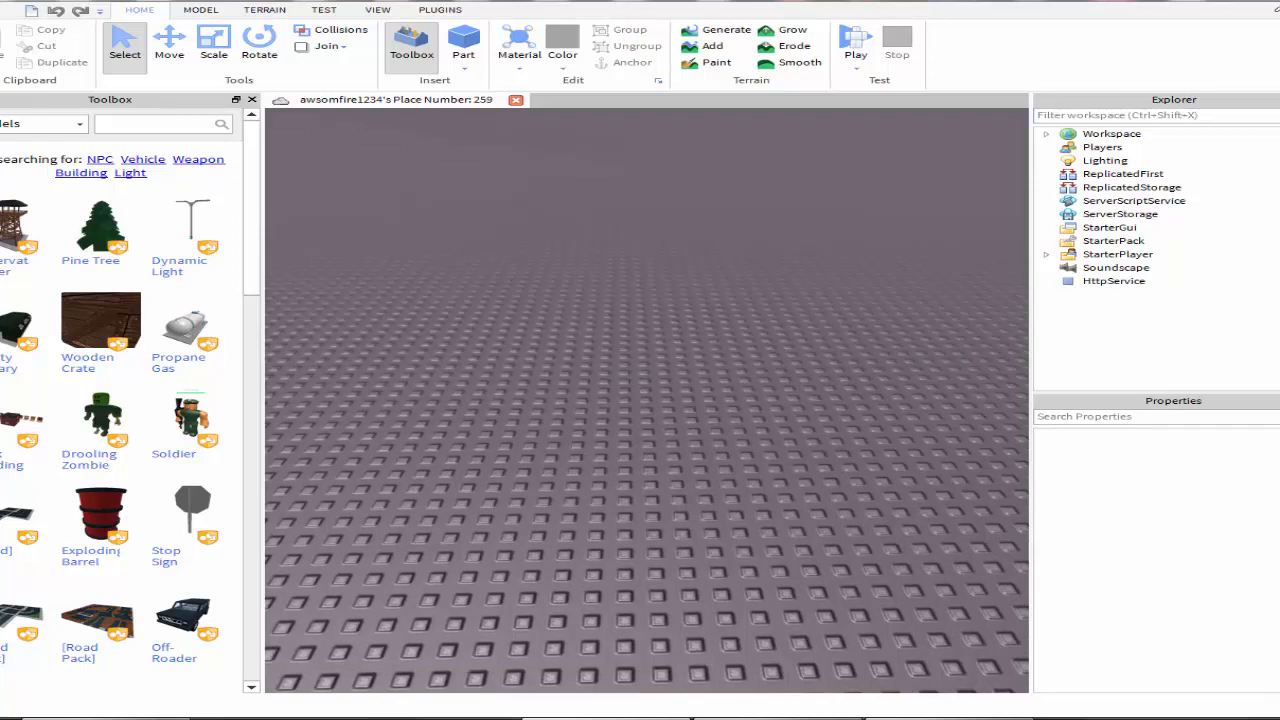
left_click(1279, 100)
left_click(1279, 100)
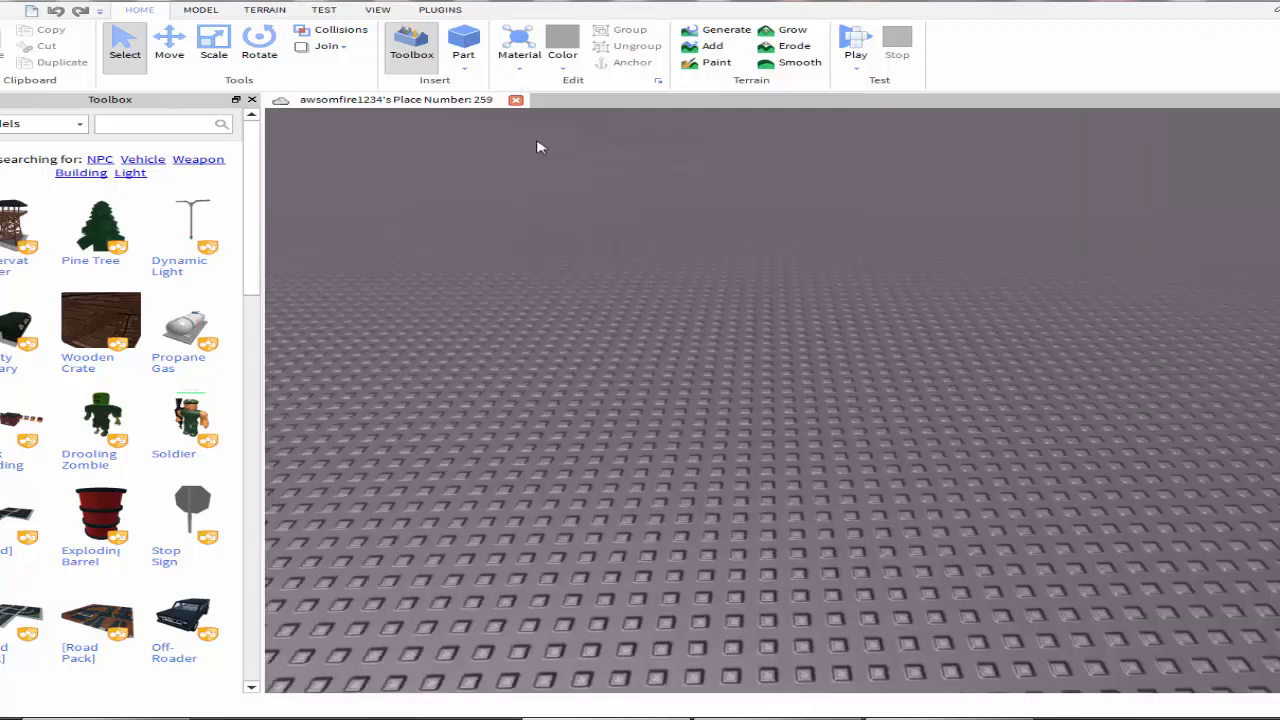
left_click(252, 99)
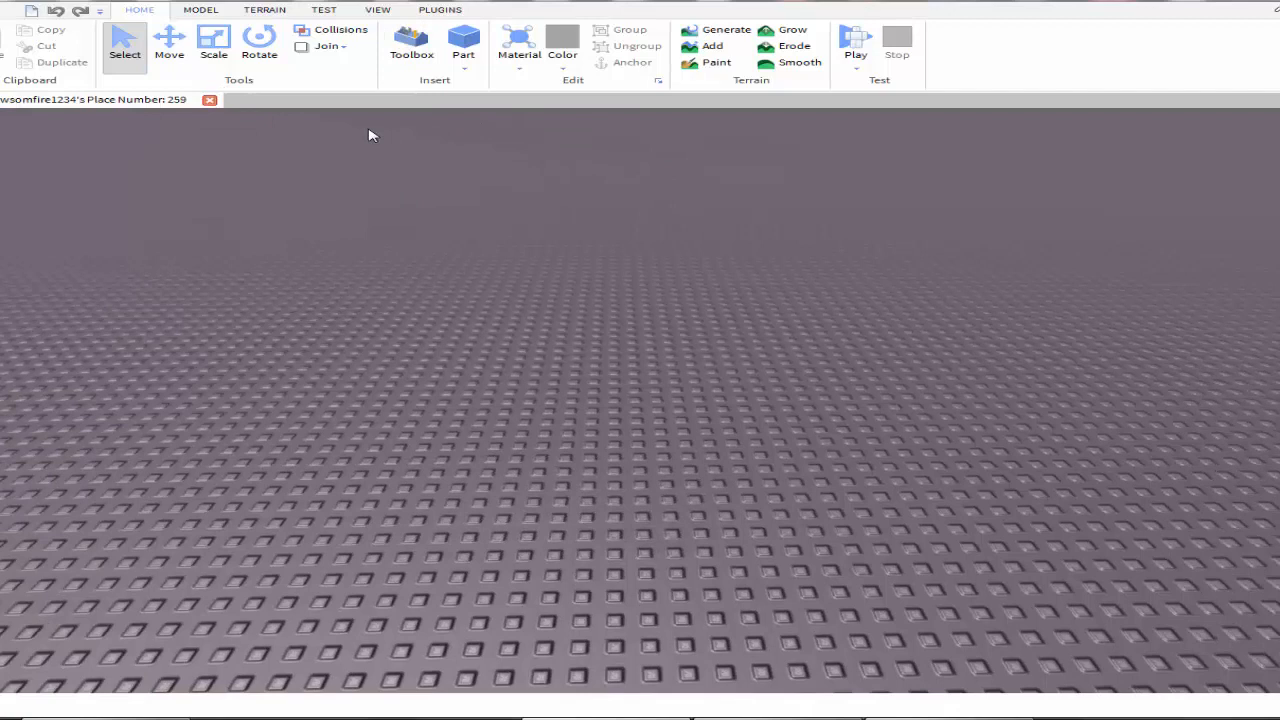
- Show the Explorer, Properties and Toolbox panels
left_click(377, 10)
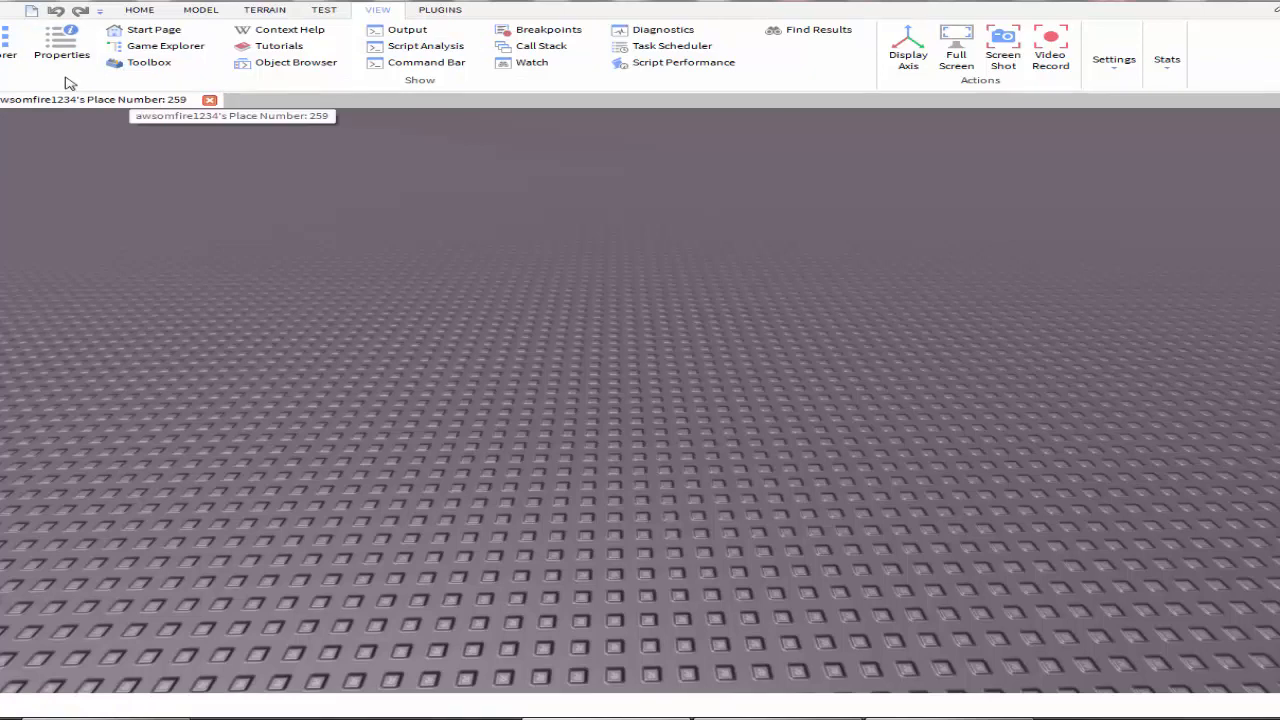
left_click(18, 58)
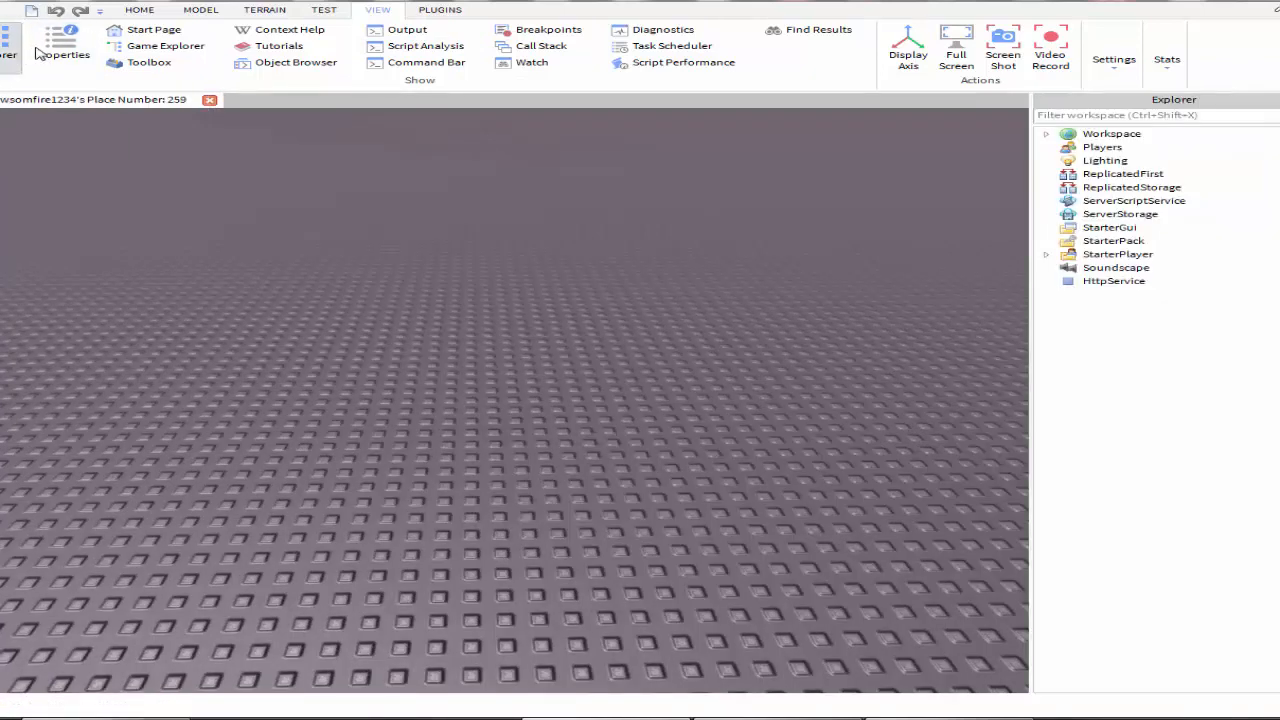
left_click(62, 55)
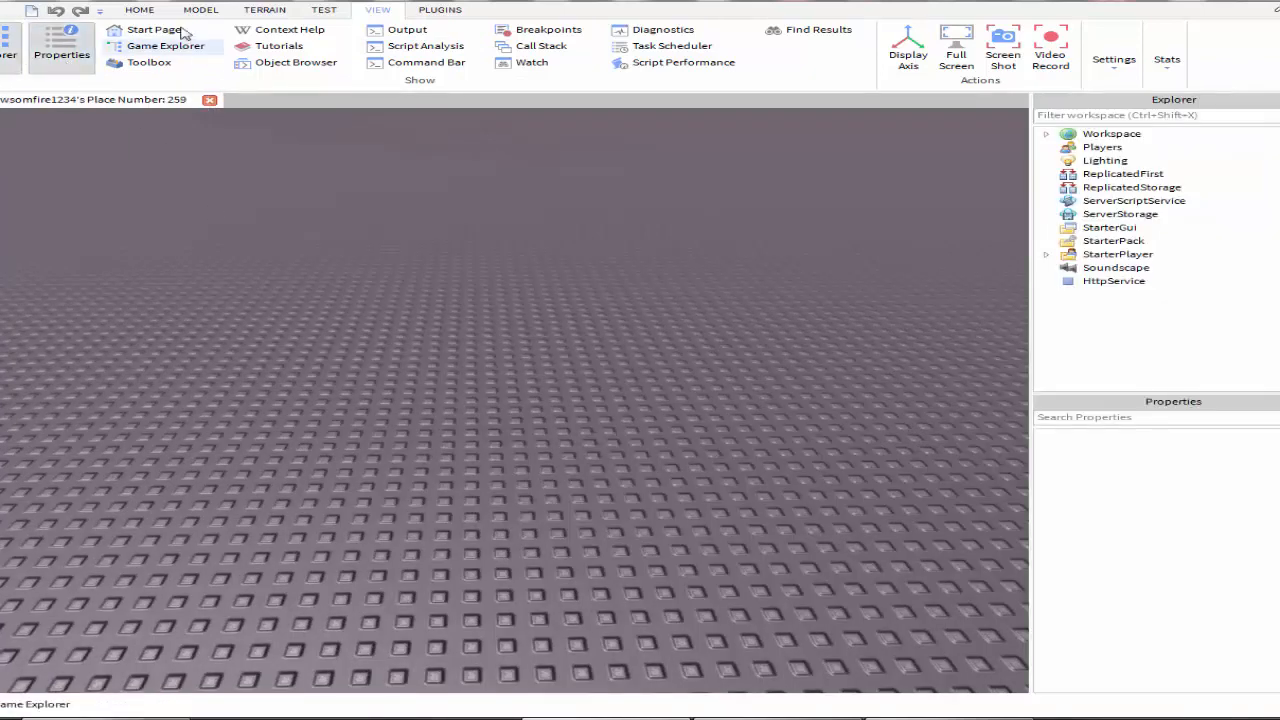
left_click(146, 62)
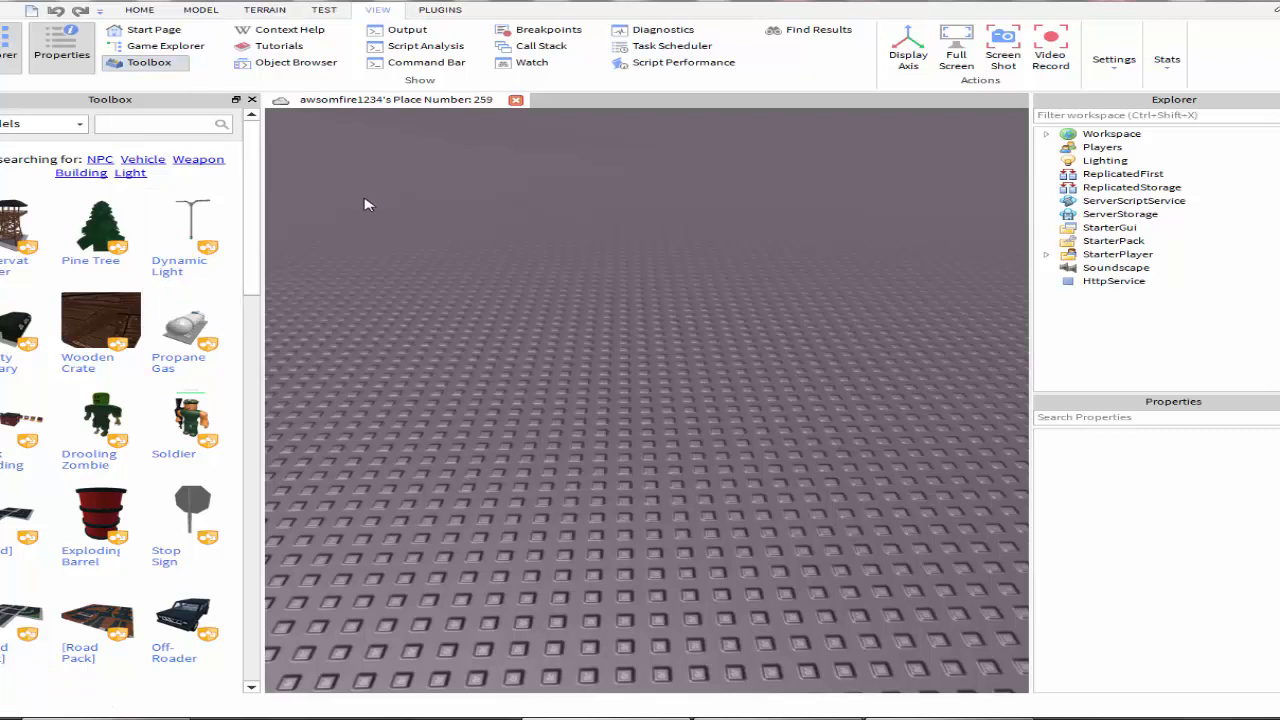
- Insert a new block part onto the baseplate
left_click(208, 12)
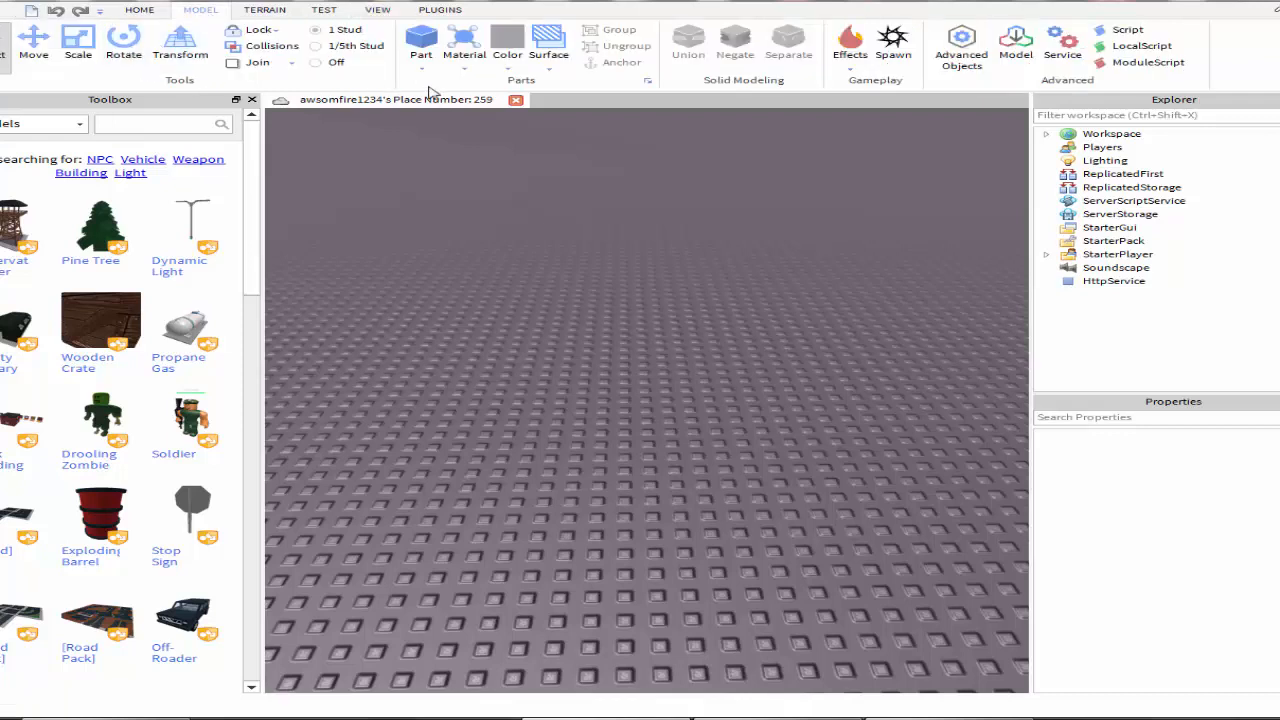
left_click(140, 10)
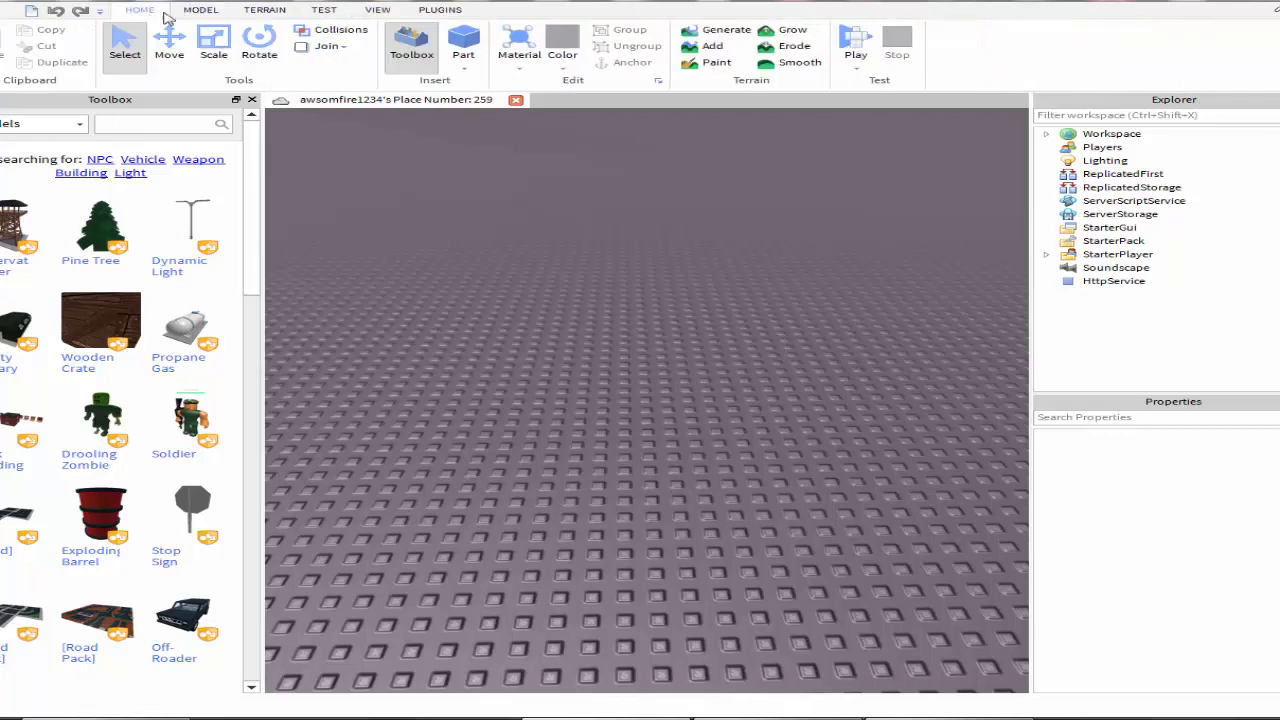
left_click(198, 12)
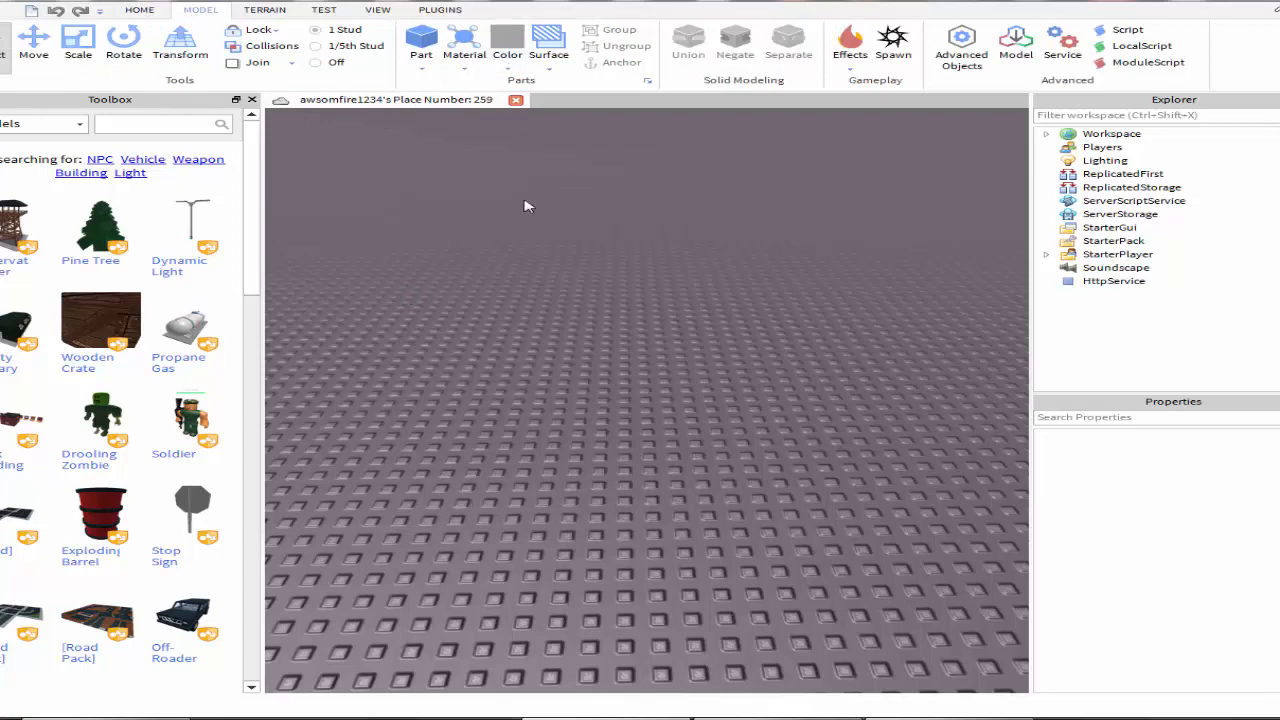
right_click_drag(524, 200, 515, 272)
mouse_move(622, 356)
right_mouse_down()
mouse_move(630, 389)
mouse_move(618, 380)
right_mouse_up()
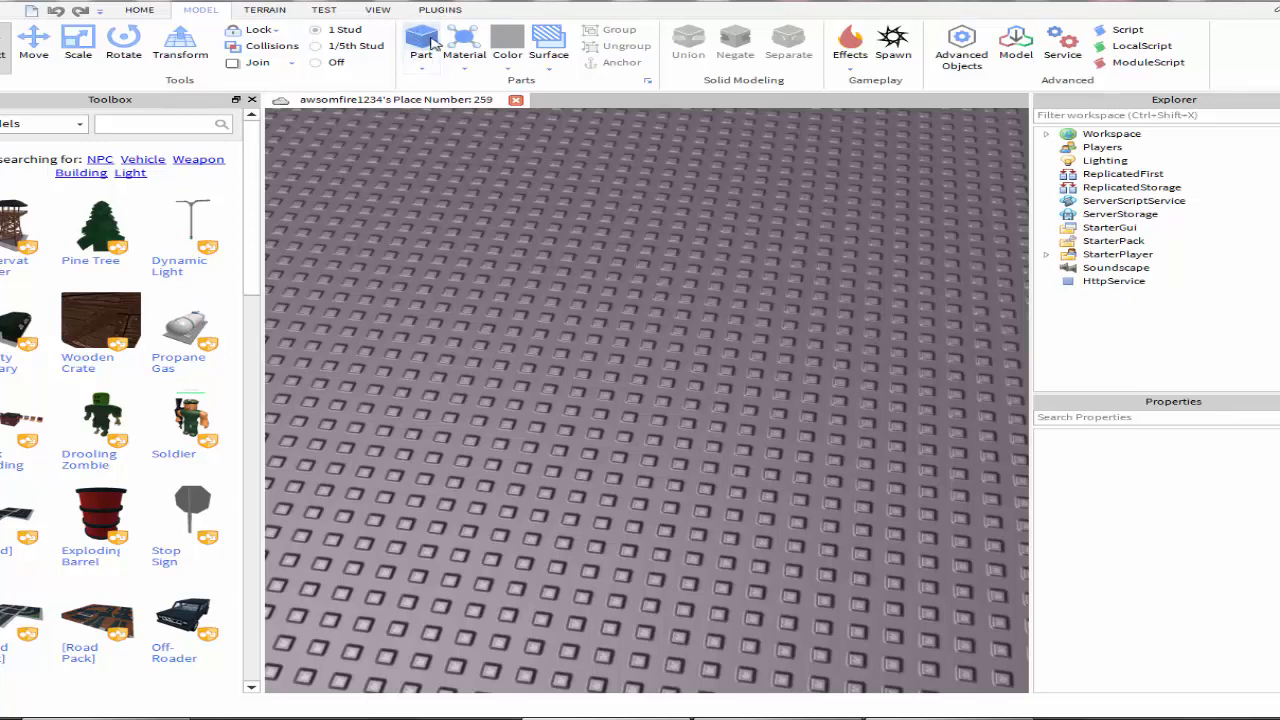
left_click(432, 42)
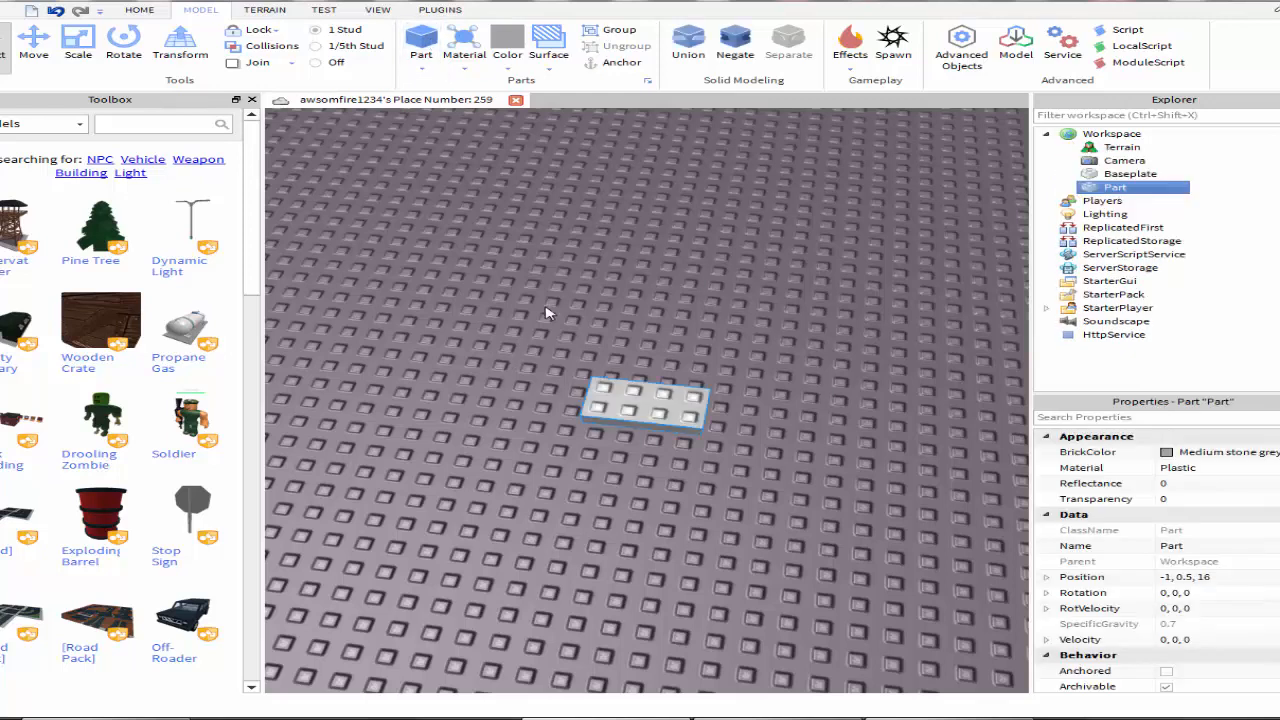
- Move the part freehand across the baseplate to position 0, 0.5, 17 and deselect it
left_click(806, 358)
left_click(645, 395)
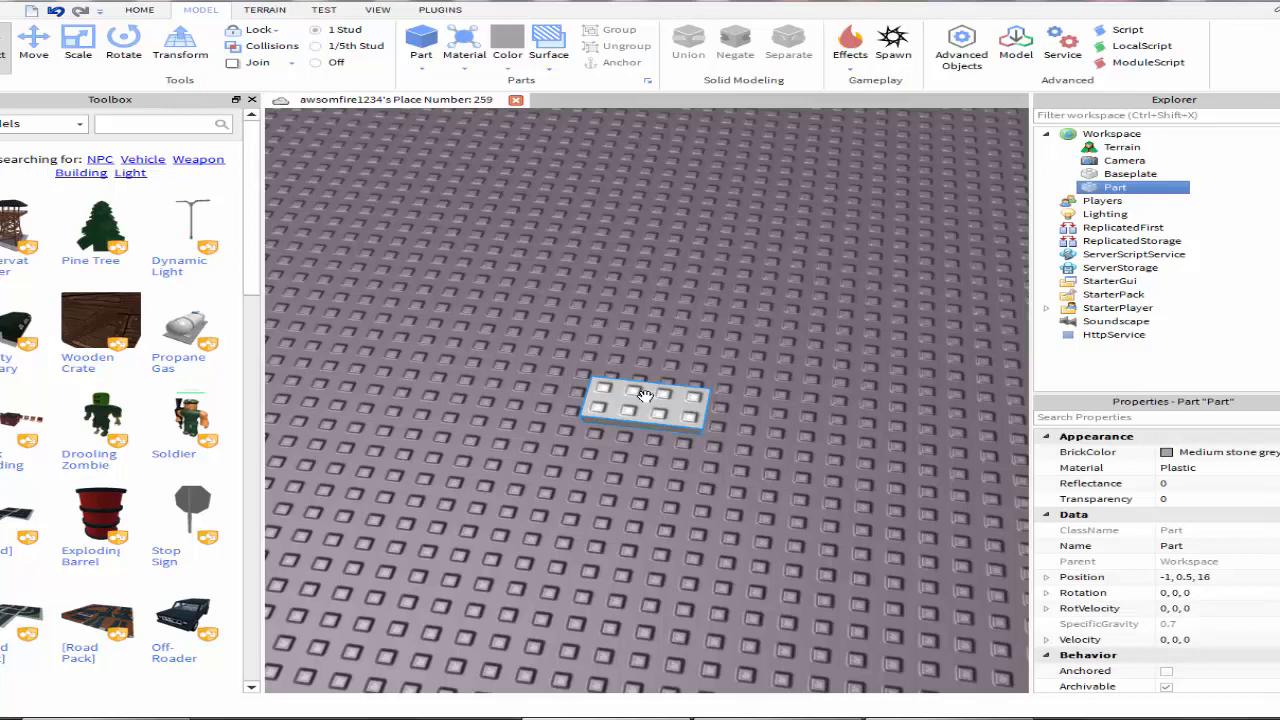
mouse_move(645, 395)
left_mouse_down()
mouse_move(702, 396)
mouse_move(682, 340)
mouse_move(712, 294)
mouse_move(671, 318)
mouse_move(690, 385)
mouse_move(774, 414)
mouse_move(700, 400)
mouse_move(690, 425)
mouse_move(625, 414)
mouse_move(657, 416)
left_mouse_up()
right_click_drag(783, 242, 777, 242)
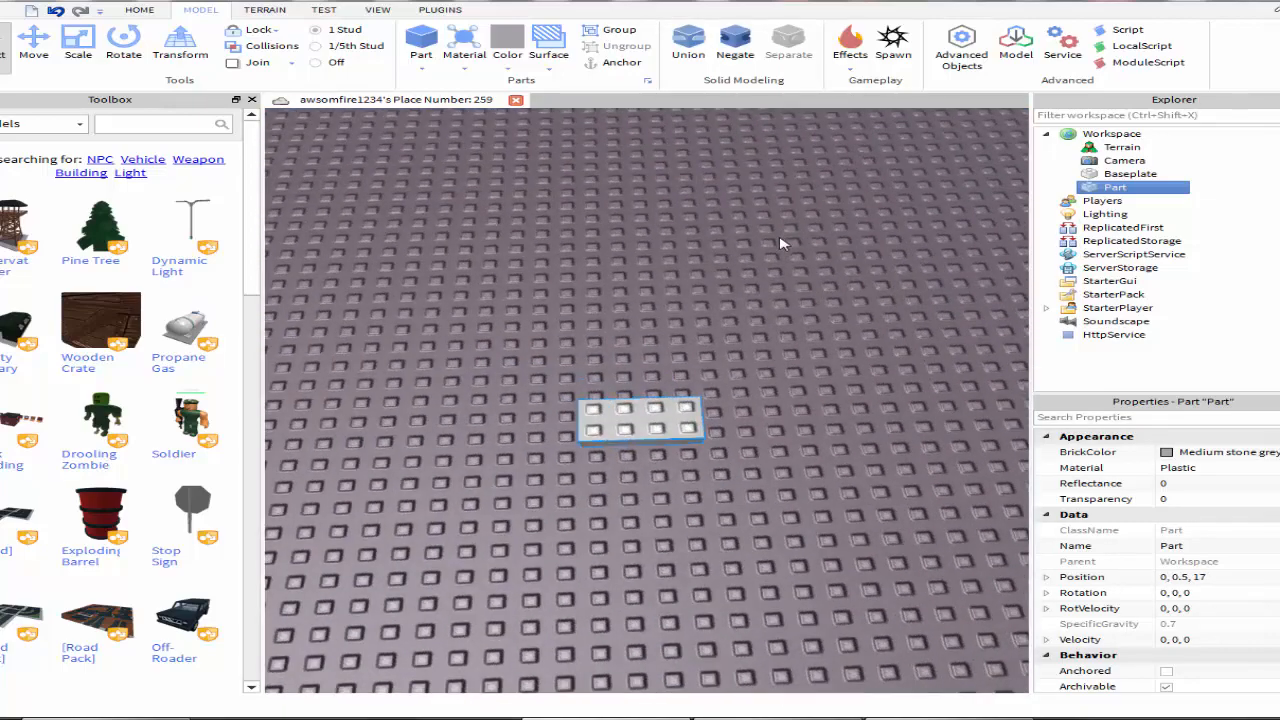
left_click(781, 243)
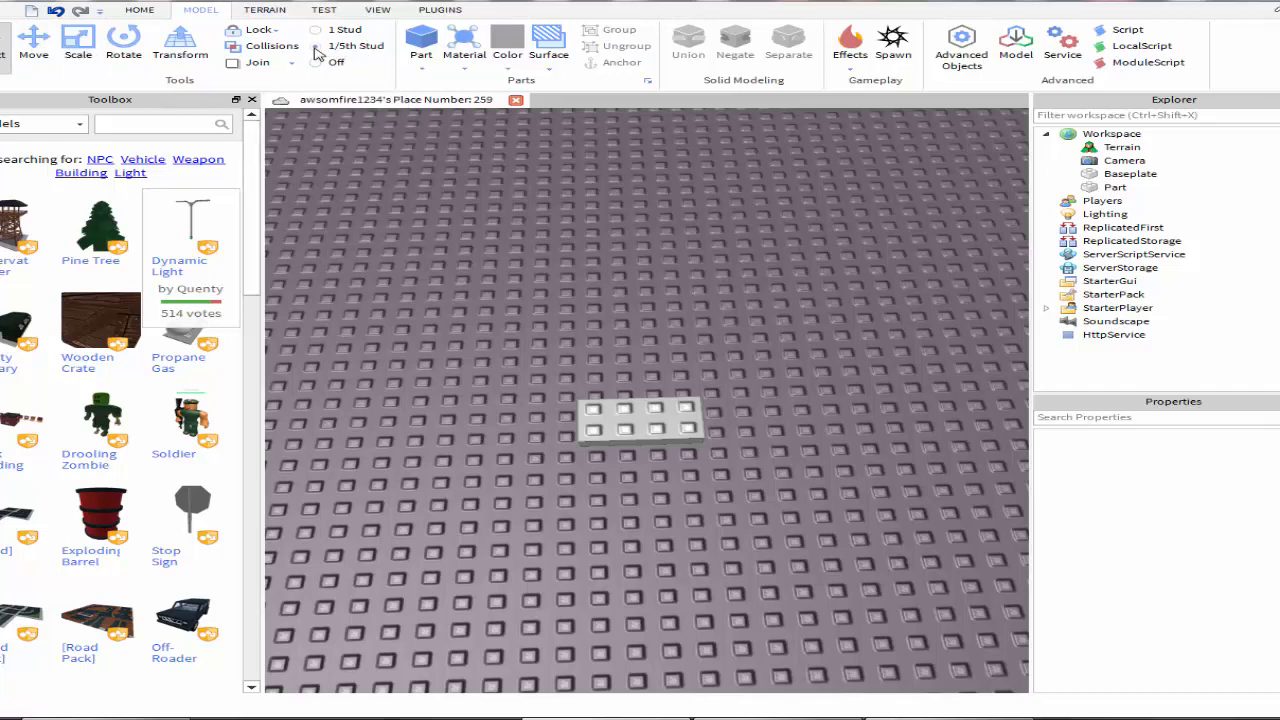
- Nudge the part back and forth with 1/5 Stud snapping, leaving it at position 0, 0.5, 16.8
left_click_drag(640, 430, 640, 428)
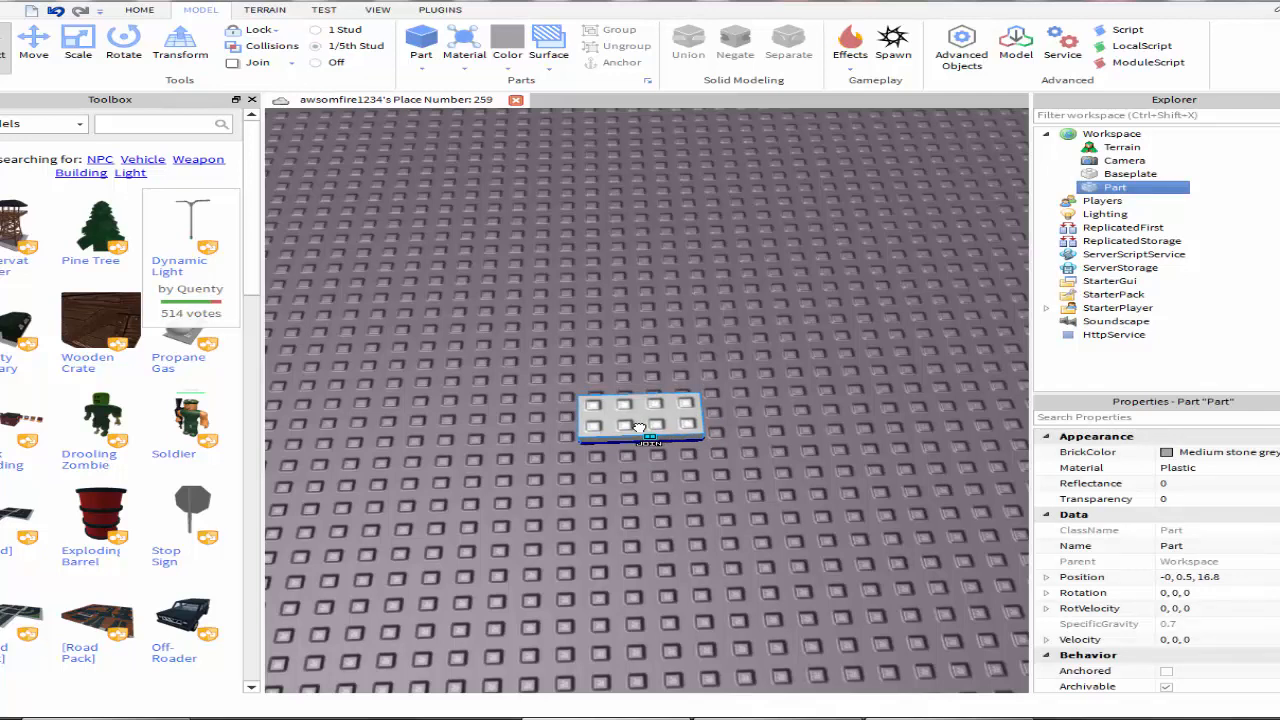
mouse_move(639, 428)
left_mouse_down()
mouse_move(660, 410)
mouse_move(648, 334)
mouse_move(642, 430)
left_mouse_up()
left_click(323, 31)
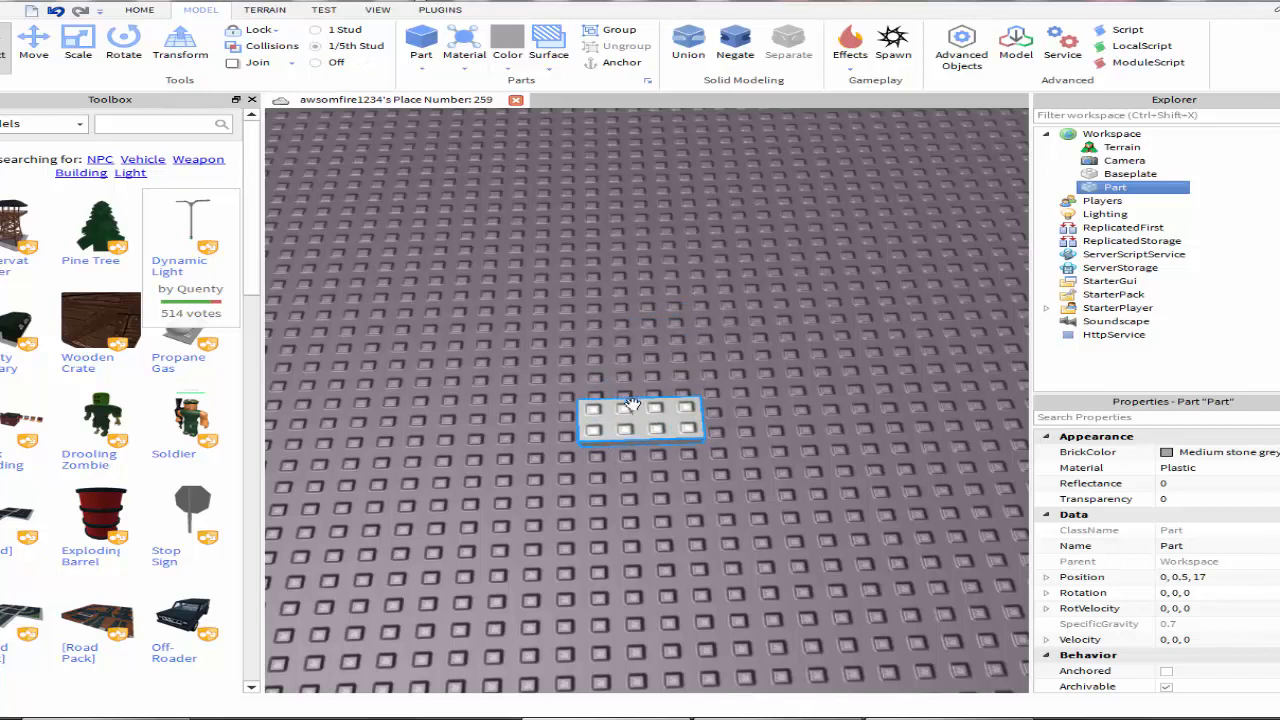
left_click_drag(638, 414, 638, 411)
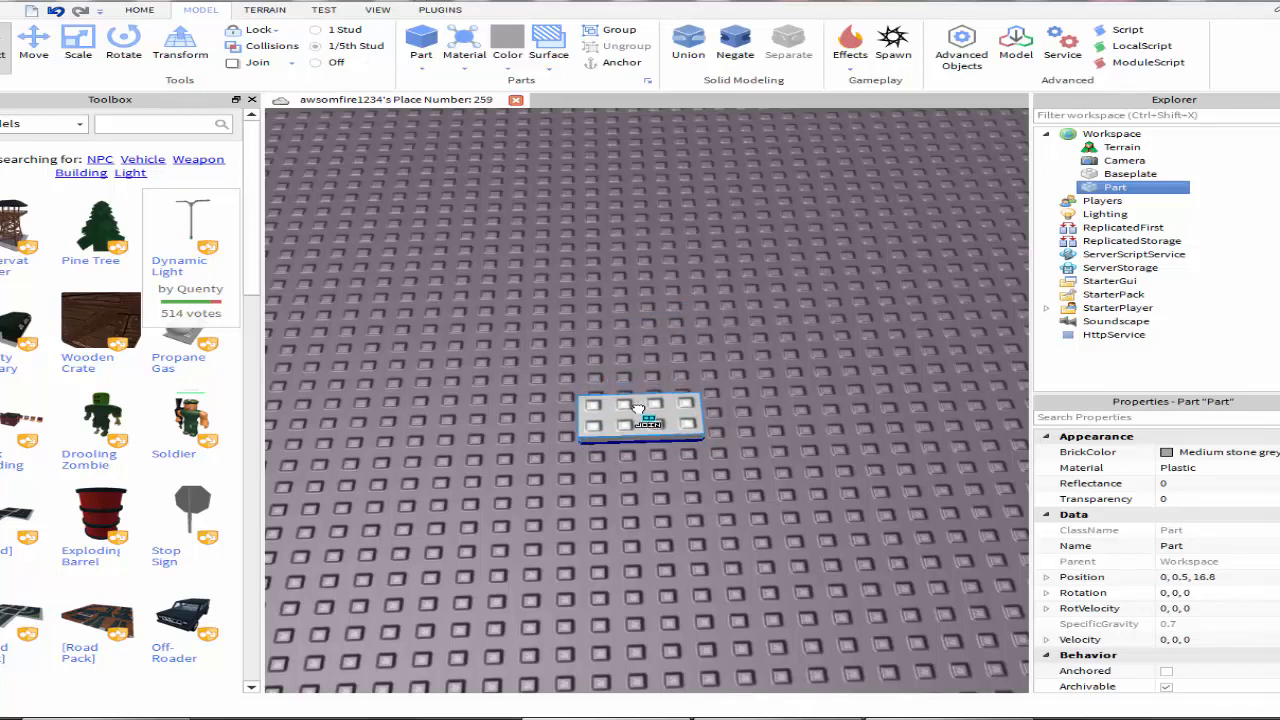
- Turn snapping off, move the part freely to about 0.11, 0.5, 18.23, and undo the free movement
left_click(367, 31)
mouse_move(646, 414)
left_mouse_down()
mouse_move(627, 428)
mouse_move(639, 425)
left_mouse_up()
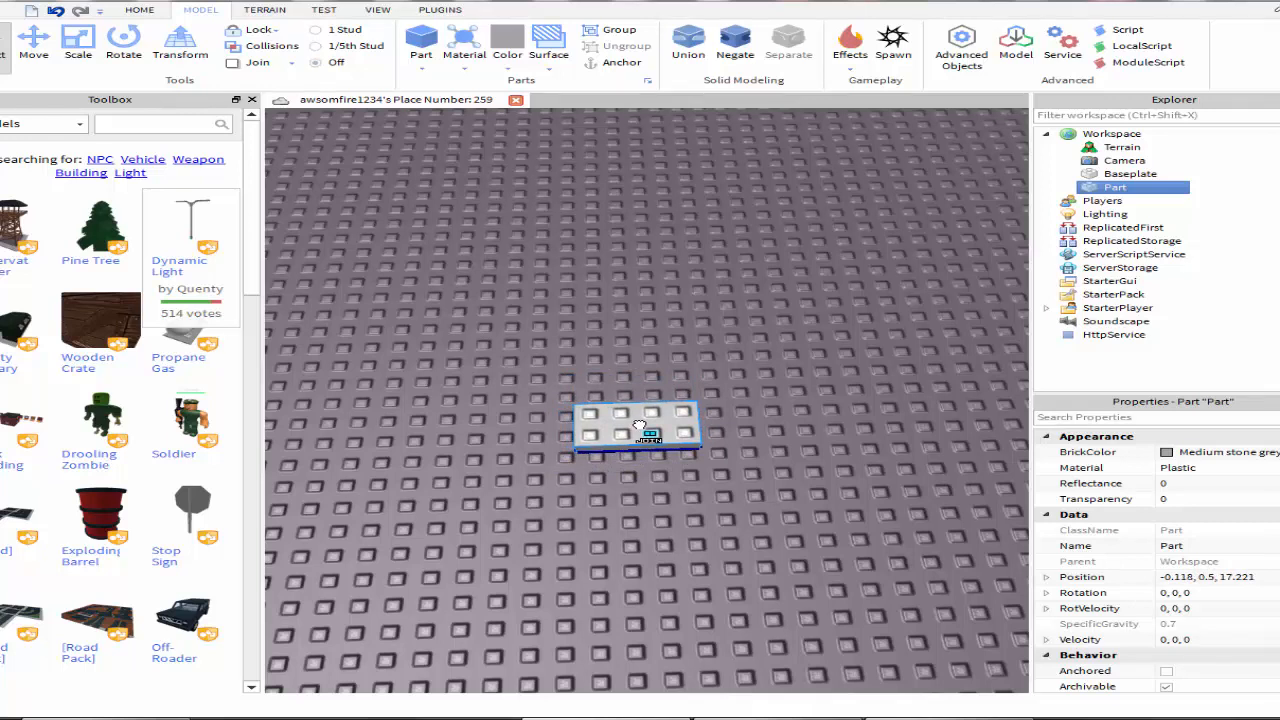
mouse_move(639, 425)
left_mouse_down()
mouse_move(677, 403)
mouse_move(657, 423)
mouse_move(681, 449)
mouse_move(640, 440)
mouse_move(618, 458)
mouse_move(652, 437)
left_mouse_up()
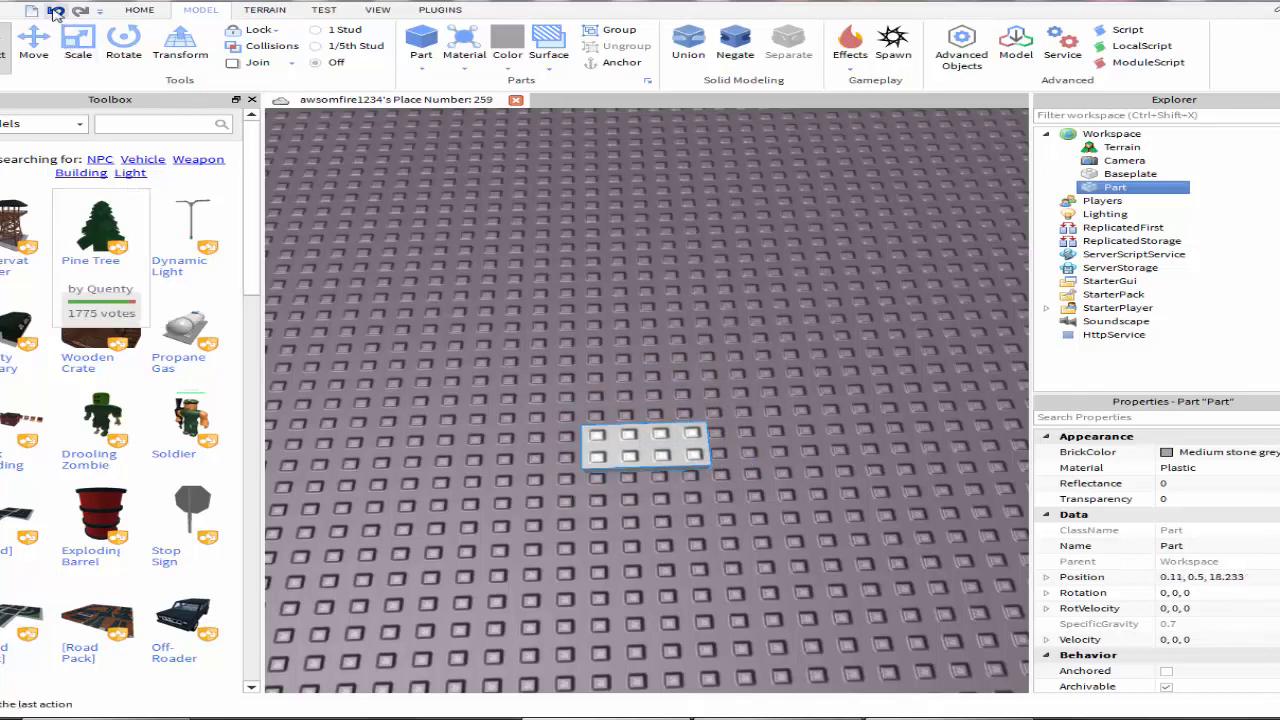
left_click(56, 11)
left_click(551, 297)
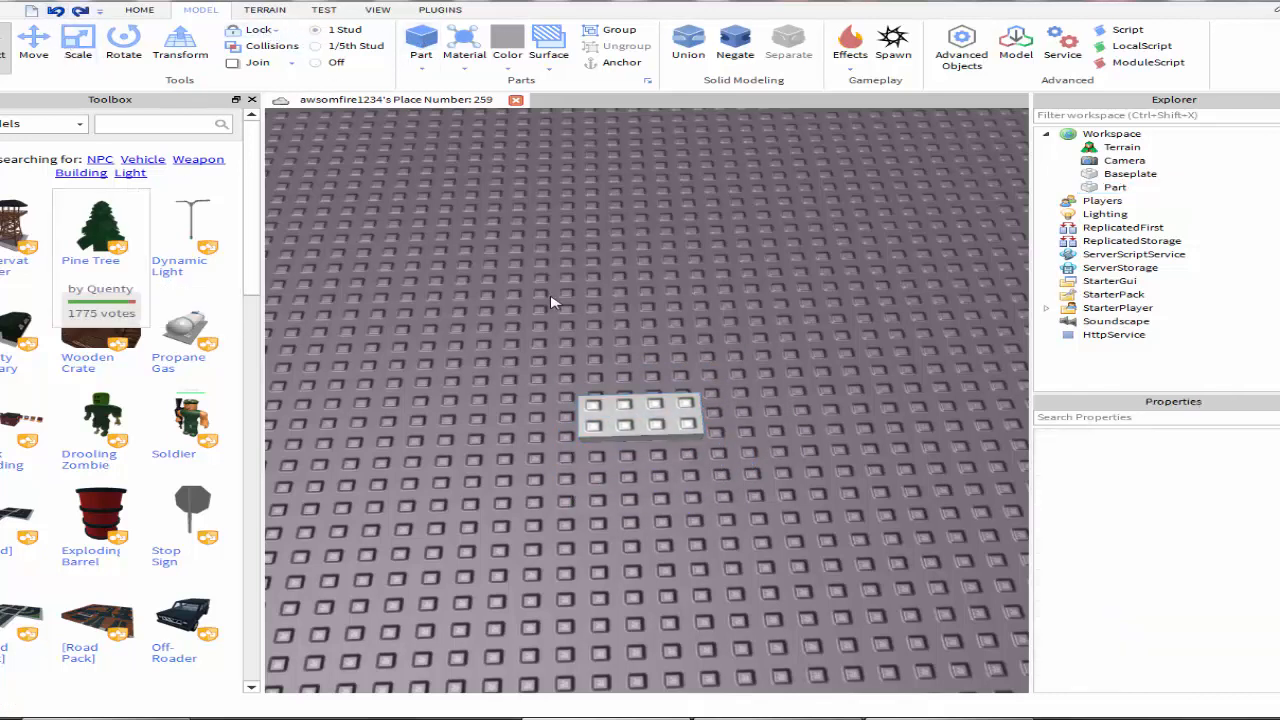
- Shift the part one stud along its X axis with the Move tool to position -1, 0.5, 16.8
left_click(33, 42)
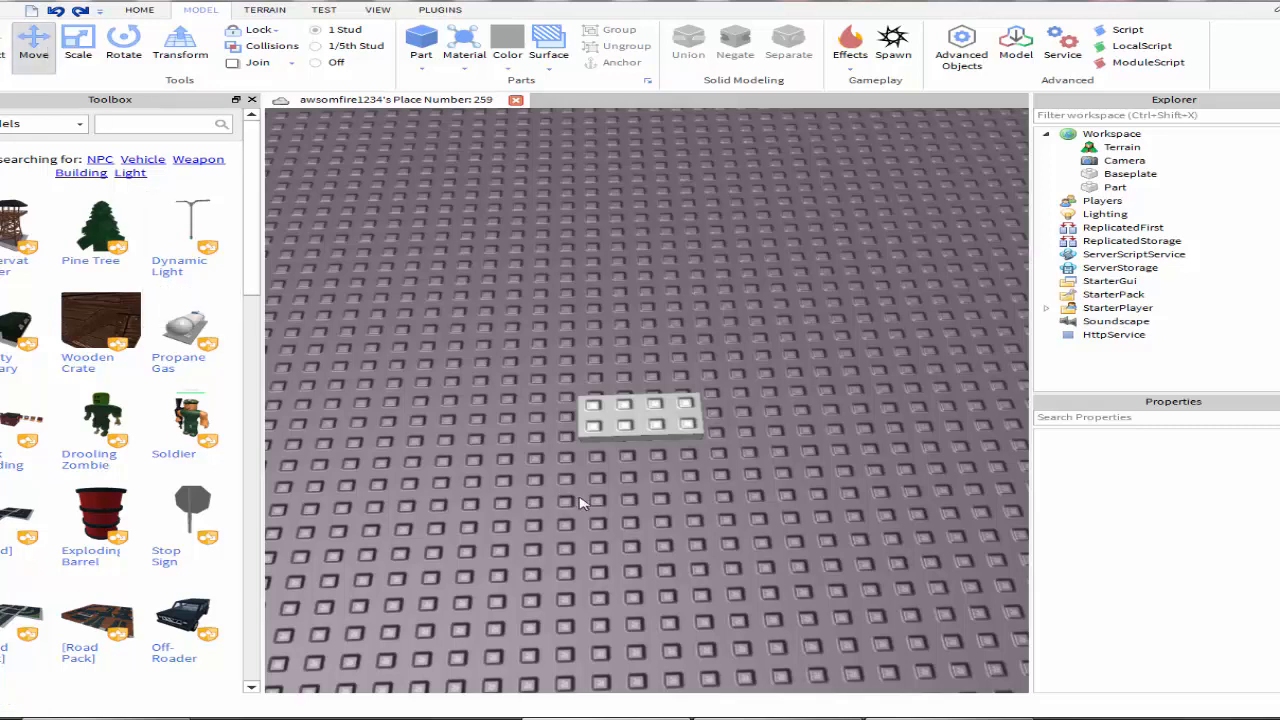
left_click(667, 427)
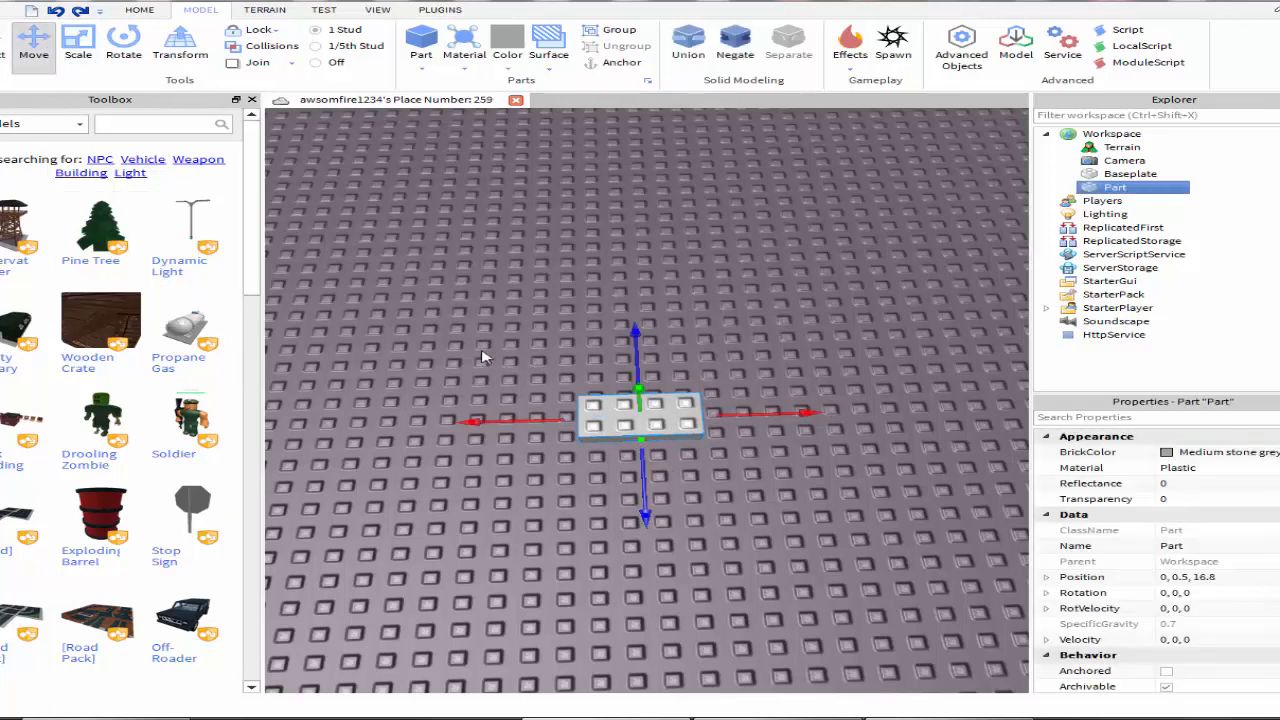
left_click(34, 50)
left_click(34, 50)
mouse_move(778, 415)
left_mouse_down()
mouse_move(627, 410)
mouse_move(914, 406)
mouse_move(772, 428)
left_mouse_up()
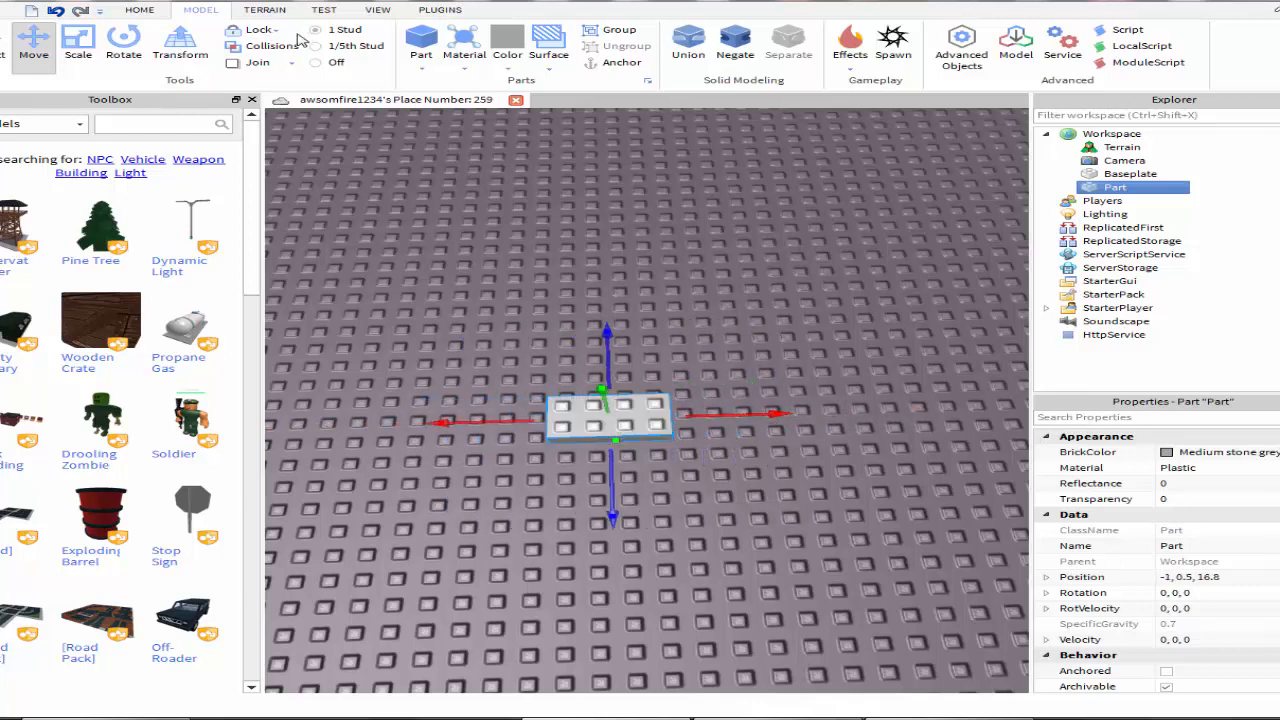
- Try Z-axis moves of the part with finer snapping, starting with 1/5 Stud to 16.6, and undo them
mouse_move(606, 472)
left_mouse_down()
mouse_move(607, 441)
mouse_move(609, 464)
left_mouse_up()
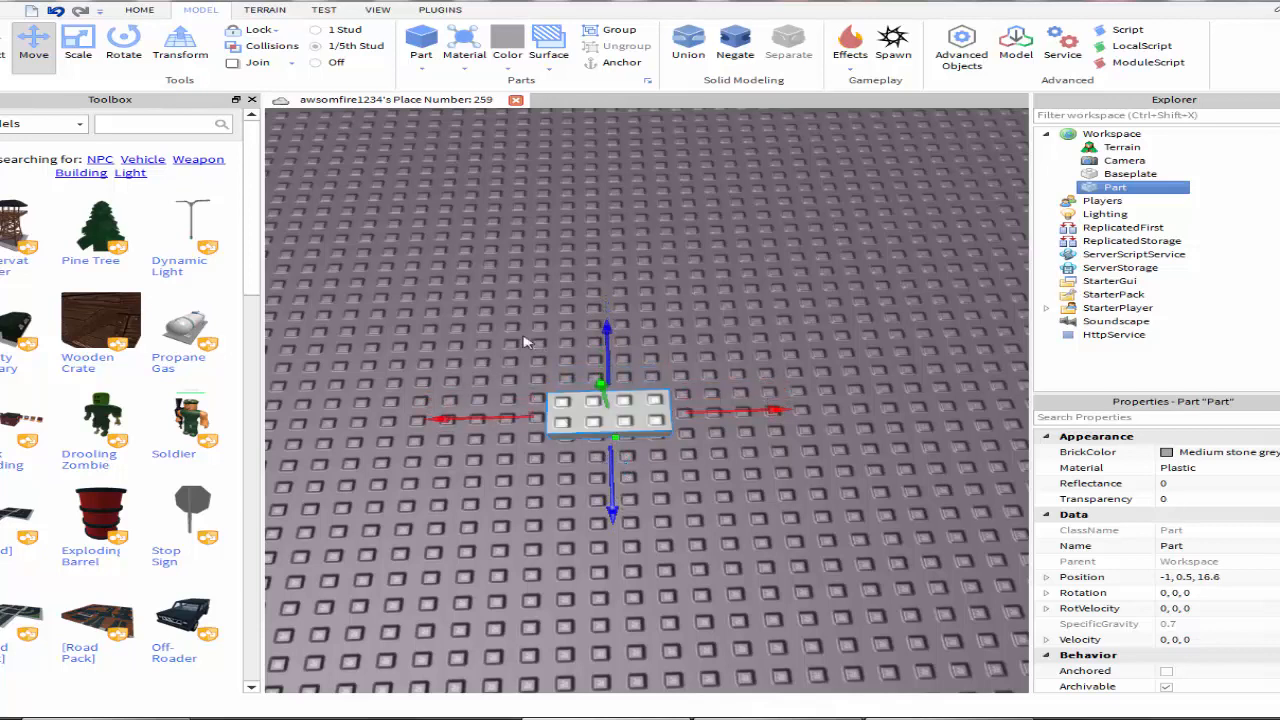
key("ctrl+z")
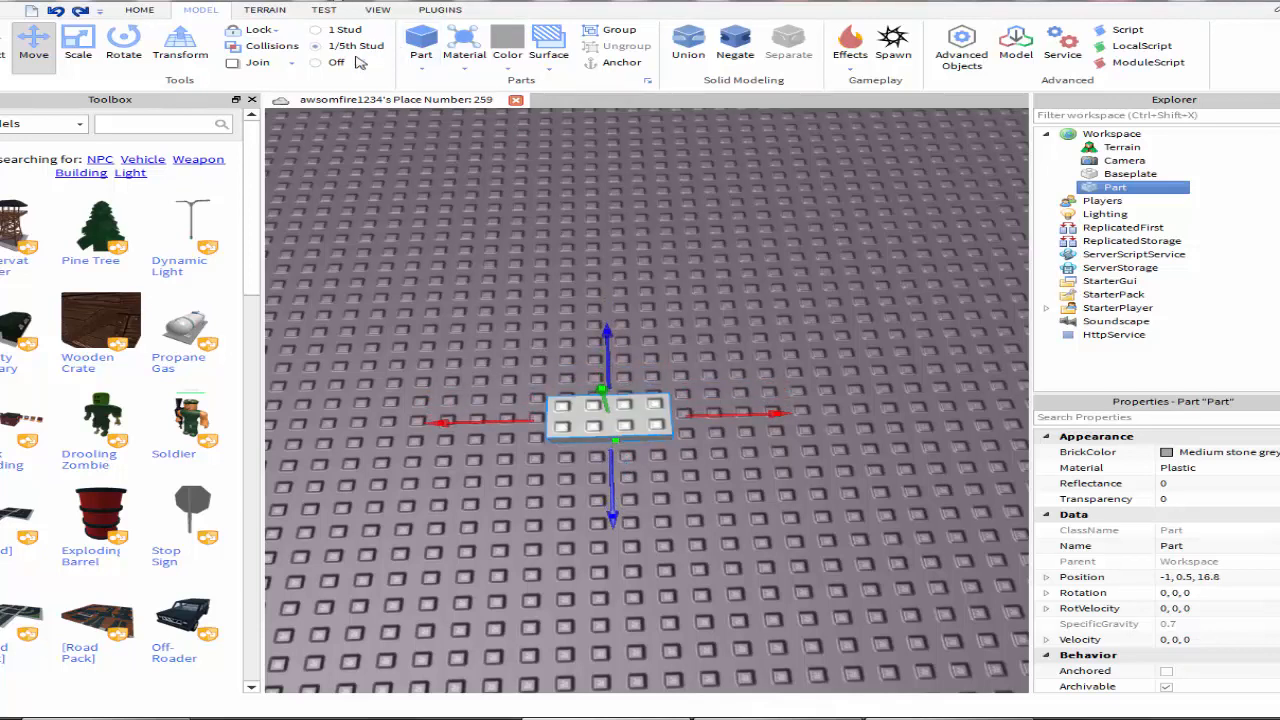
mouse_move(604, 516)
left_mouse_down()
mouse_move(608, 470)
mouse_move(603, 555)
mouse_move(596, 480)
mouse_move(592, 504)
left_mouse_up()
left_click(413, 230)
- Shrink the part's short side to one stud with the Scale tool and deselect the part
left_click(76, 48)
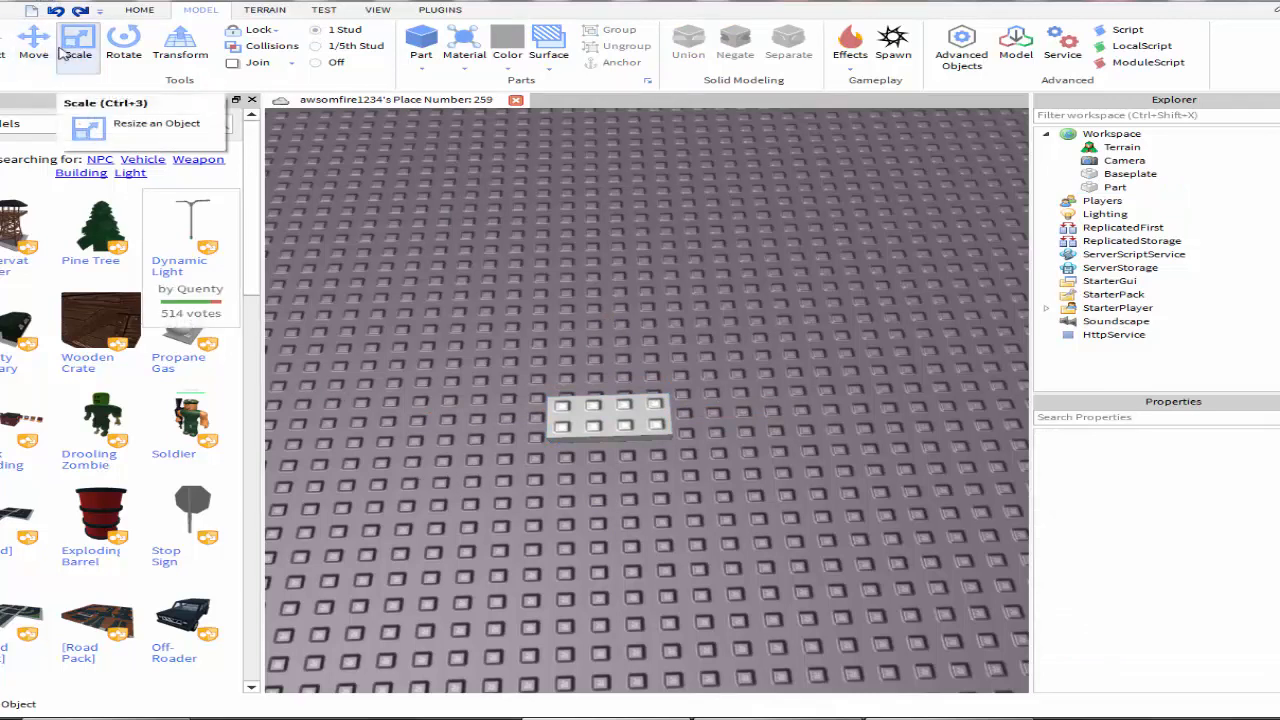
left_click(630, 404)
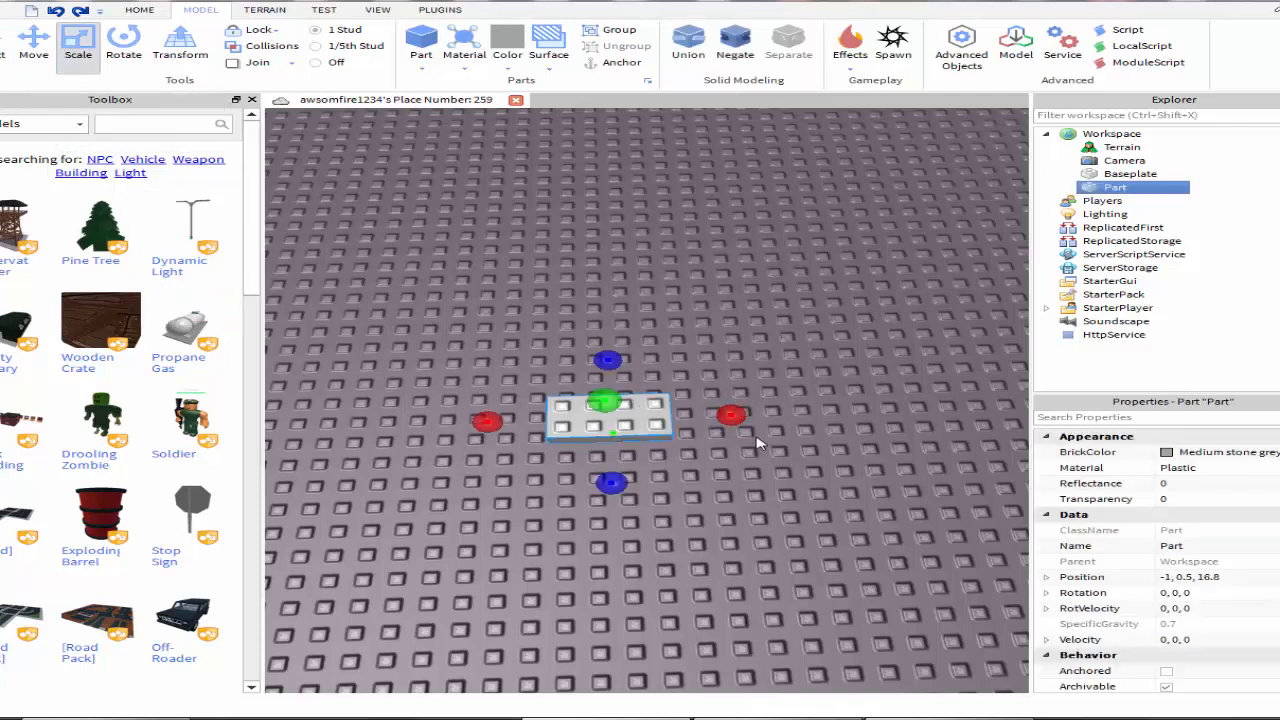
left_click_drag(609, 358, 603, 409)
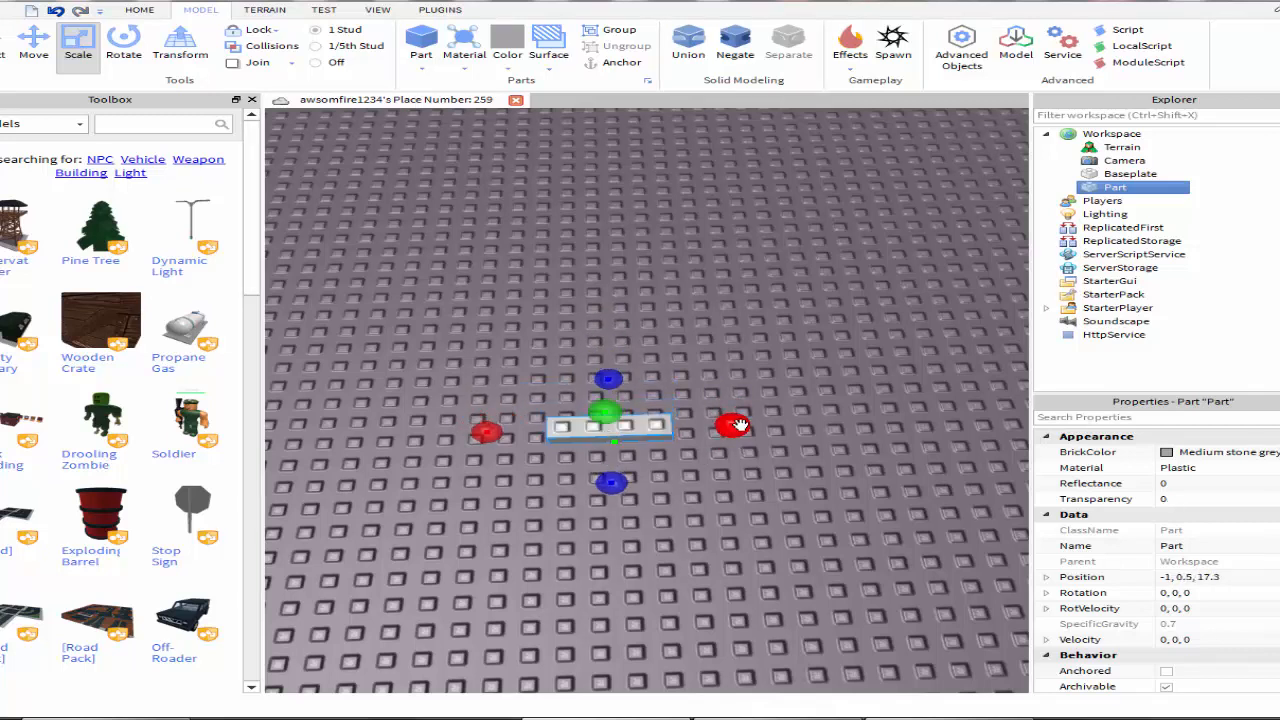
left_click_drag(737, 425, 730, 458)
left_click(753, 368)
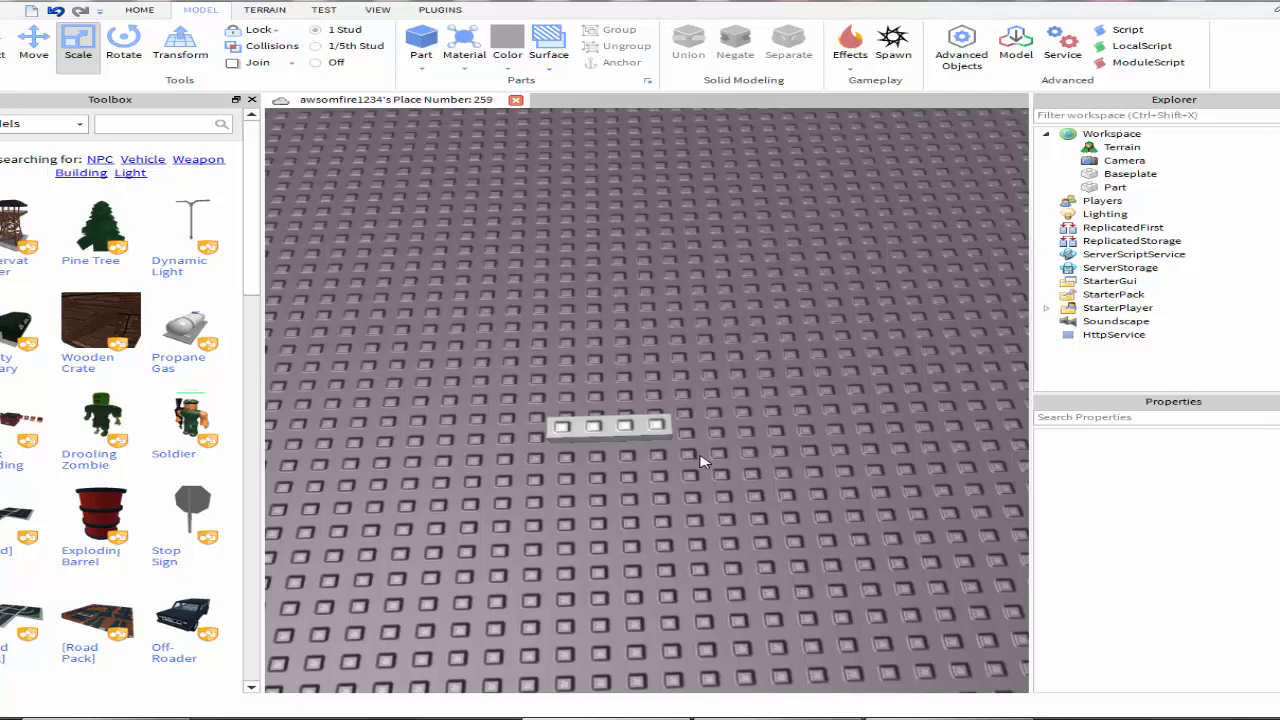
left_click(647, 430)
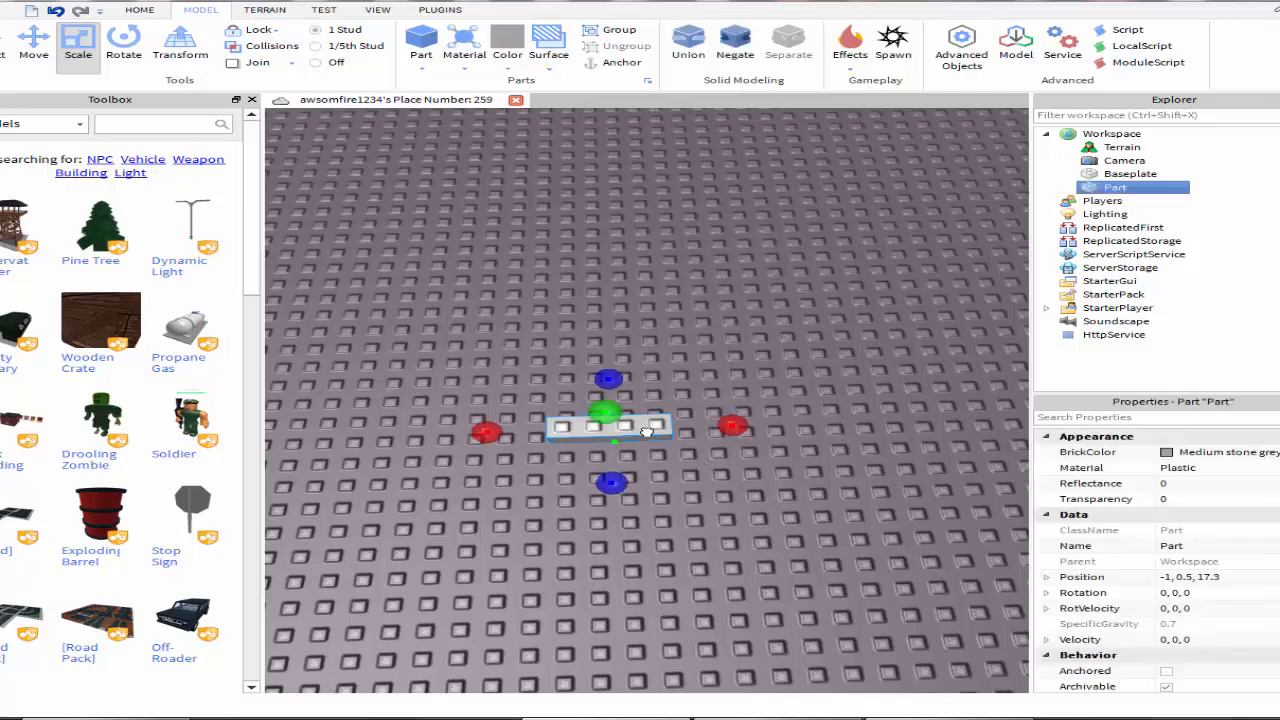
left_click(864, 485)
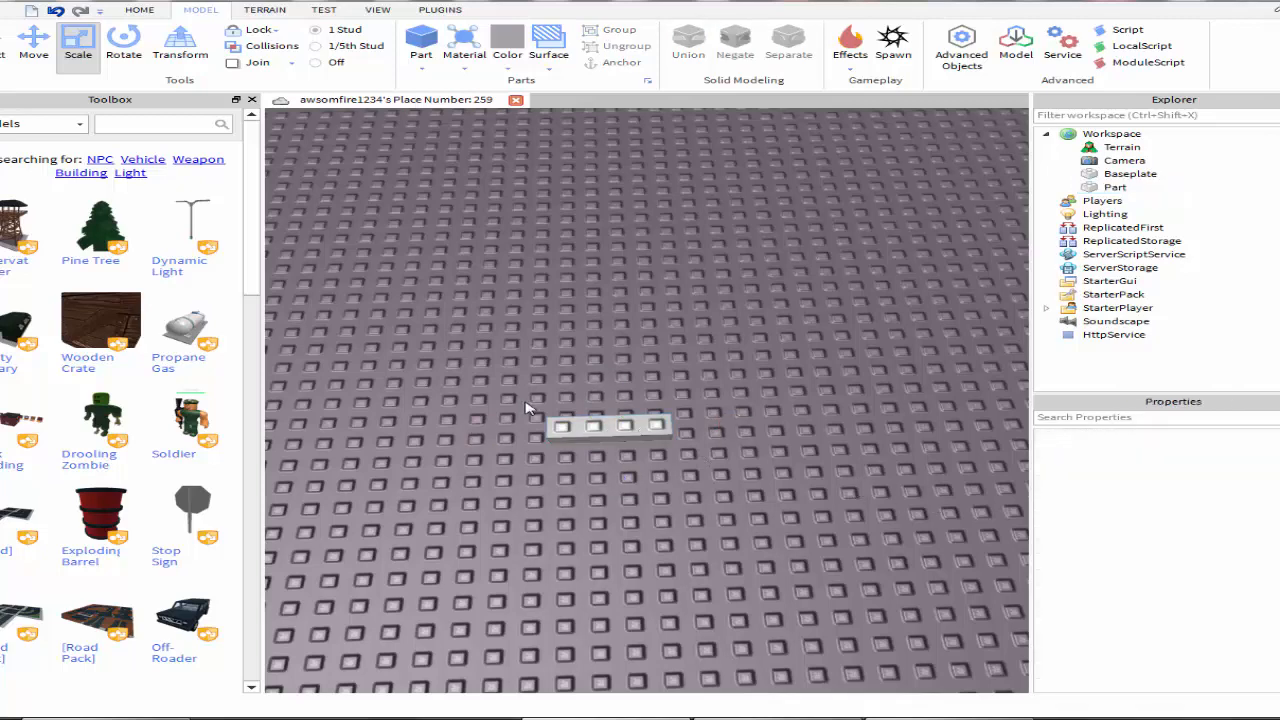
- Try enlarging the part in depth, width and height with the Scale tool, and undo the resizes
left_click(630, 429)
left_click_drag(608, 379, 604, 250)
left_click_drag(726, 349, 836, 346)
left_click_drag(688, 328, 677, 197)
key("ctrl+z")
key("ctrl+z")
key("ctrl+z")
key("ctrl+z")
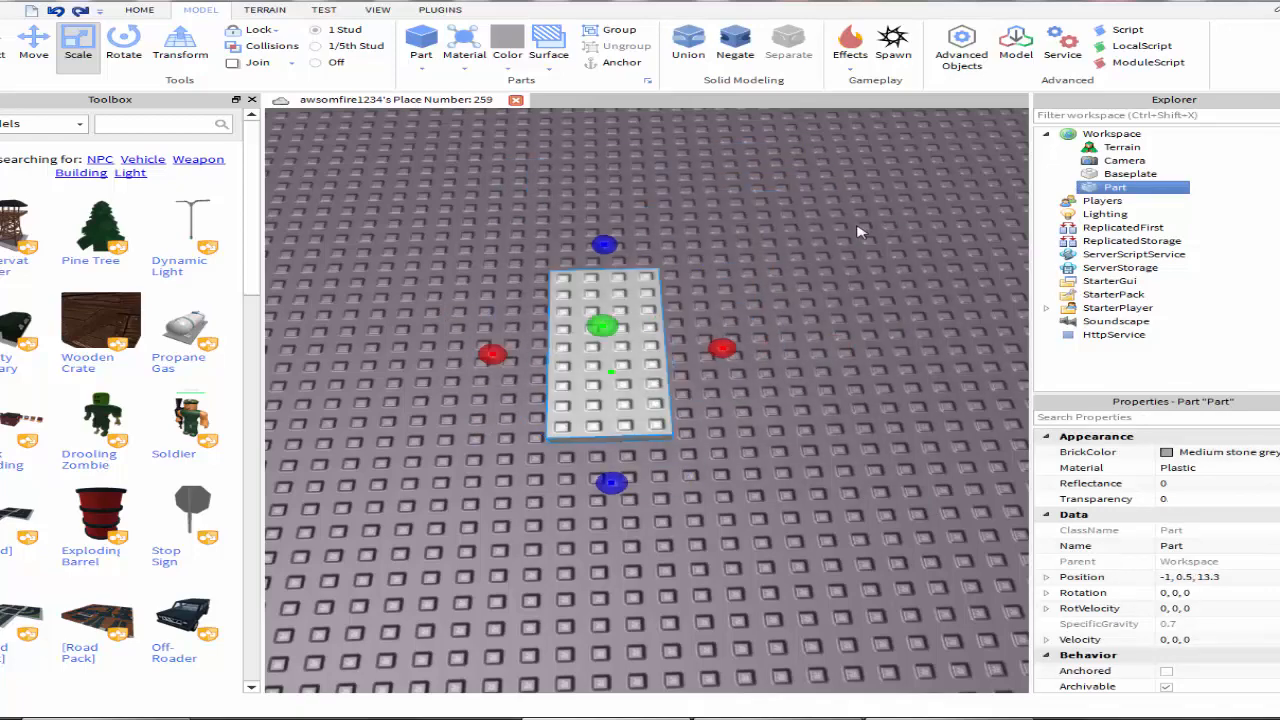
- Widen the part slightly along its short side with the Scale tool, shifting its centre to -1, 0.5, 17
right_click_drag(698, 341, 700, 338)
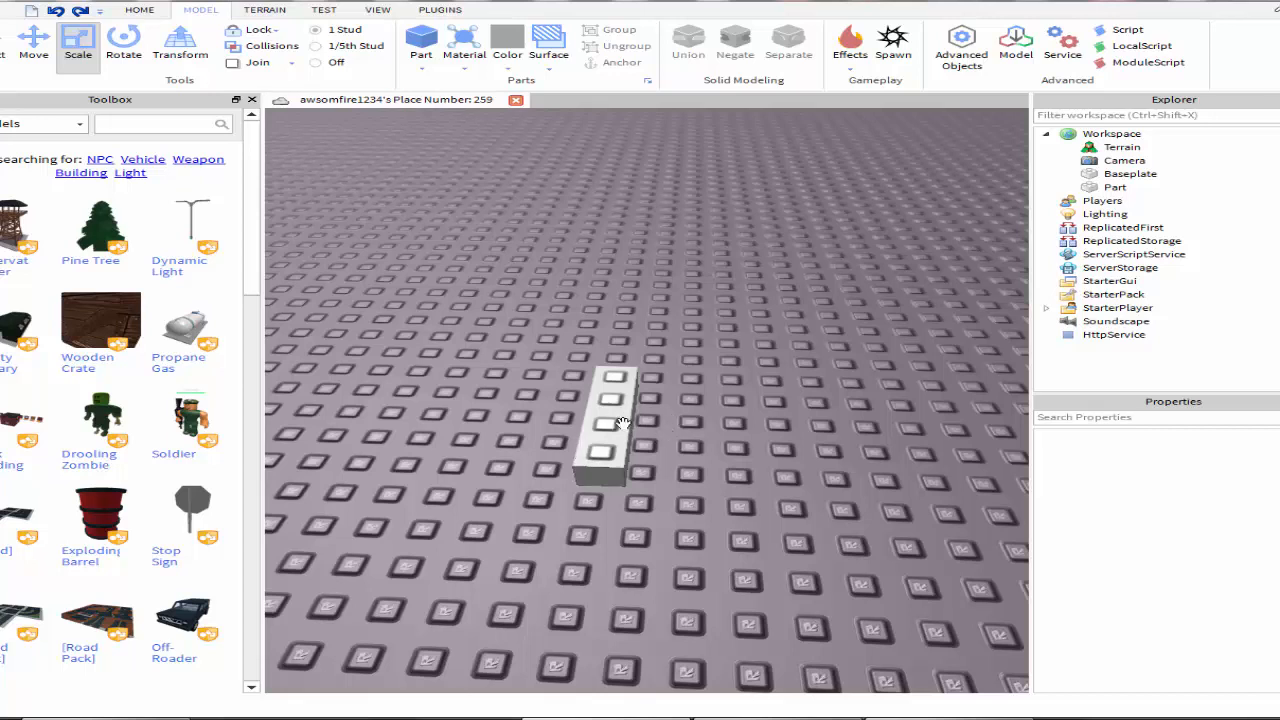
left_click(620, 422)
left_click_drag(781, 426, 752, 413)
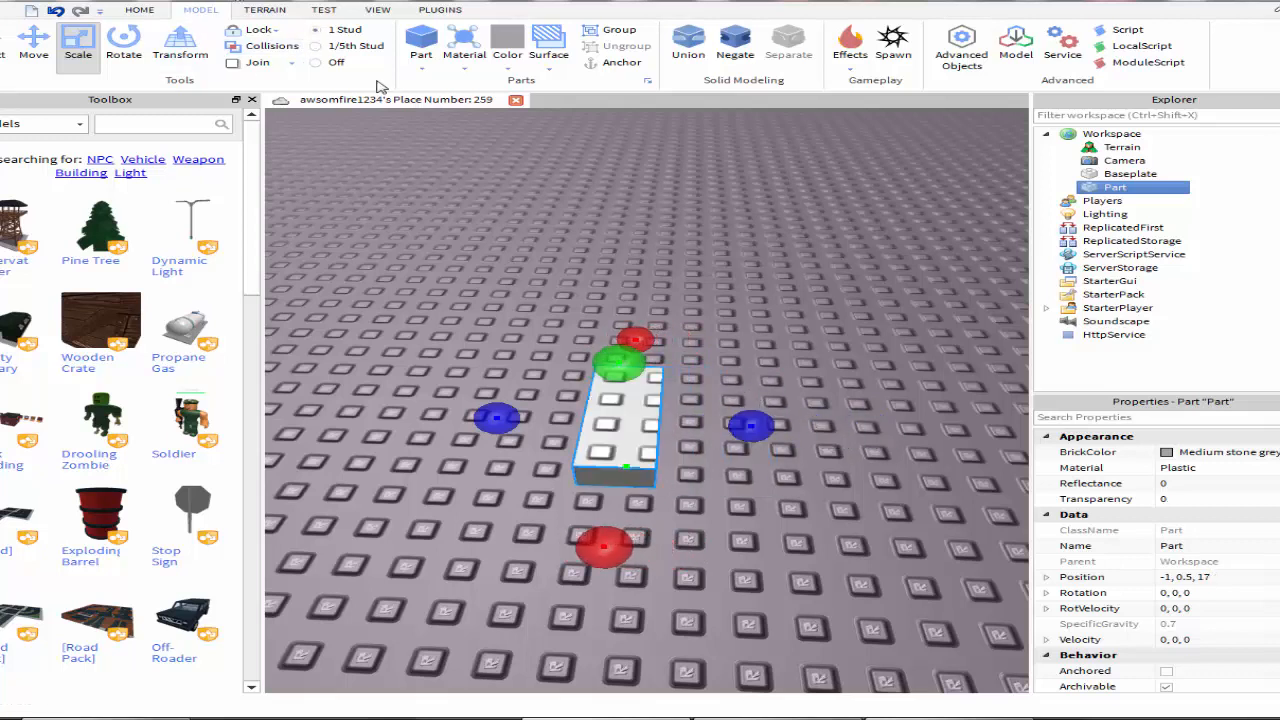
- Undo the last resizing of the part to restore its four-stud square shape, and deselect it
key("ctrl+z")
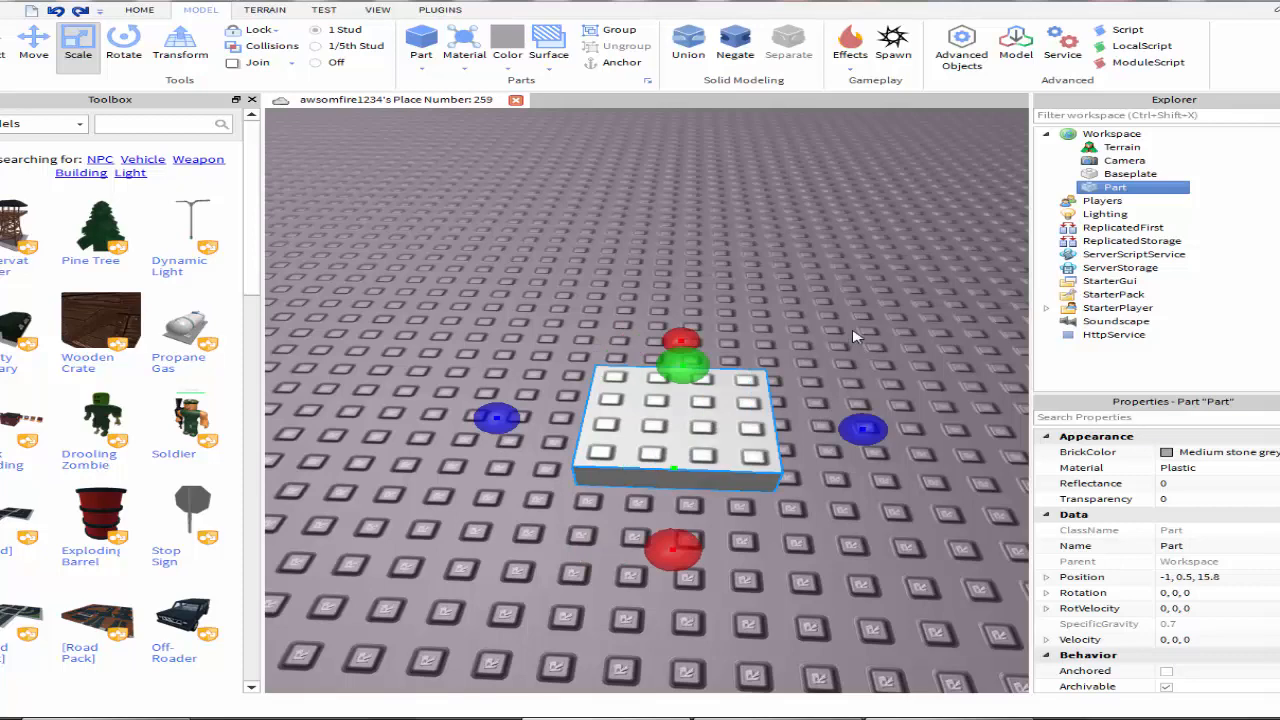
left_click(852, 328)
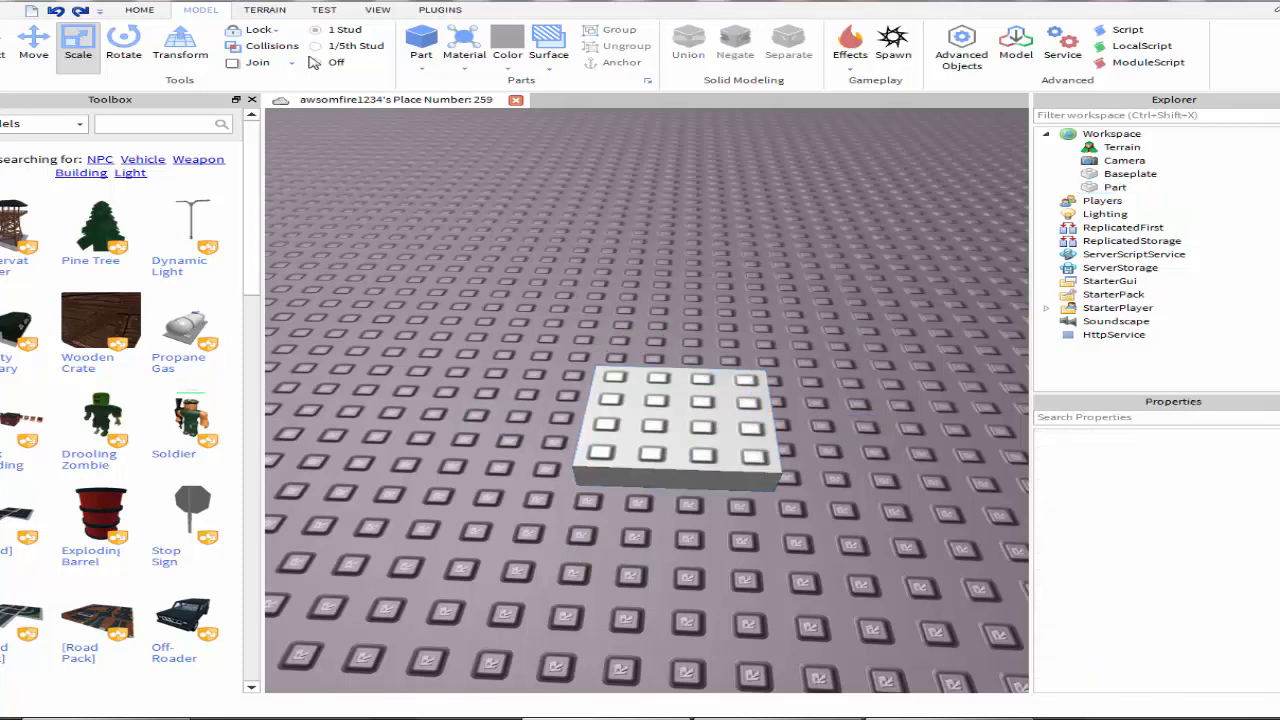
- Try turning the part about its vertical axis with the Rotate tool, to a rotation of -180, 45, -180
left_click(123, 55)
left_click(666, 443)
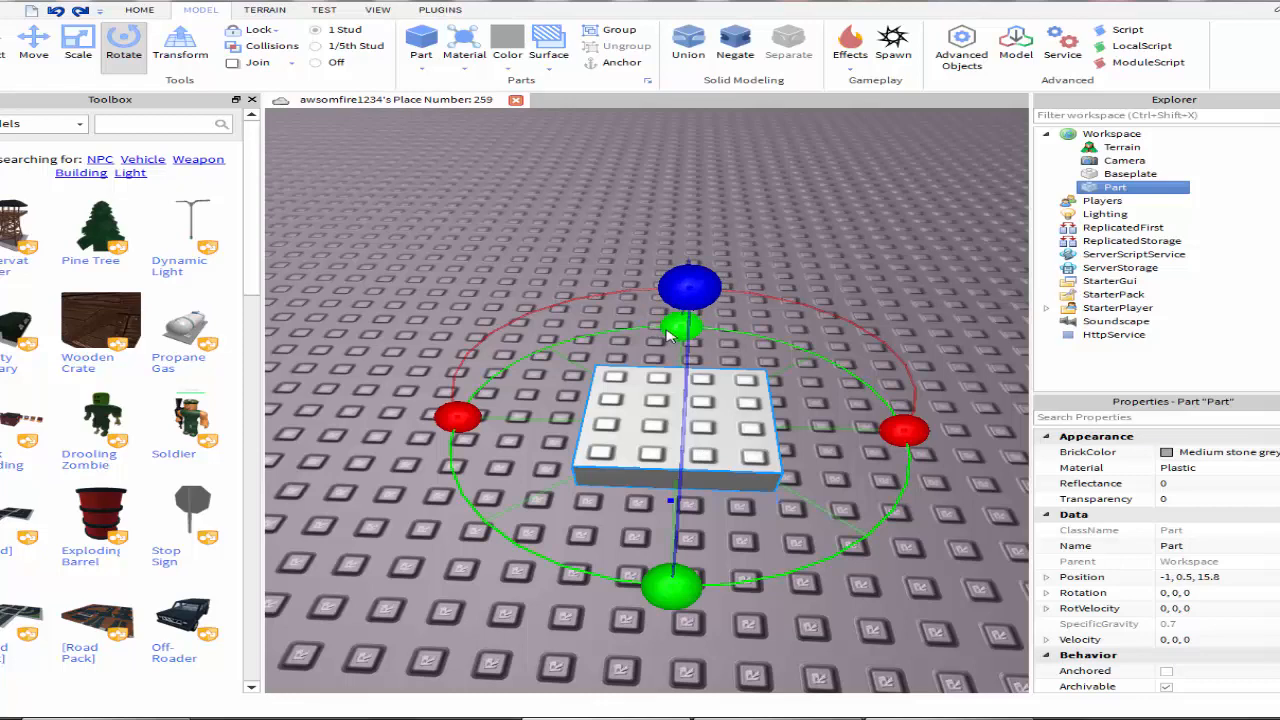
left_click_drag(669, 335, 612, 627)
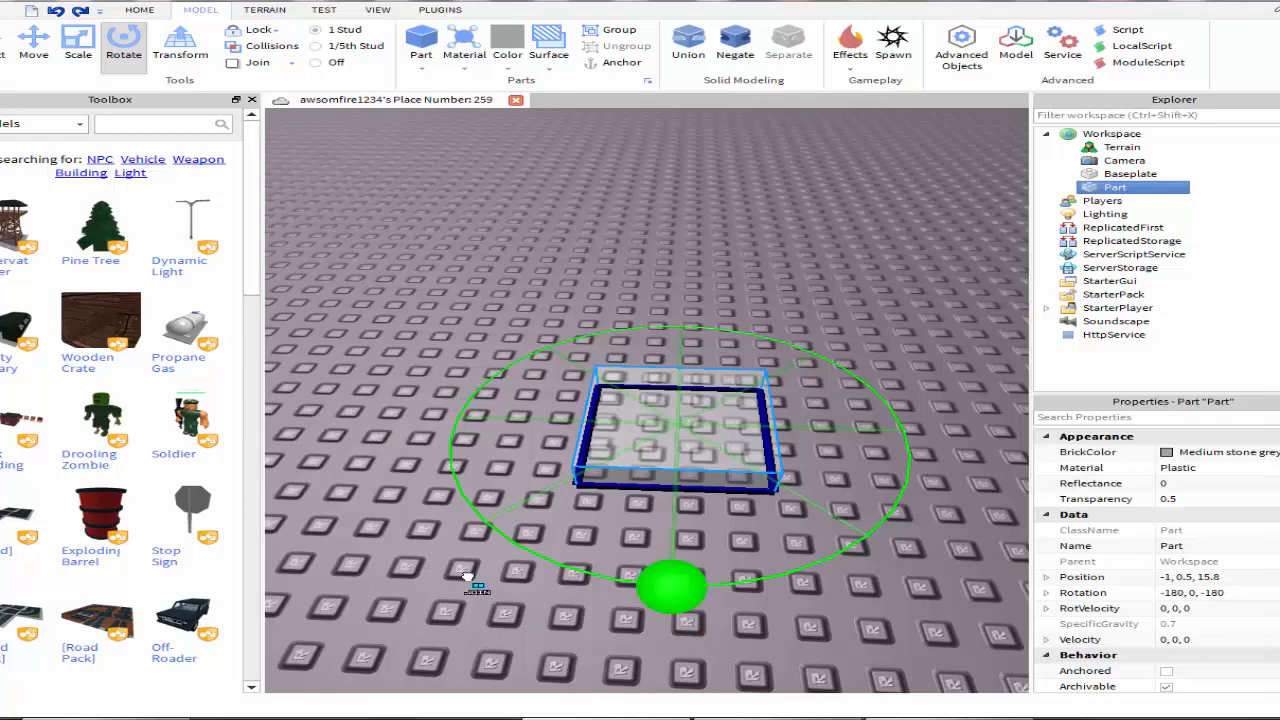
left_click_drag(465, 577, 375, 605)
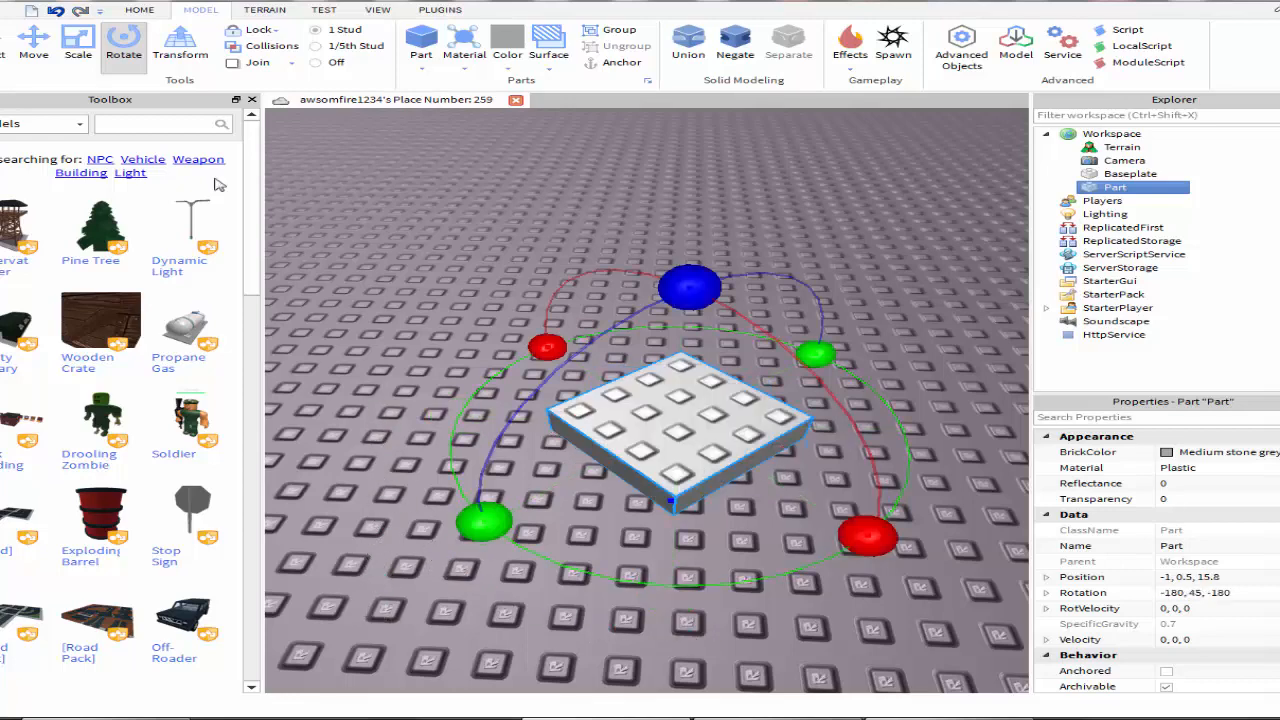
- Try stretching the rotated part upward with the Scale tool, and undo both the resize and the rotation
left_click(78, 45)
left_click_drag(690, 375, 753, 124)
left_click(842, 235)
scroll(842, 235, "down", 3)
right_click_drag(842, 235, 814, 246)
key("ctrl+z")
key("ctrl+z")
left_click(808, 245)
scroll(812, 246, "up", 3)
scroll(814, 246, "down", 2)
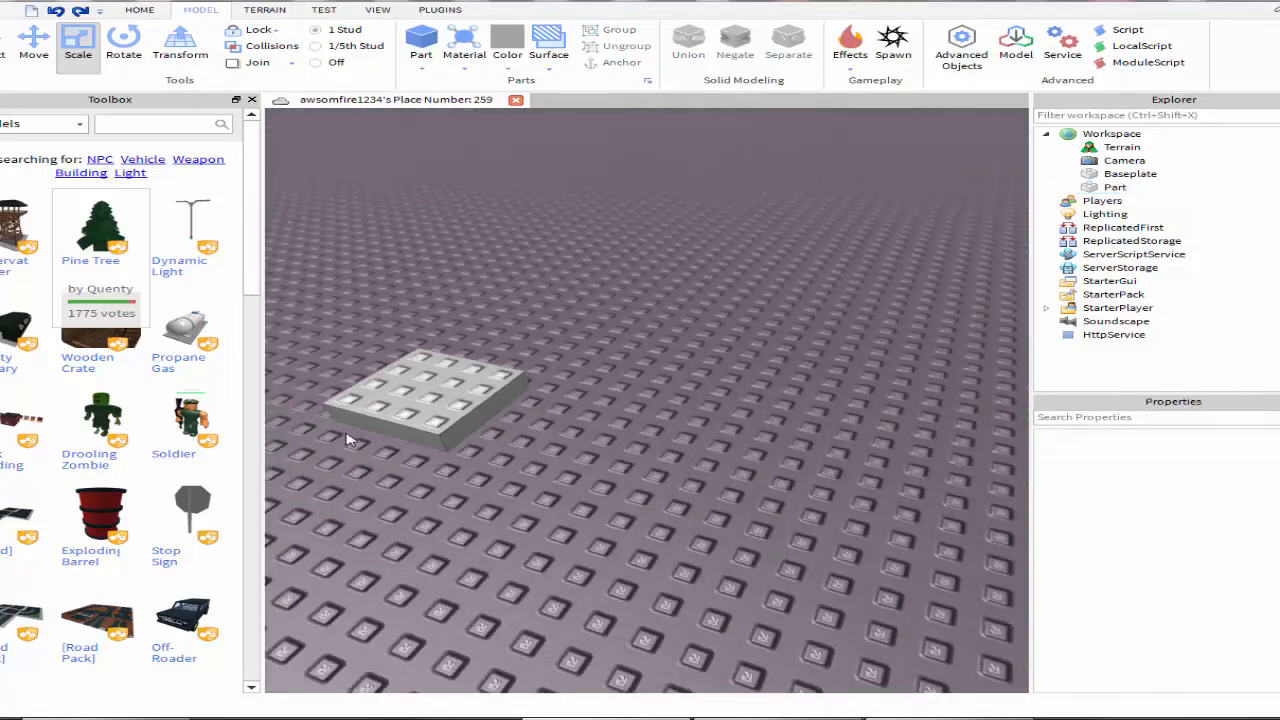
- Shrink the part along its Z axis to one stud with the Scale tool, giving a size of 4, 1, 1
right_click_drag(577, 332, 575, 332)
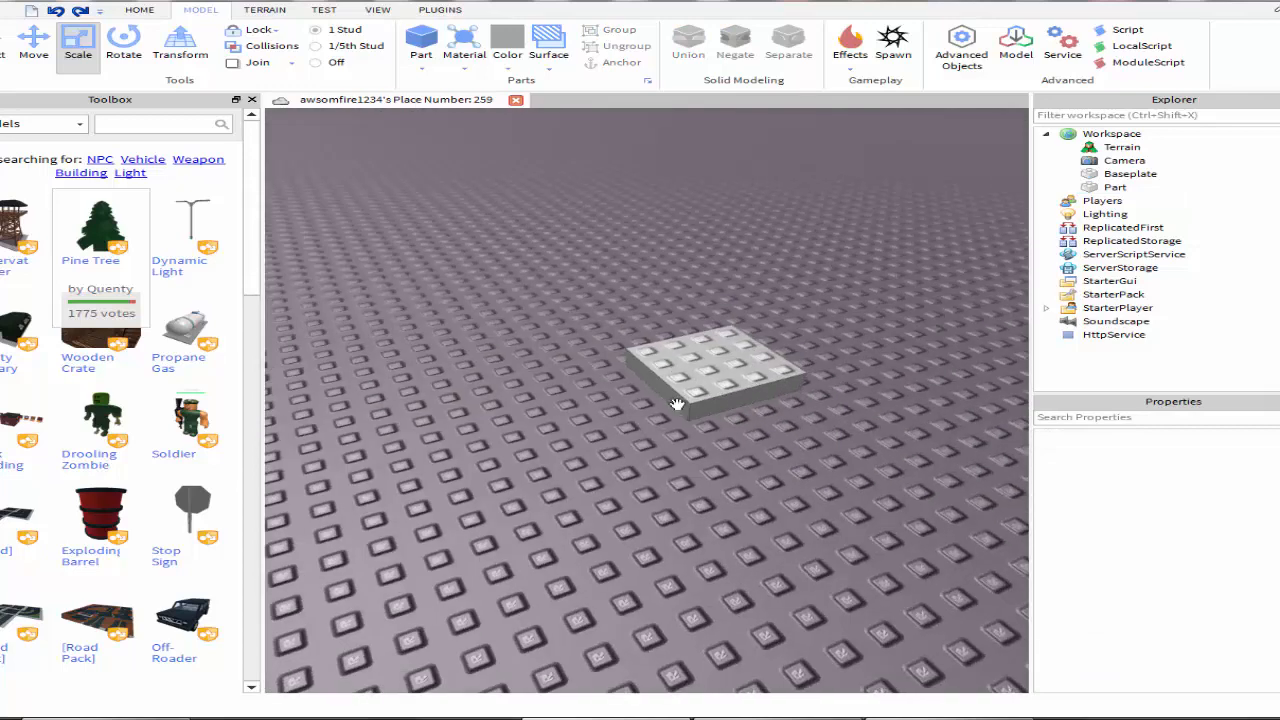
left_click(754, 358)
left_click(781, 287)
scroll(600, 272, "up", 5)
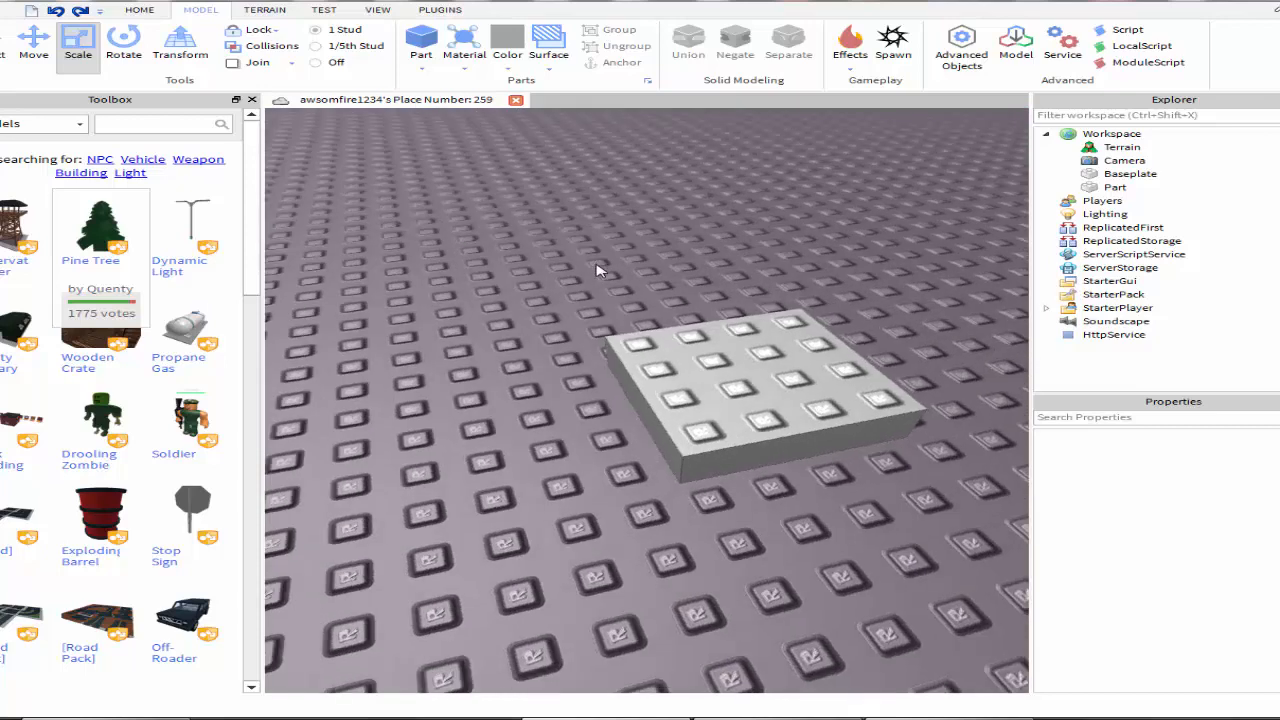
left_click(678, 337)
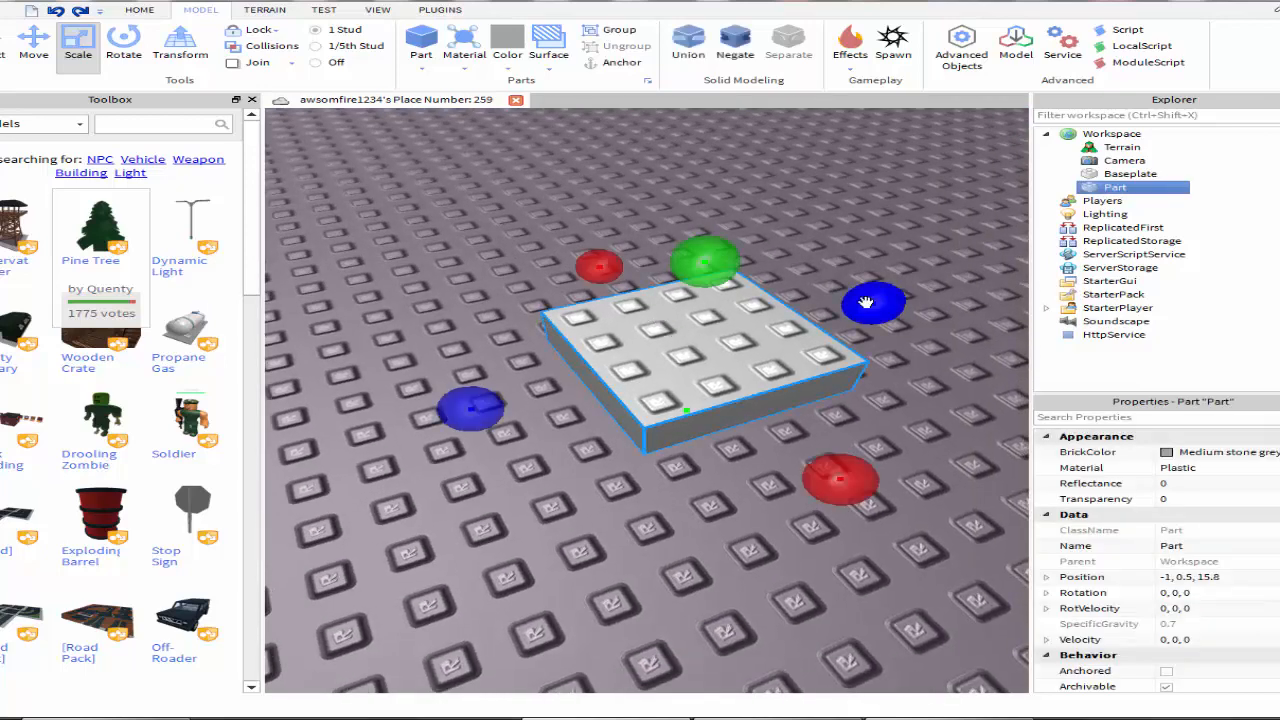
left_click_drag(866, 302, 365, 409)
left_click_drag(852, 362, 501, 373)
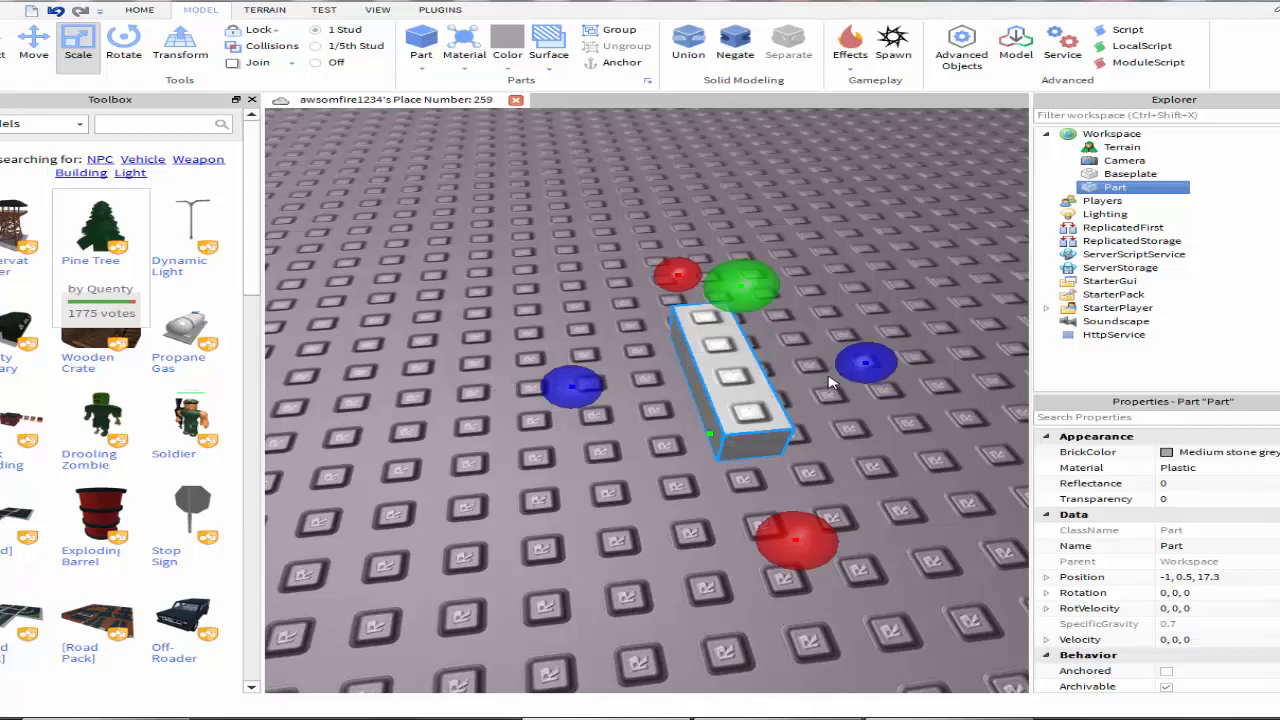
left_click_drag(866, 356, 700, 367)
key("d")
key("a")
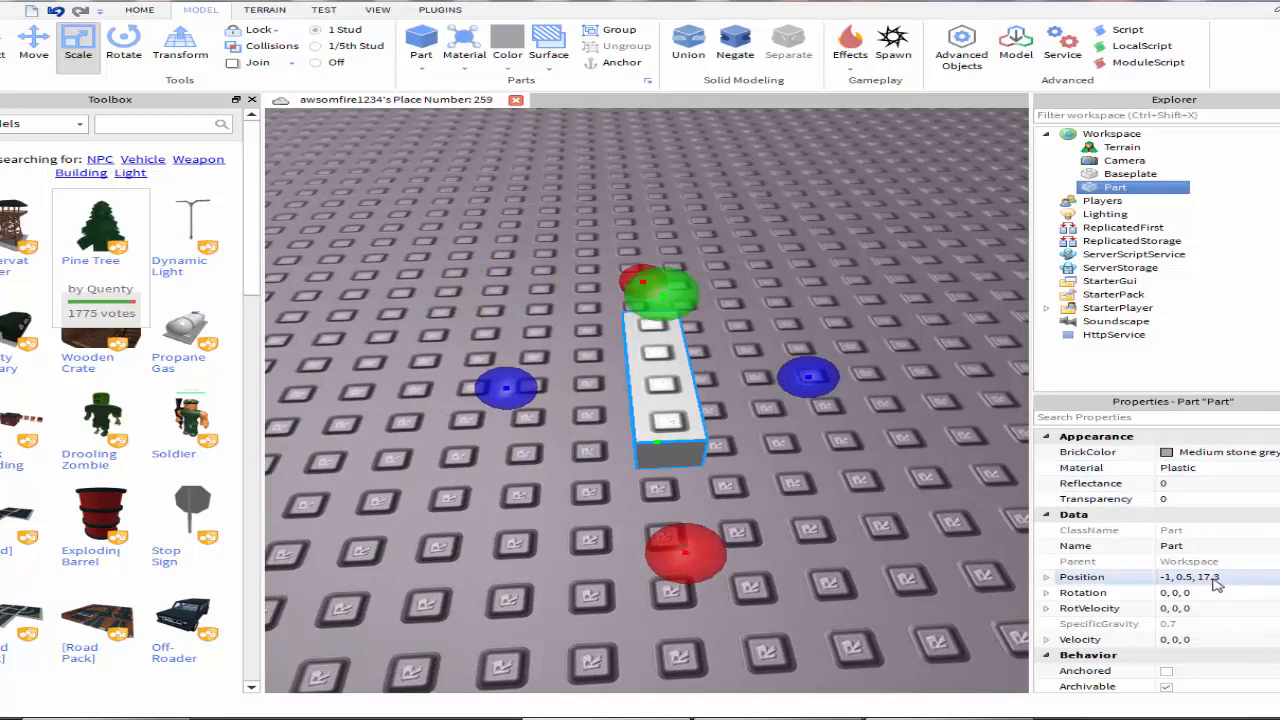
scroll(1213, 585, "down", 1)
scroll(1213, 585, "up", 1)
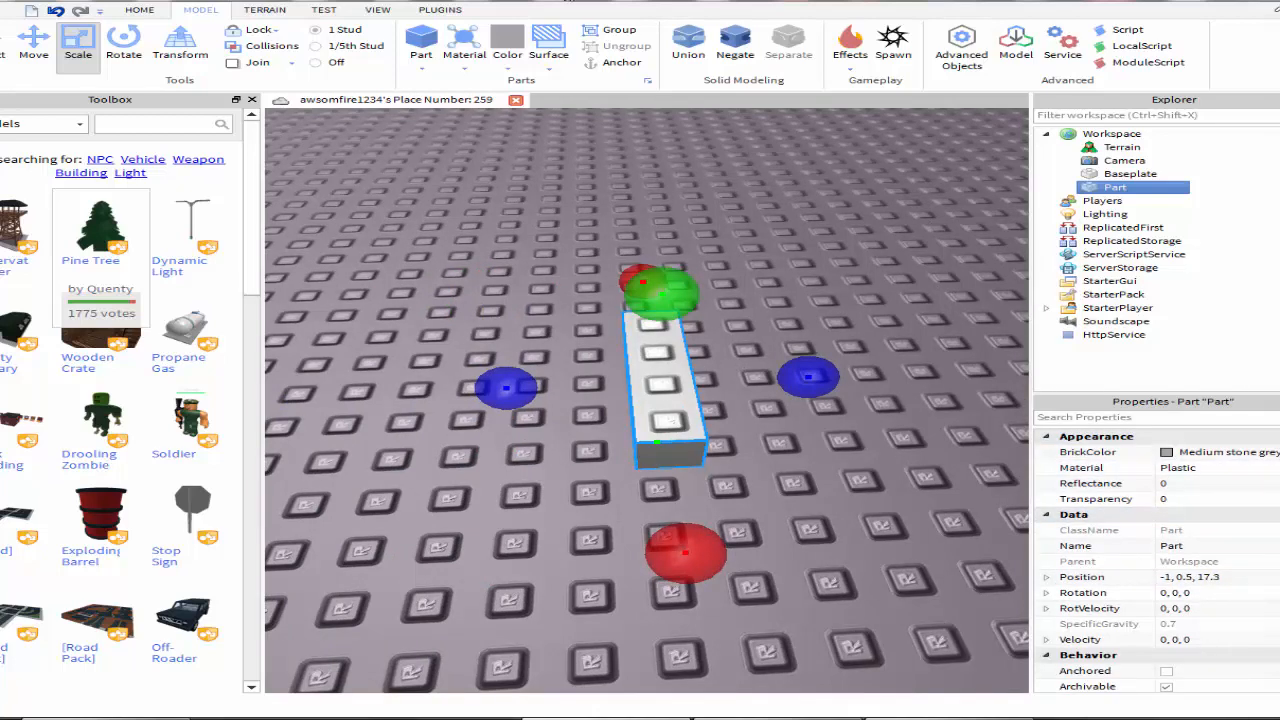
- Turn the Properties panel off and on again, hide the Explorer and Toolbox panels, and deselect the part
left_click(378, 10)
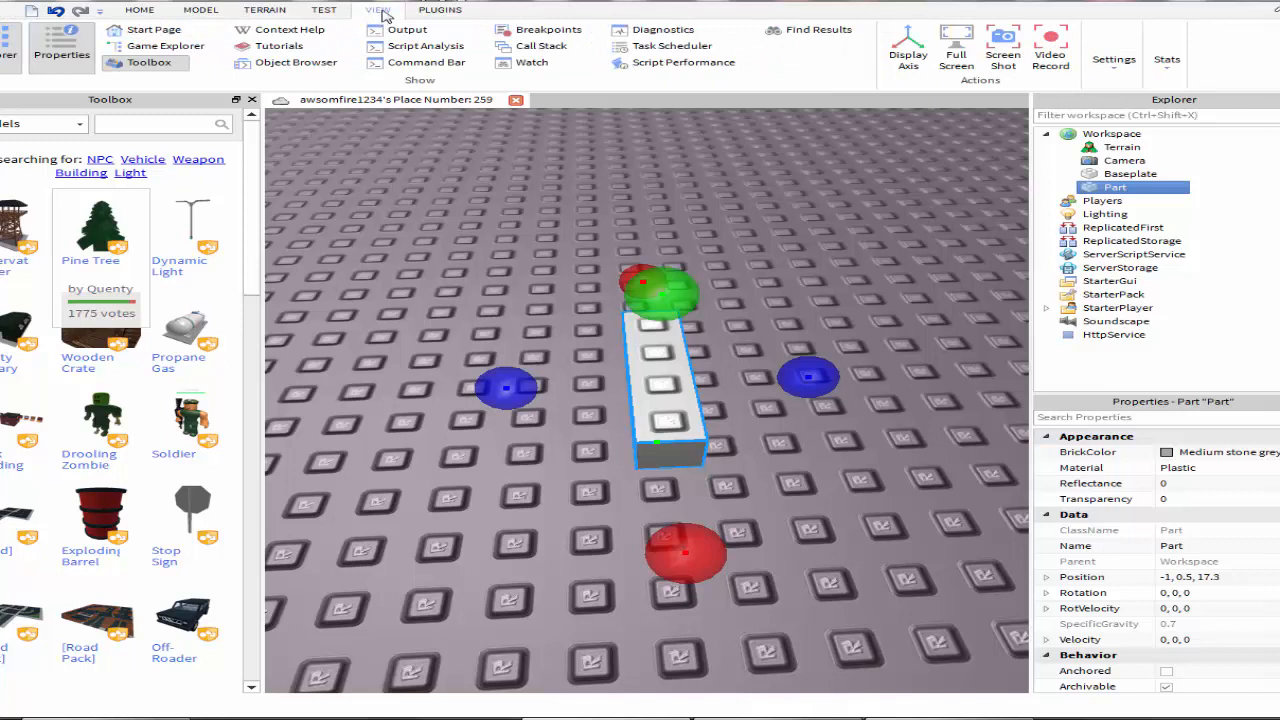
left_click(57, 56)
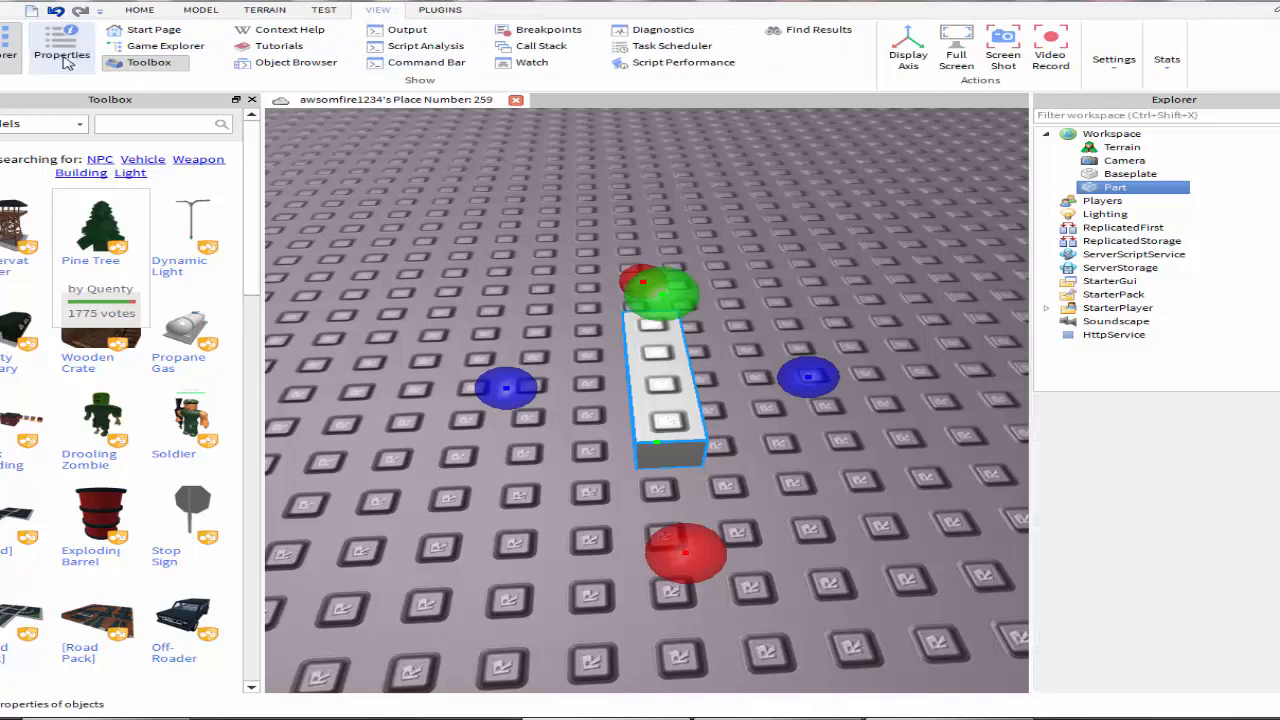
left_click(57, 58)
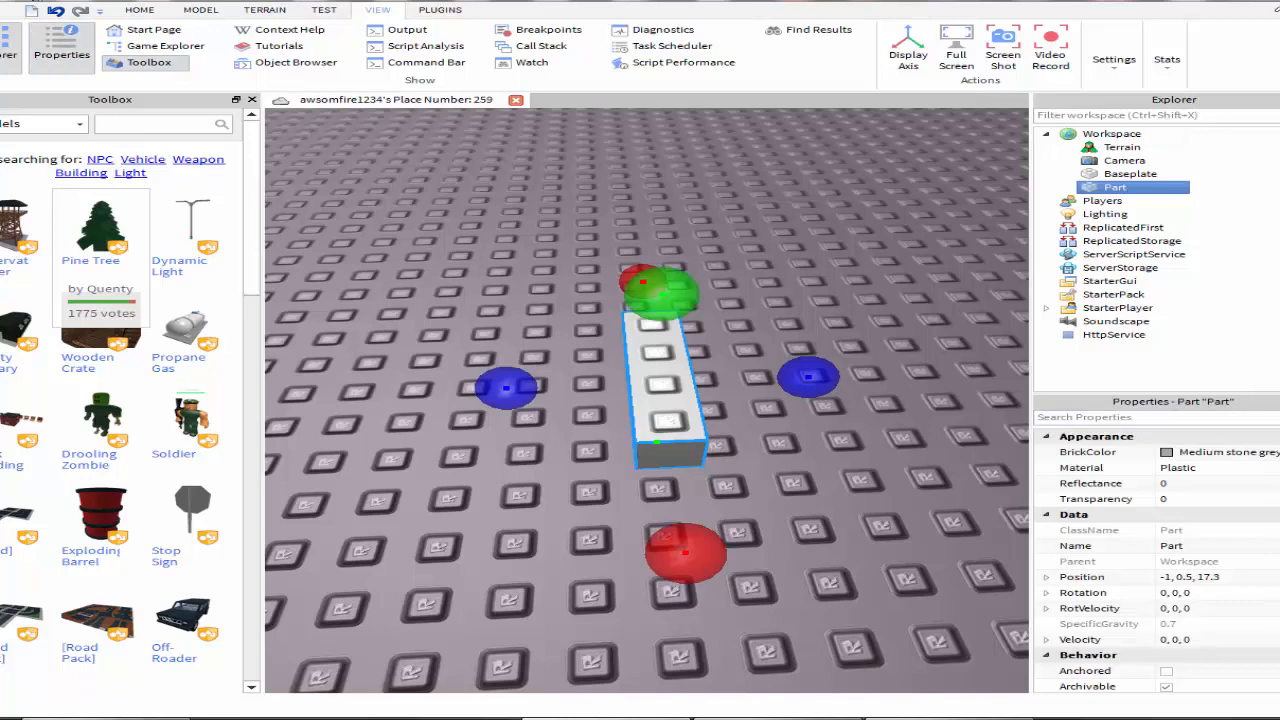
left_click(9, 55)
left_click(149, 62)
left_click(843, 346)
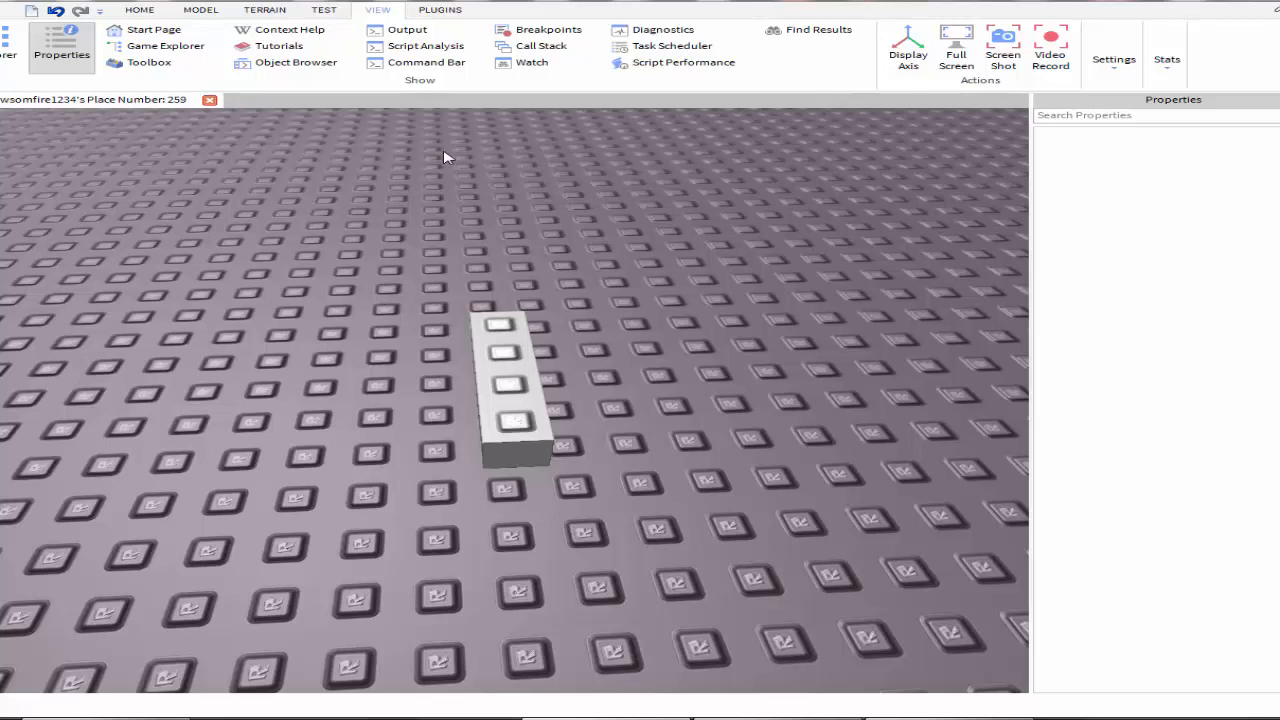
- Try a dark blue BrickColor on the part and return it to Medium stone grey
left_click(494, 383)
left_click(926, 221)
left_click(520, 344)
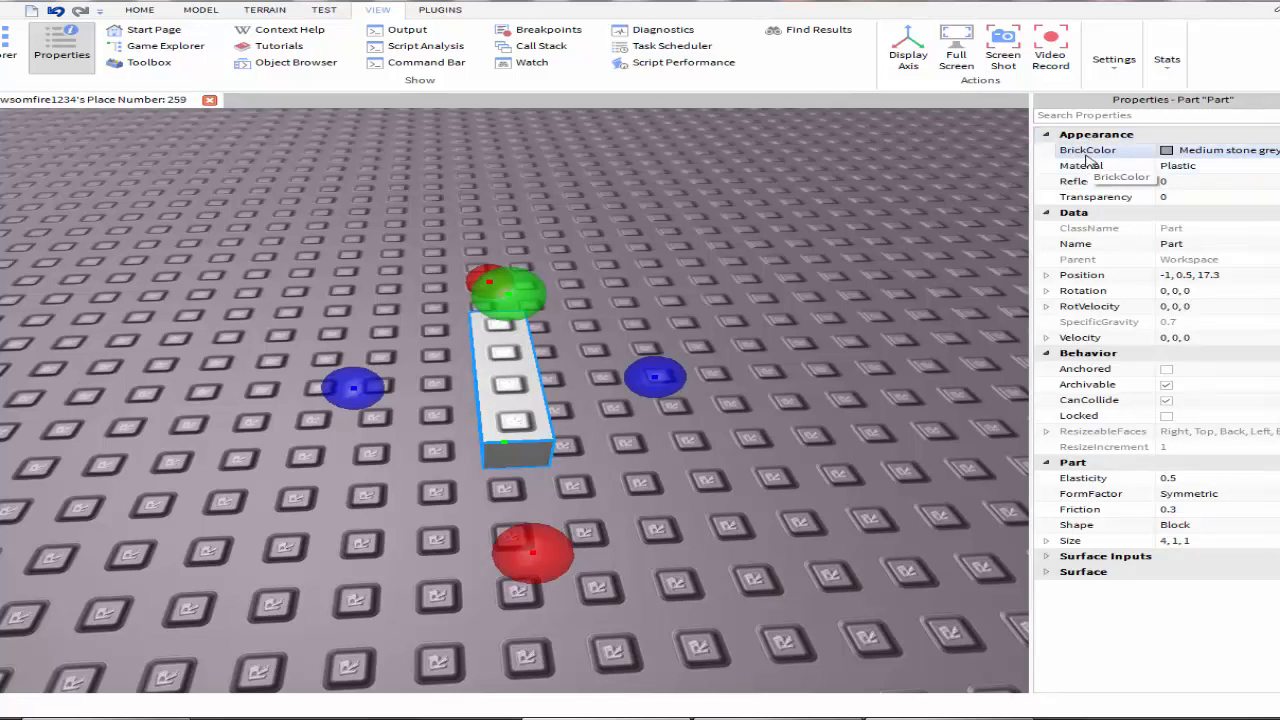
left_click(1166, 152)
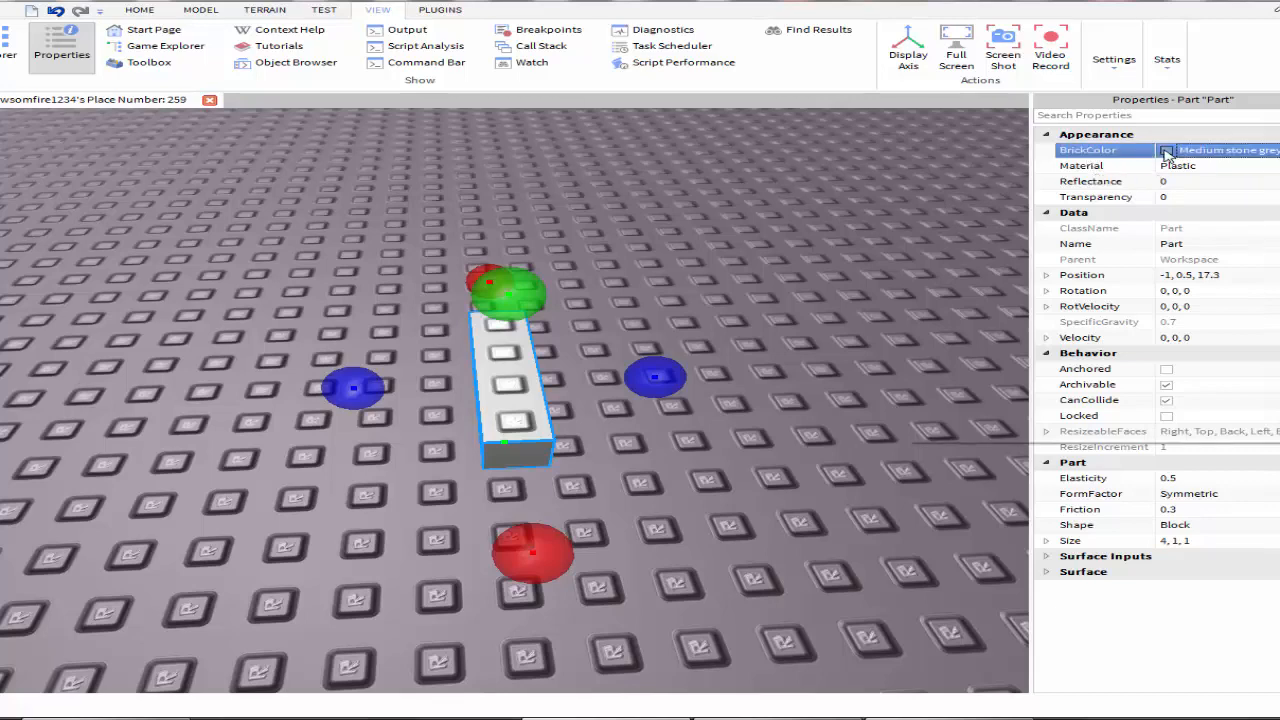
left_click(1158, 192)
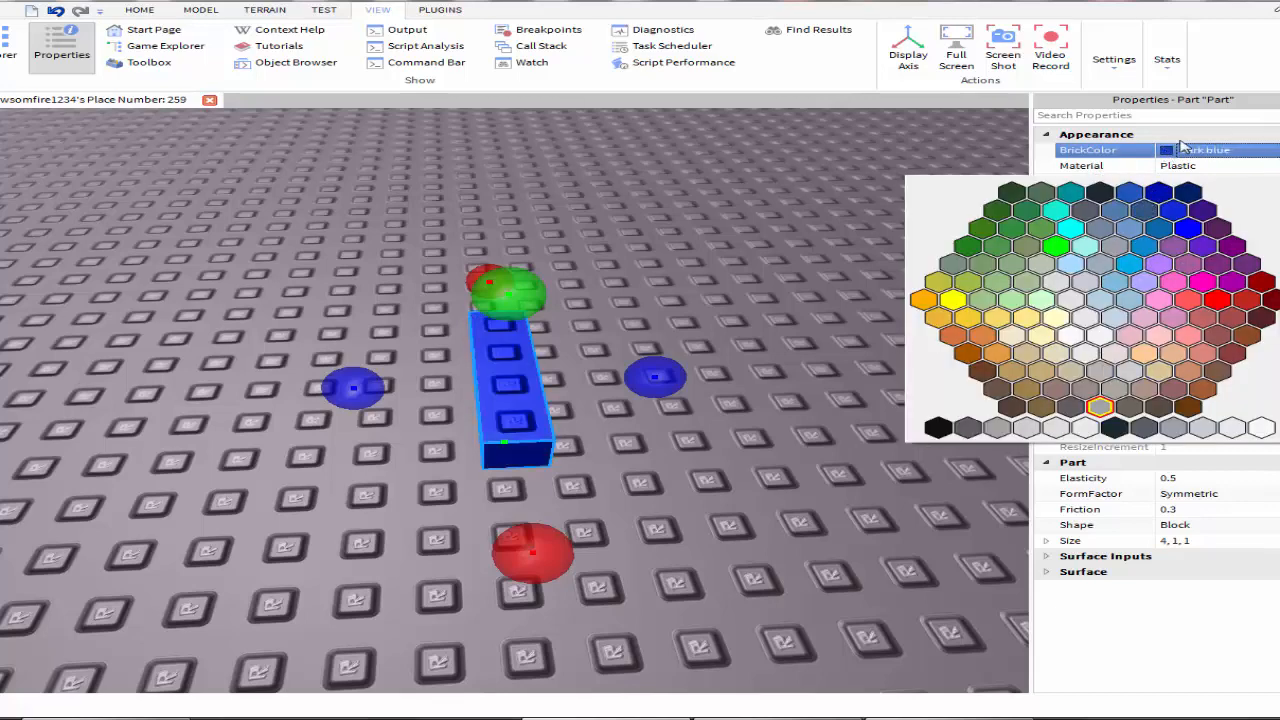
left_click(1176, 159)
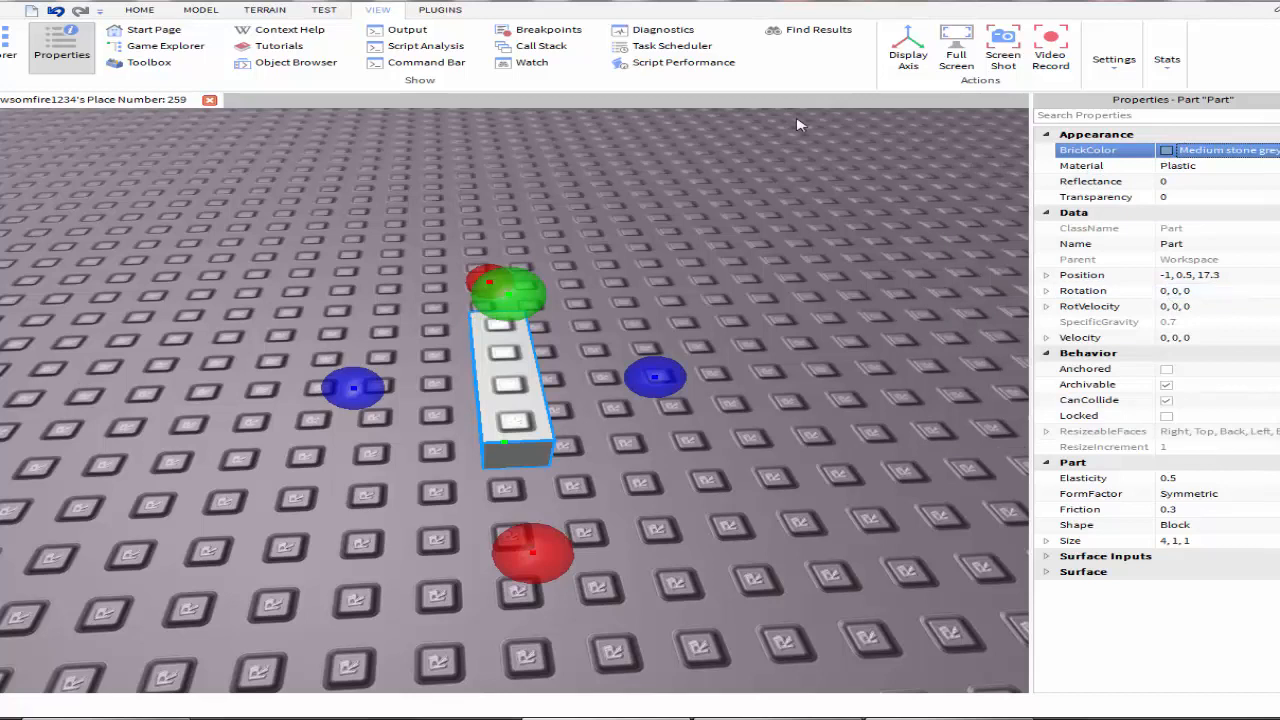
left_click(1172, 167)
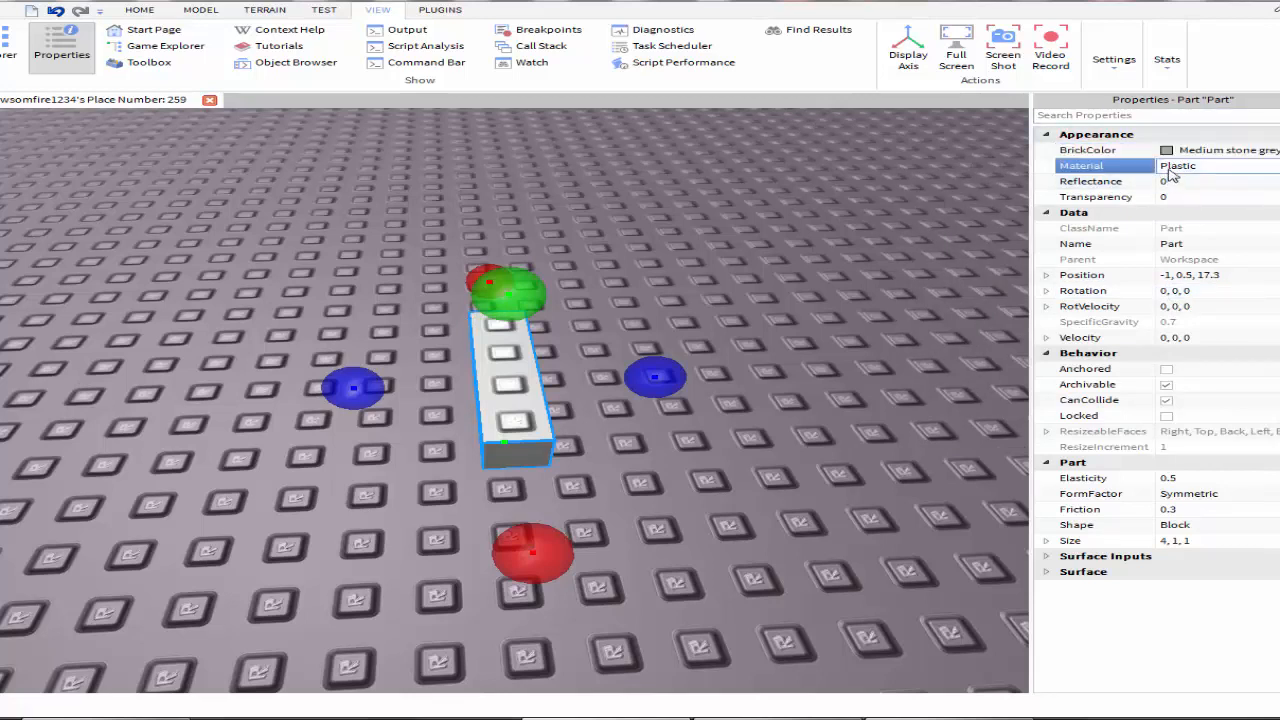
left_click(1175, 169)
left_click(1175, 170)
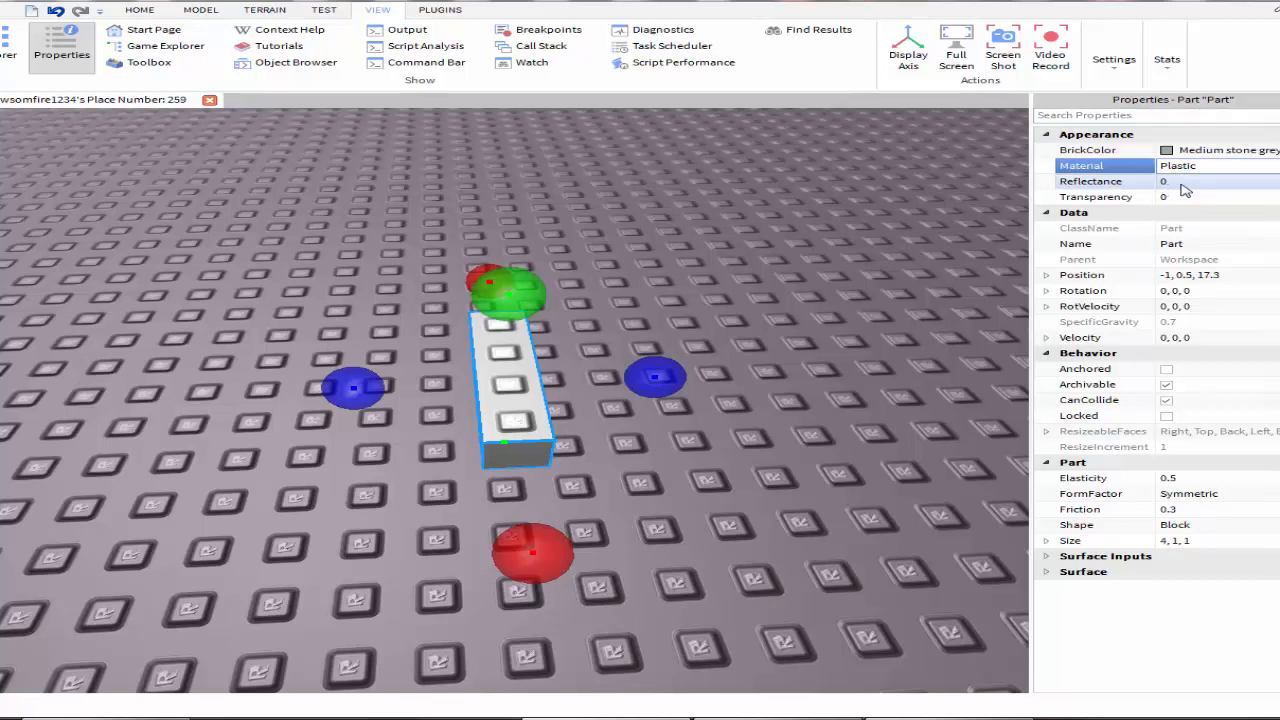
- Set the part's Reflectance to 1
left_click(1181, 189)
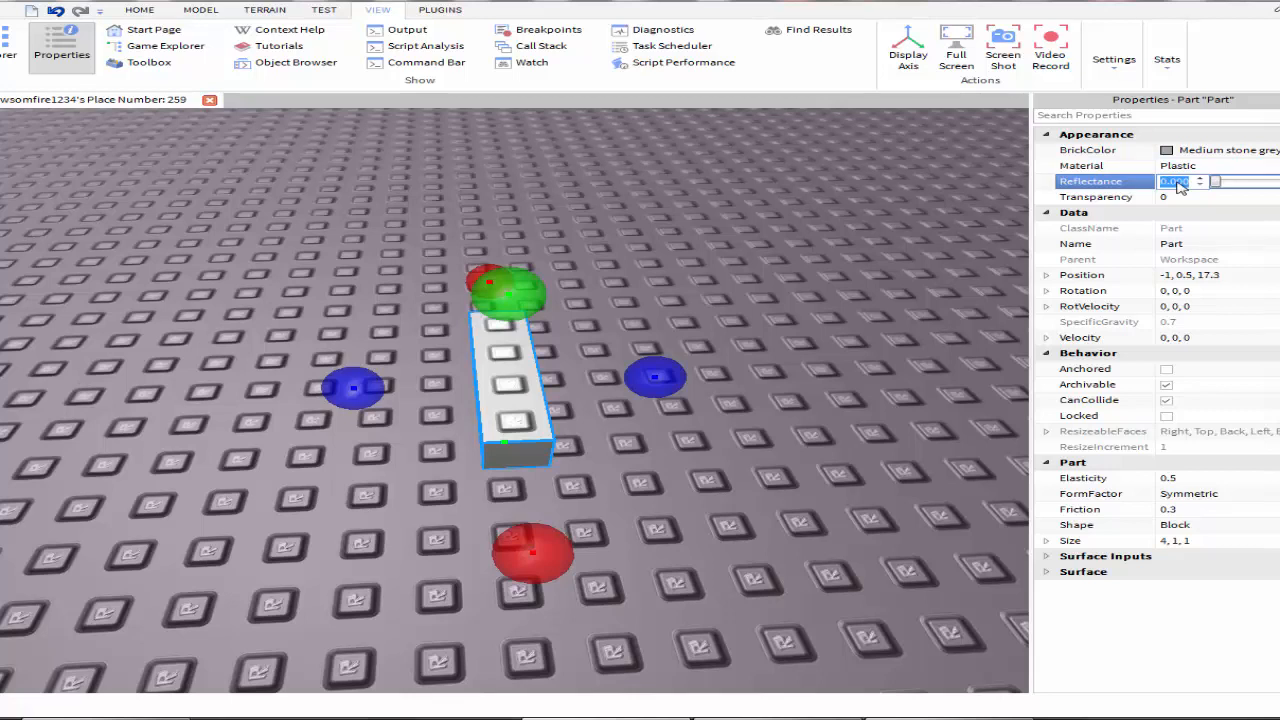
type("1")
key("Return")
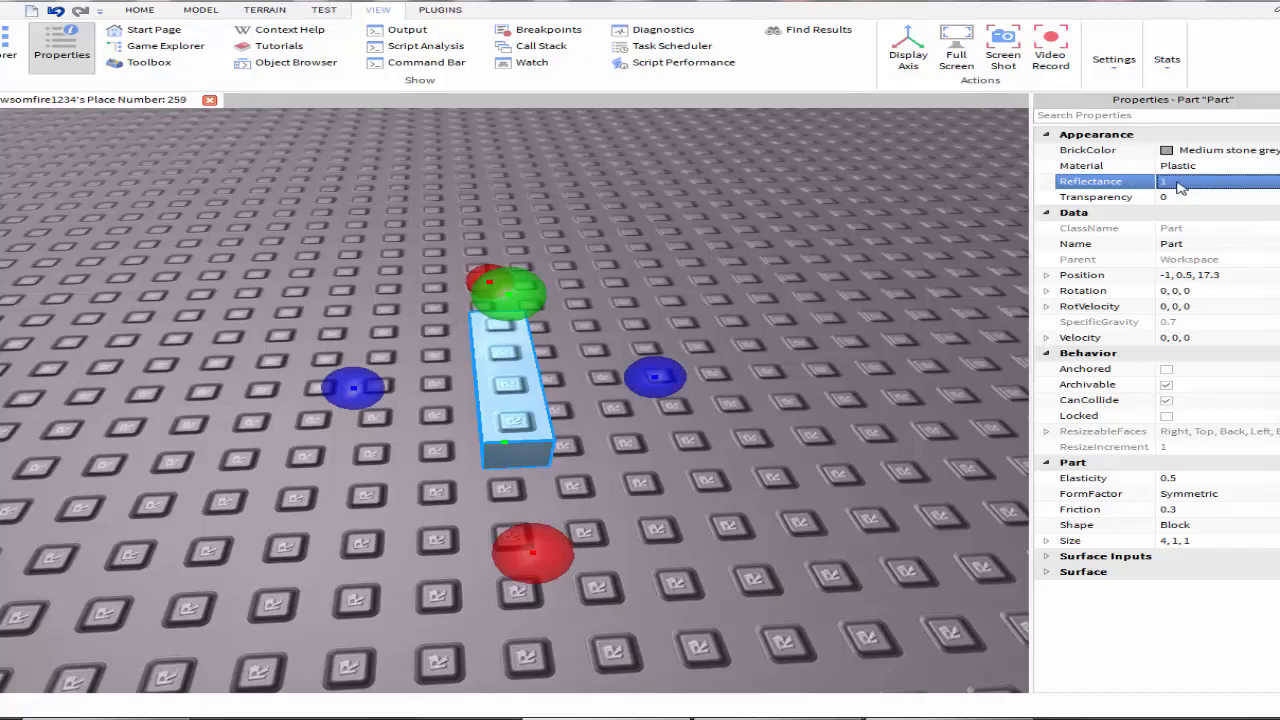
- Stretch the part upward to a height of 6 studs with its top scale handle and deselect it
scroll(525, 295, "down", 2)
left_click_drag(525, 295, 578, 146)
left_click(724, 424)
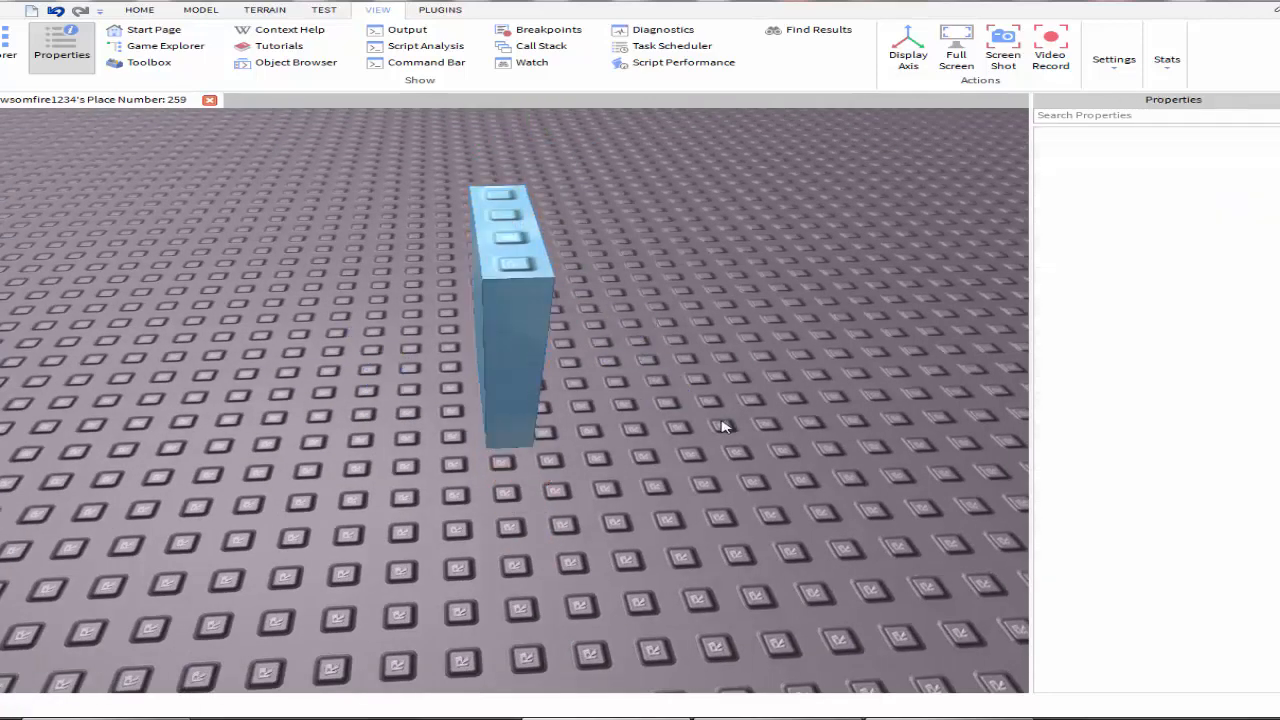
- Try stretching the part into a much taller column, examine its reflective faces, and undo the resize
scroll(724, 424, "up", 4)
right_click_drag(724, 424, 711, 427)
left_click(618, 350)
left_click_drag(496, 211, 494, 194)
right_click_drag(497, 213, 494, 194)
left_click_drag(494, 194, 503, 347)
left_click(650, 332)
right_click_drag(654, 331, 659, 332)
right_click_drag(900, 277, 760, 260)
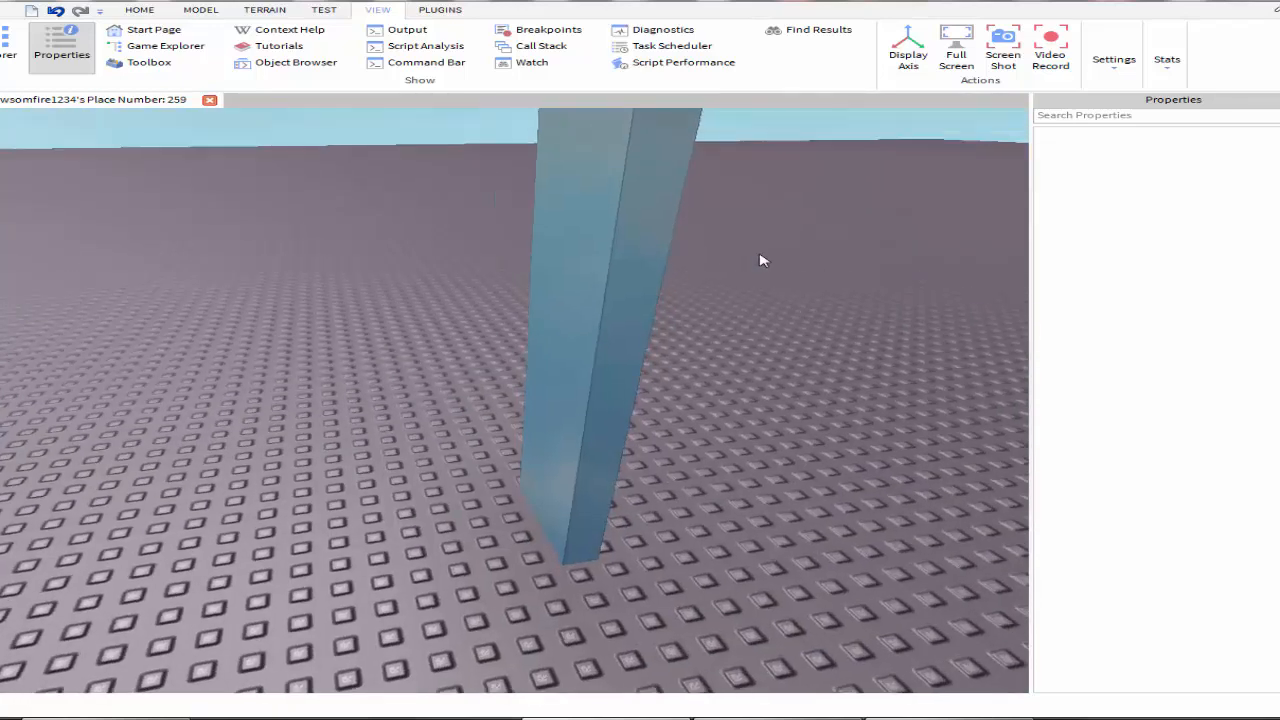
key("ctrl+z")
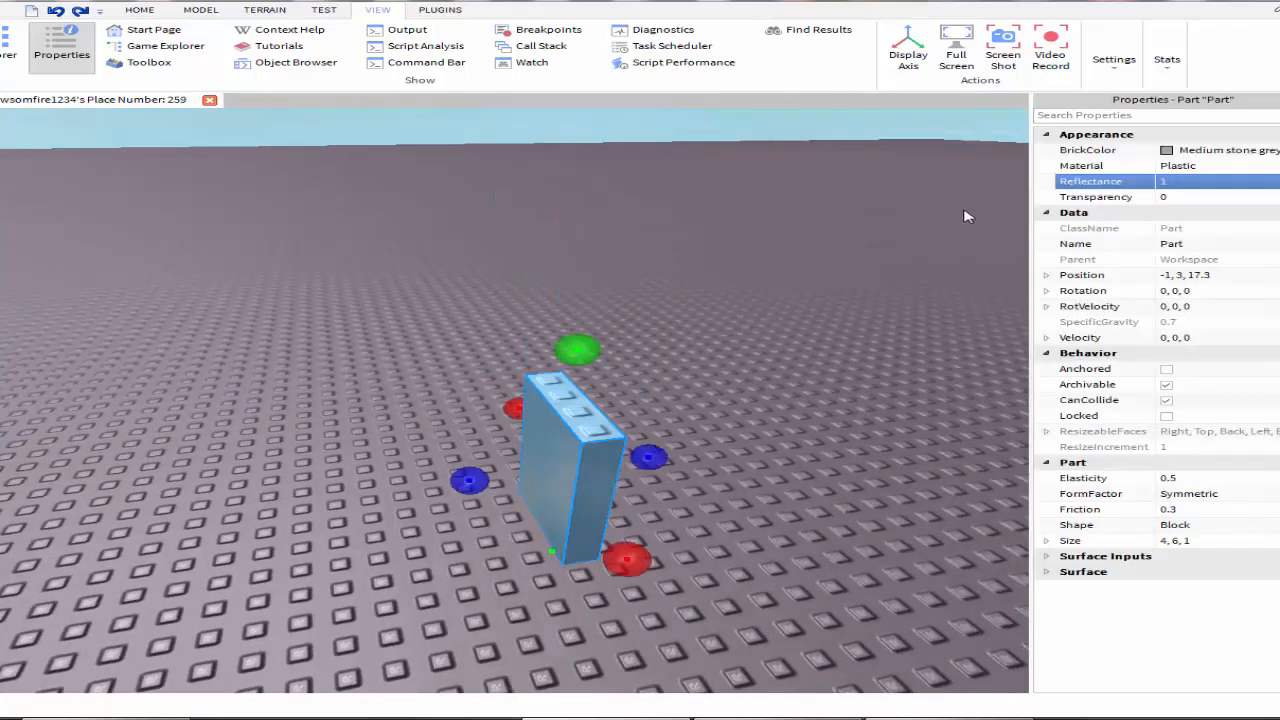
- Set the part's Reflectance to 0 and deselect the part
left_click(1176, 183)
type("0")
key("Return")
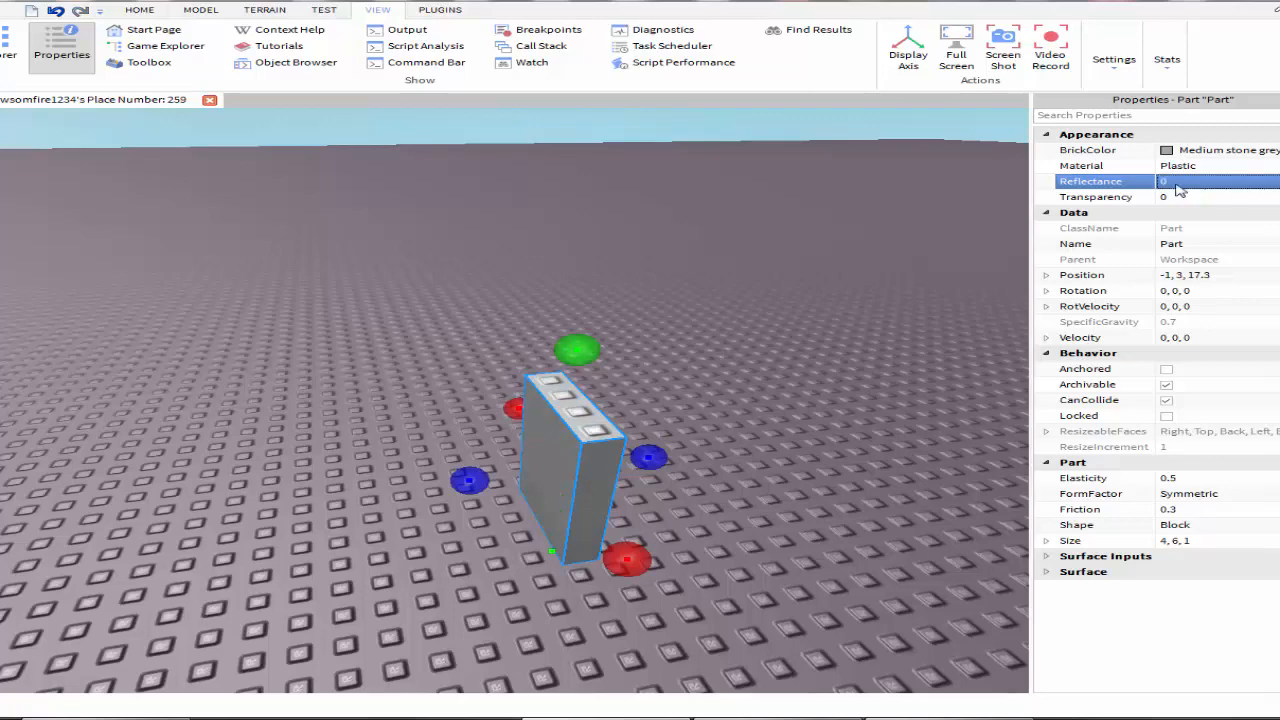
left_click(957, 337)
- Move the part freehand across the baseplate to position 0, 3, 20.5 and deselect it
scroll(857, 405, "up", 5)
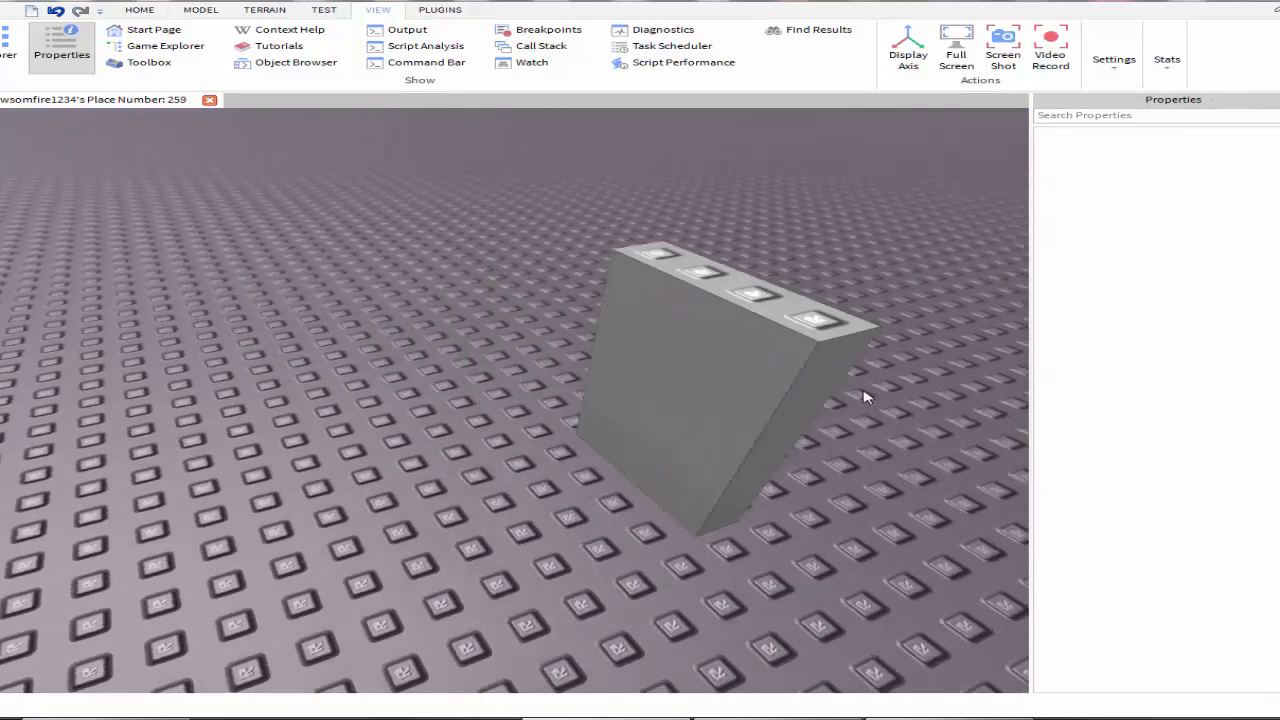
left_click(780, 312)
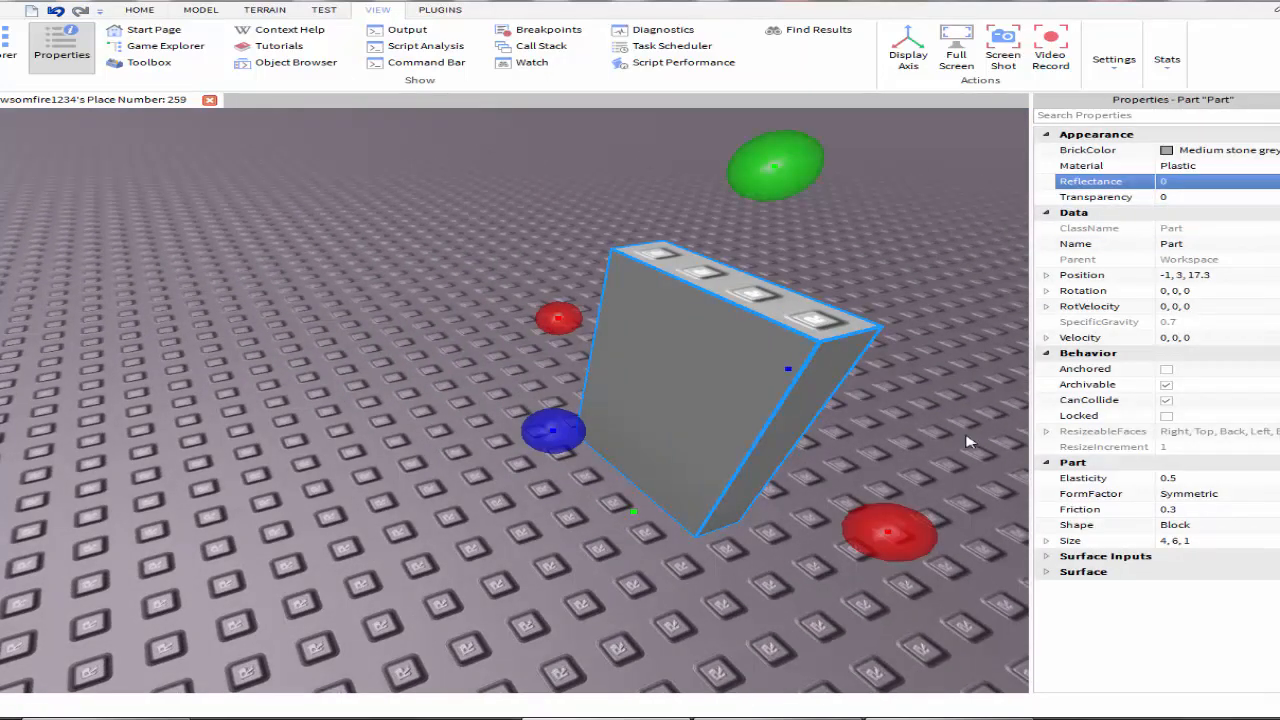
left_click(777, 481)
left_click_drag(694, 451, 545, 543)
left_click(876, 333)
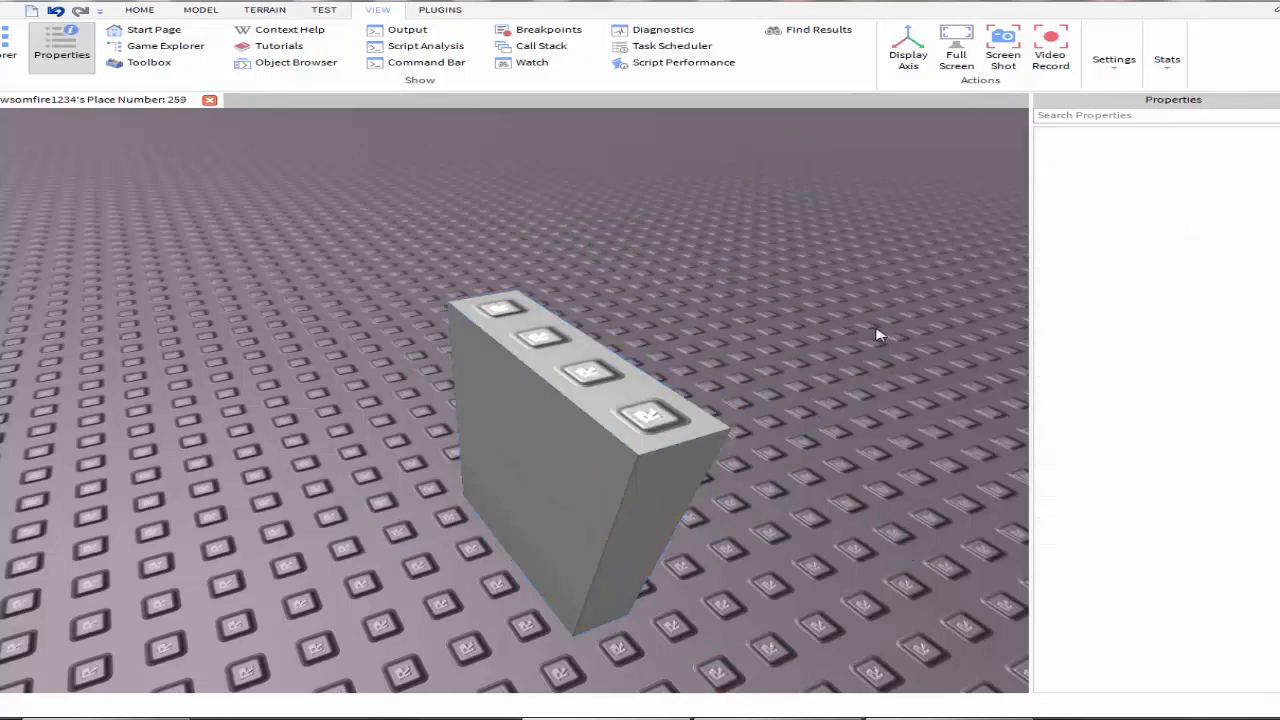
right_click_drag(825, 326, 826, 314)
scroll(822, 313, "down", 4)
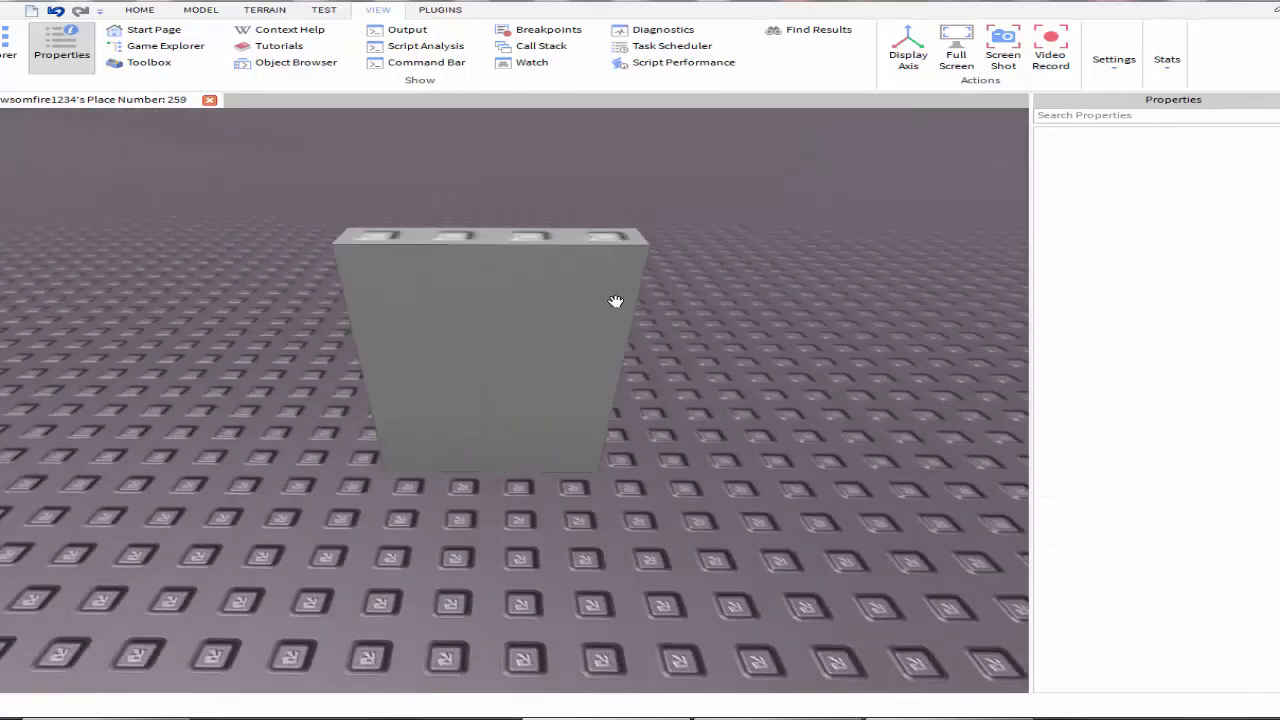
- Select the part and set its Transparency to 1
left_click(615, 302)
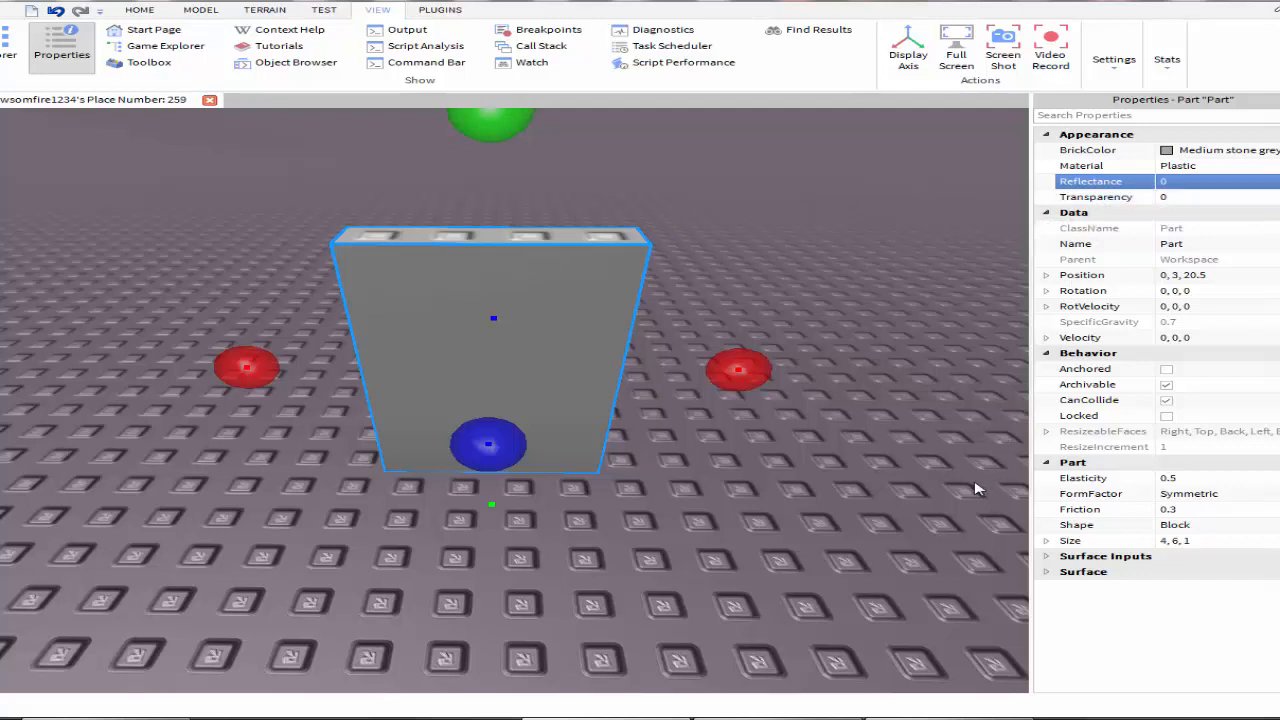
left_click(1168, 197)
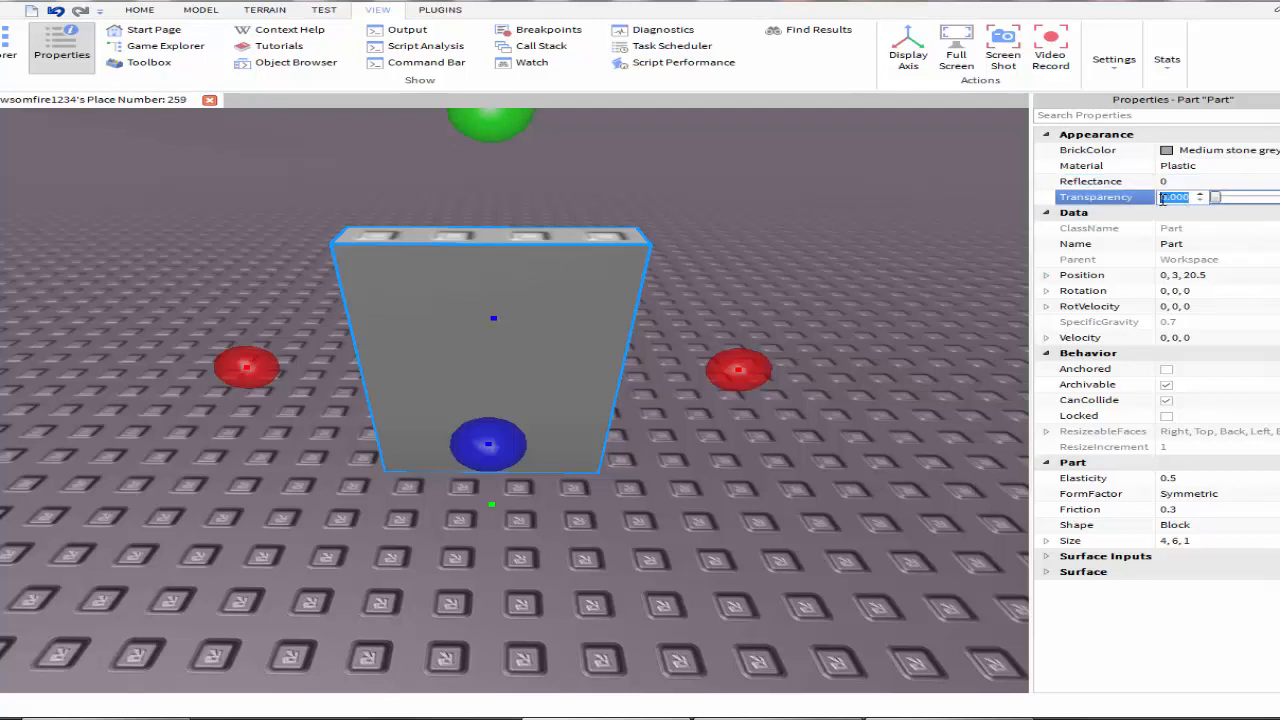
type("1")
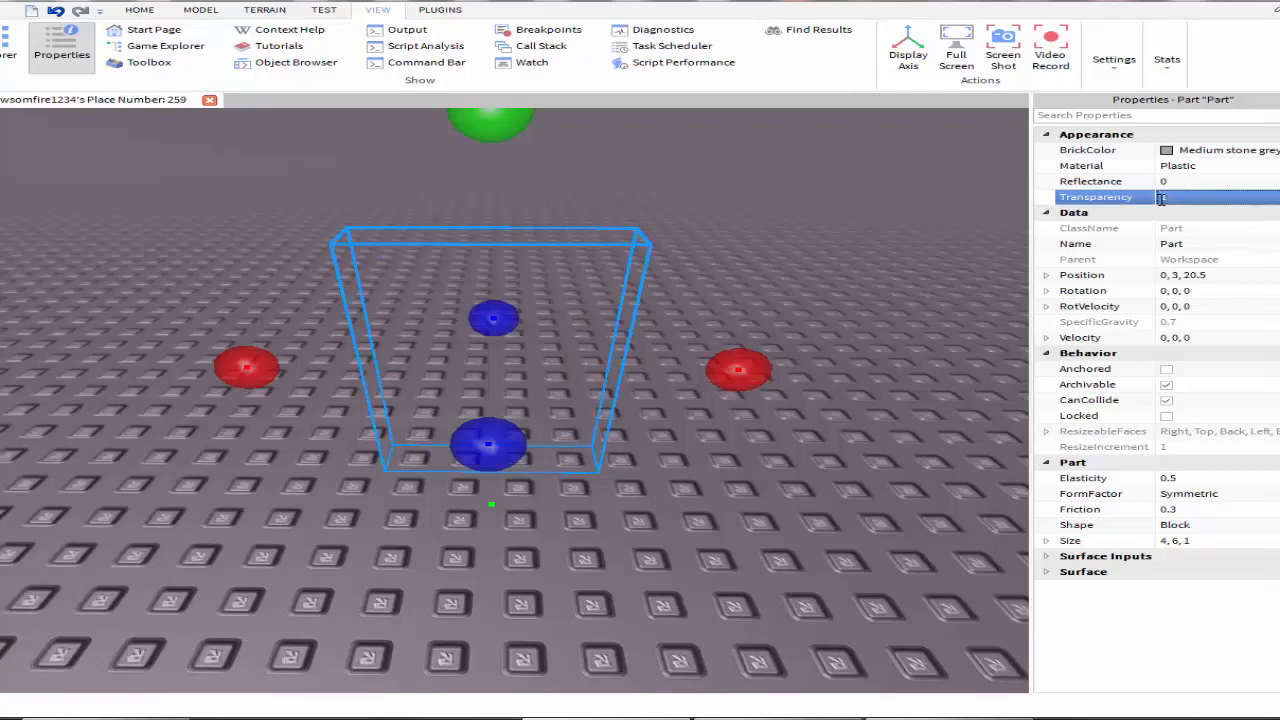
- Examine the fully transparent part from several angles, both deselected and selected
left_click(846, 254)
left_click(493, 404)
right_click_drag(683, 496, 662, 520)
left_click(676, 493)
left_click(597, 440)
right_click_drag(648, 504, 646, 500)
scroll(646, 500, "down", 4)
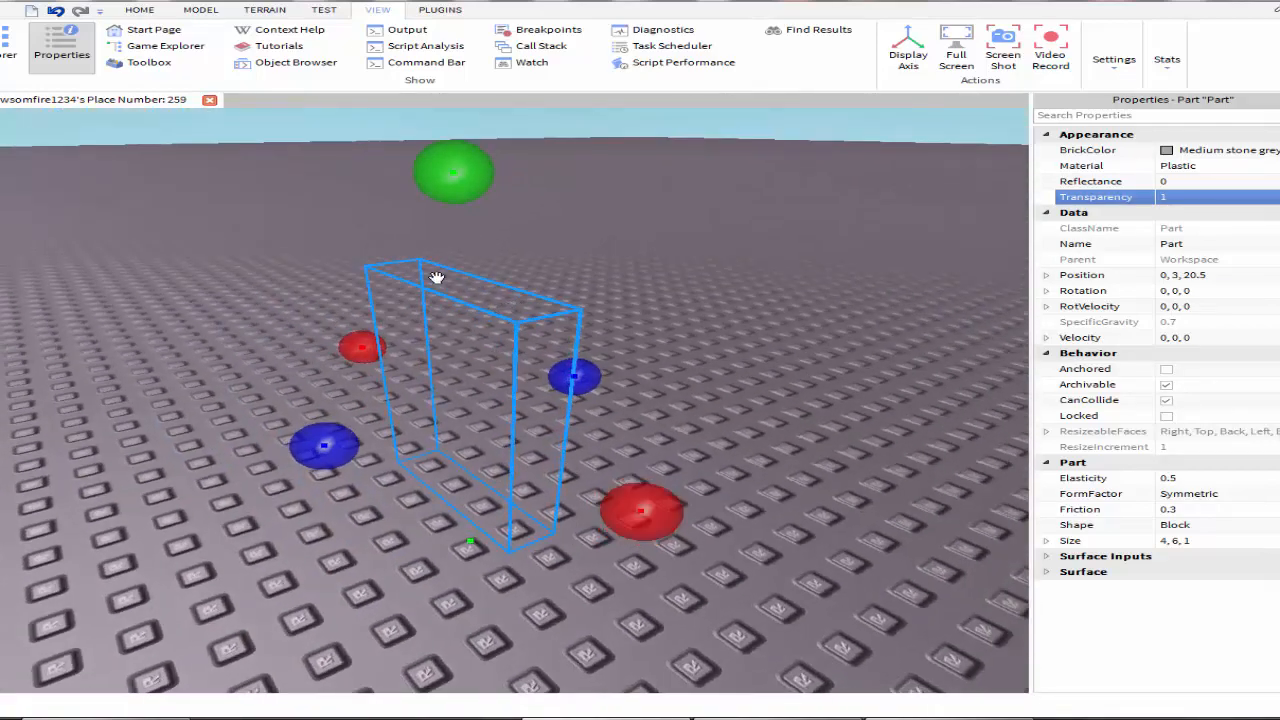
- Set the part's Transparency to 0.5 and inspect the see-through block from the front
left_click(1185, 197)
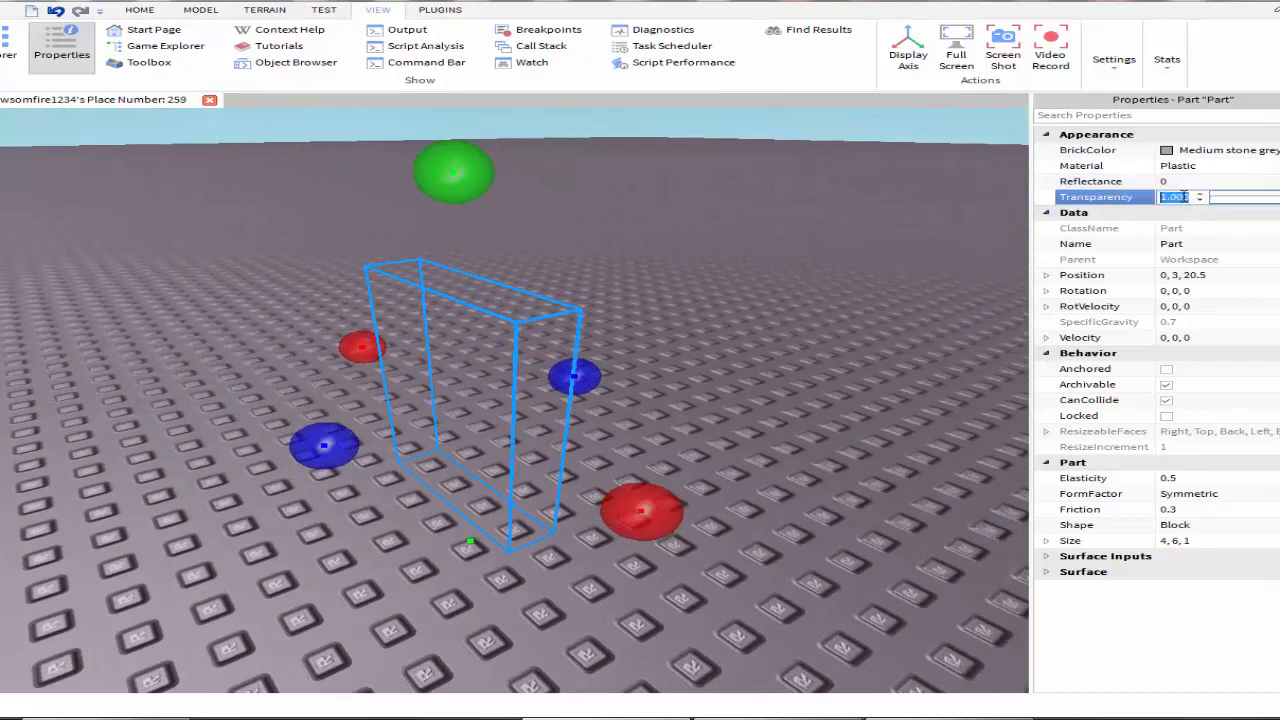
type("0.5")
key("Return")
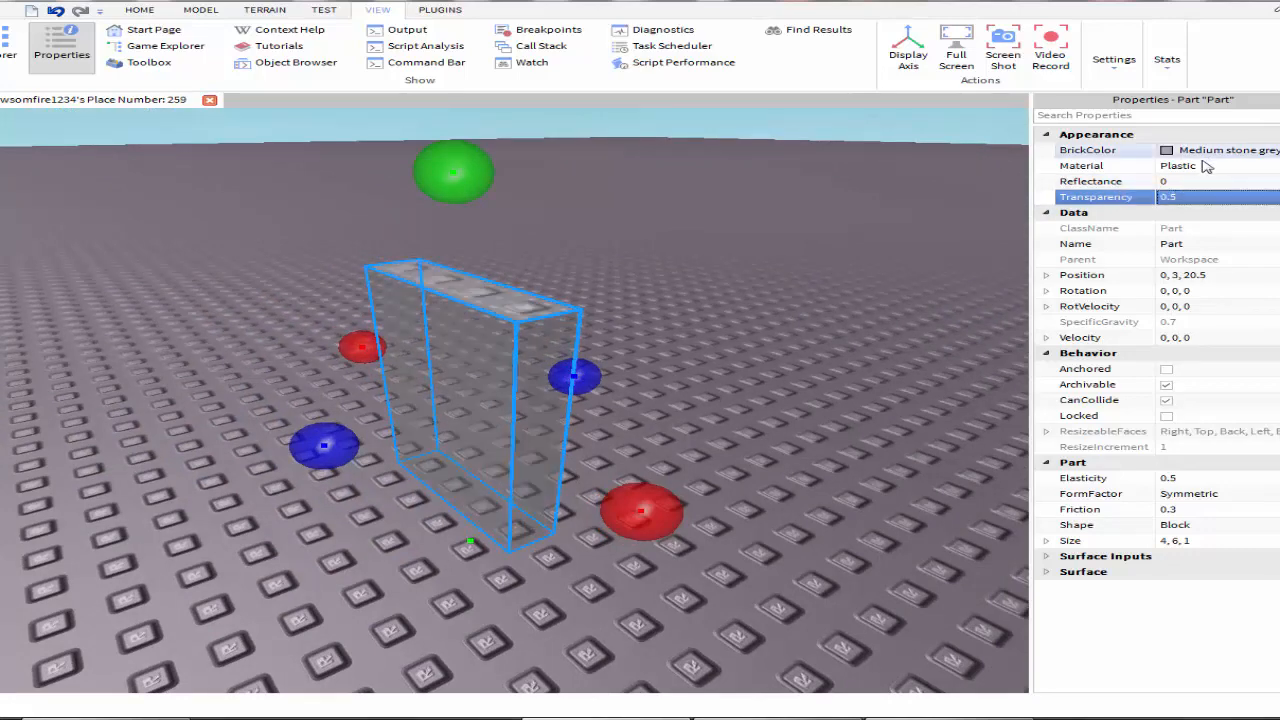
left_click(901, 338)
right_click_drag(901, 338, 813, 347)
left_click(677, 359)
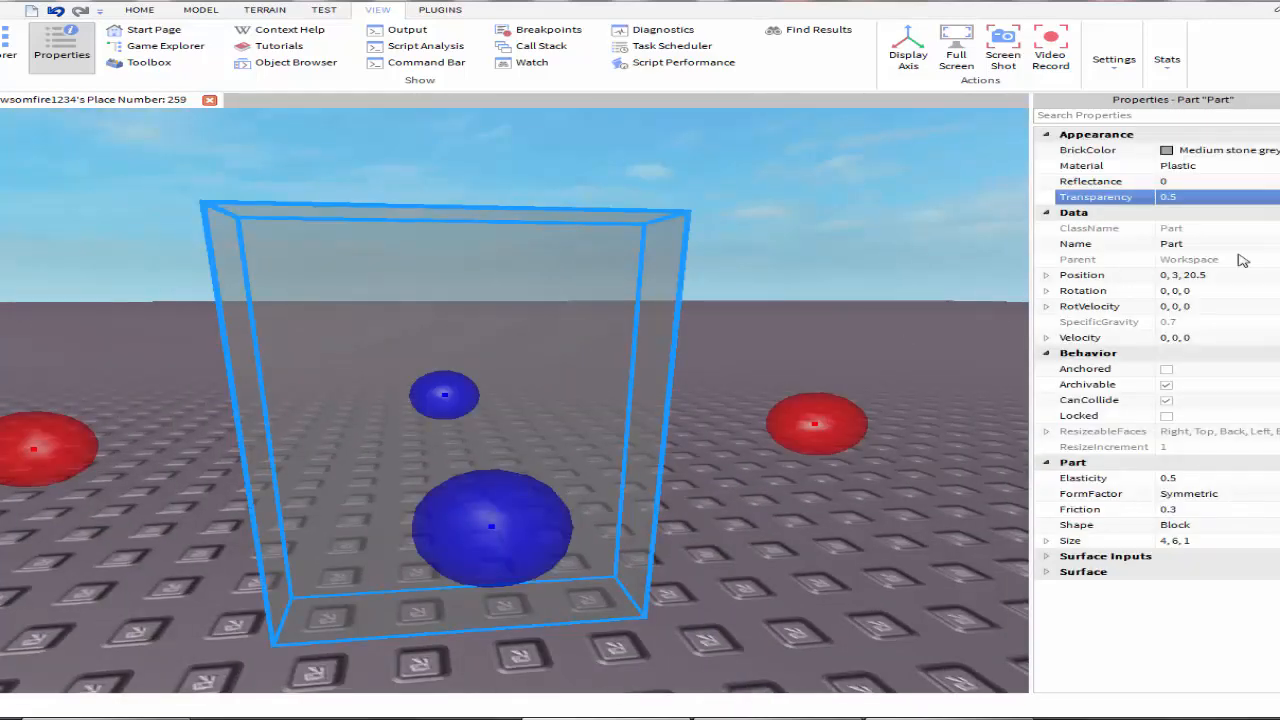
- Recolor the semi-transparent part to Pastel Blue and check its tint with the selection cleared
left_click(203, 10)
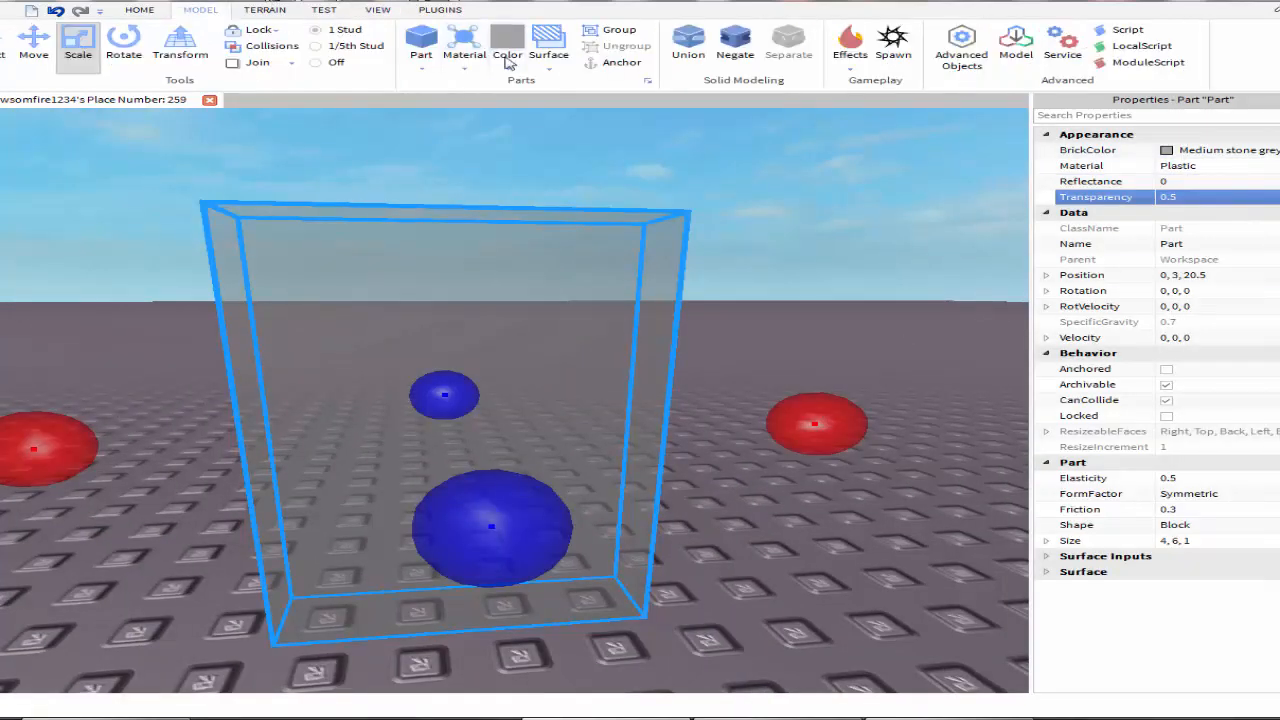
left_click(789, 193)
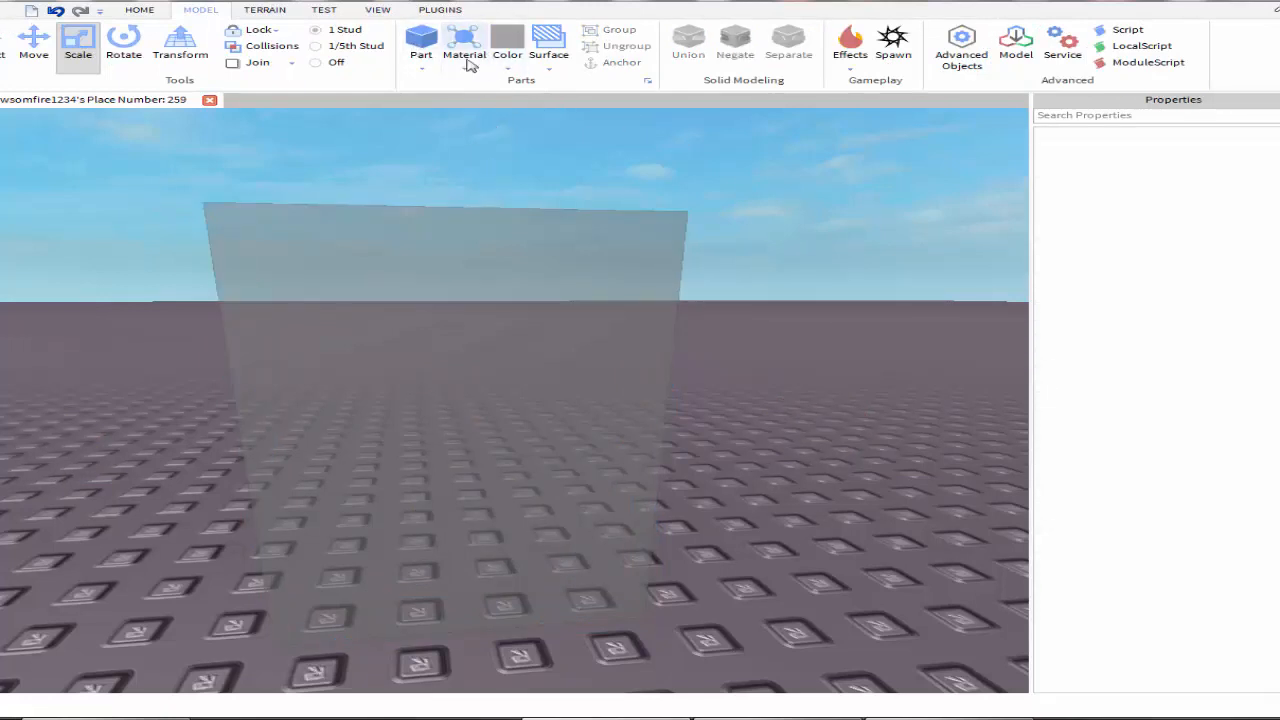
left_click(468, 338)
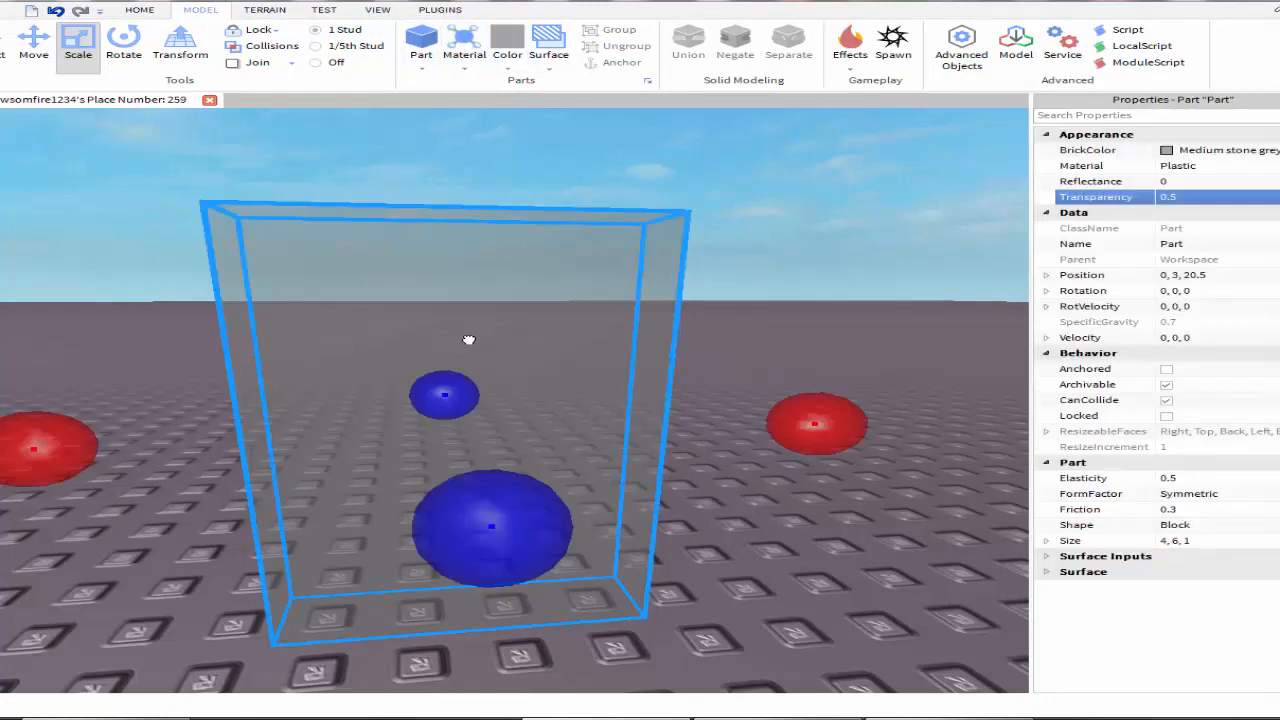
left_click(790, 197)
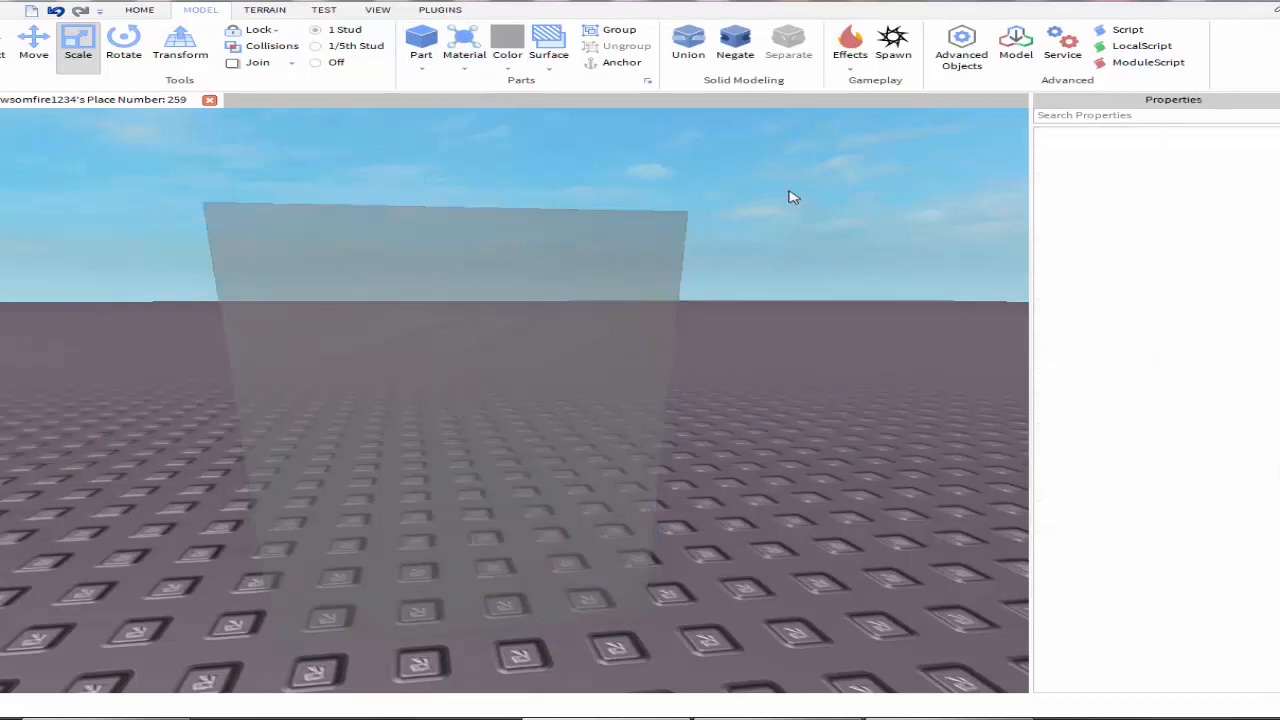
left_click(684, 229)
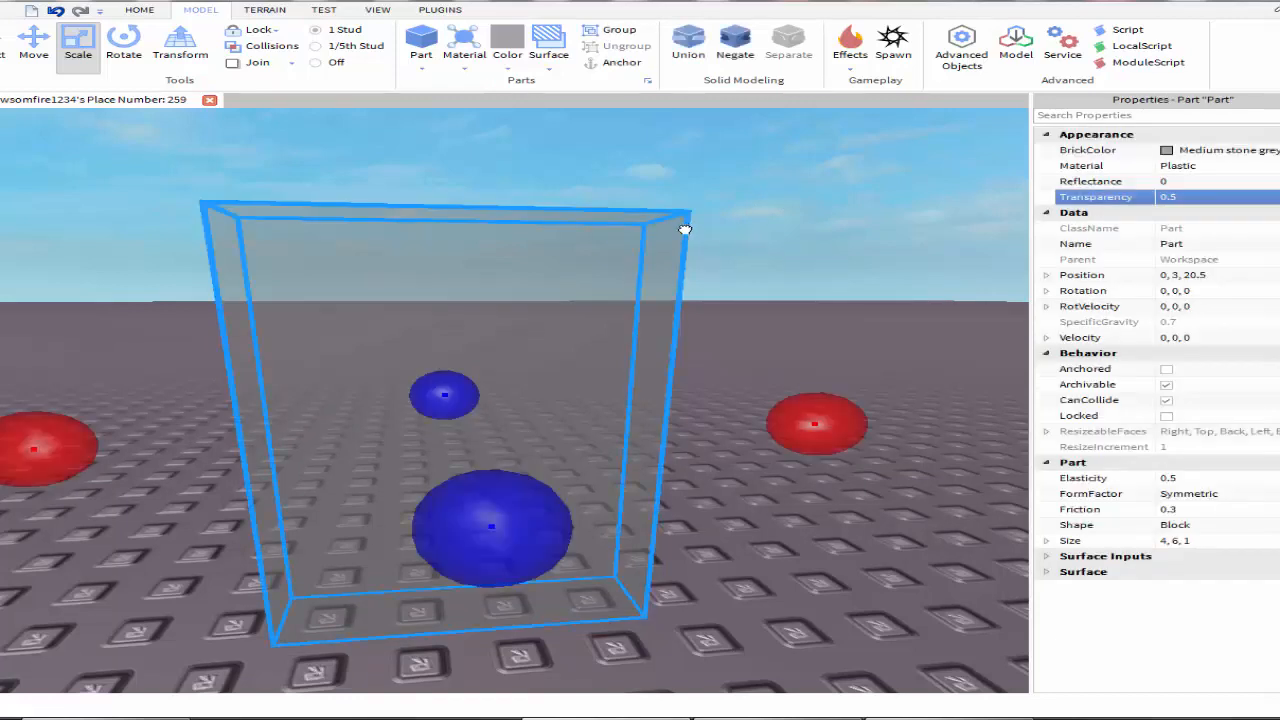
left_click(512, 60)
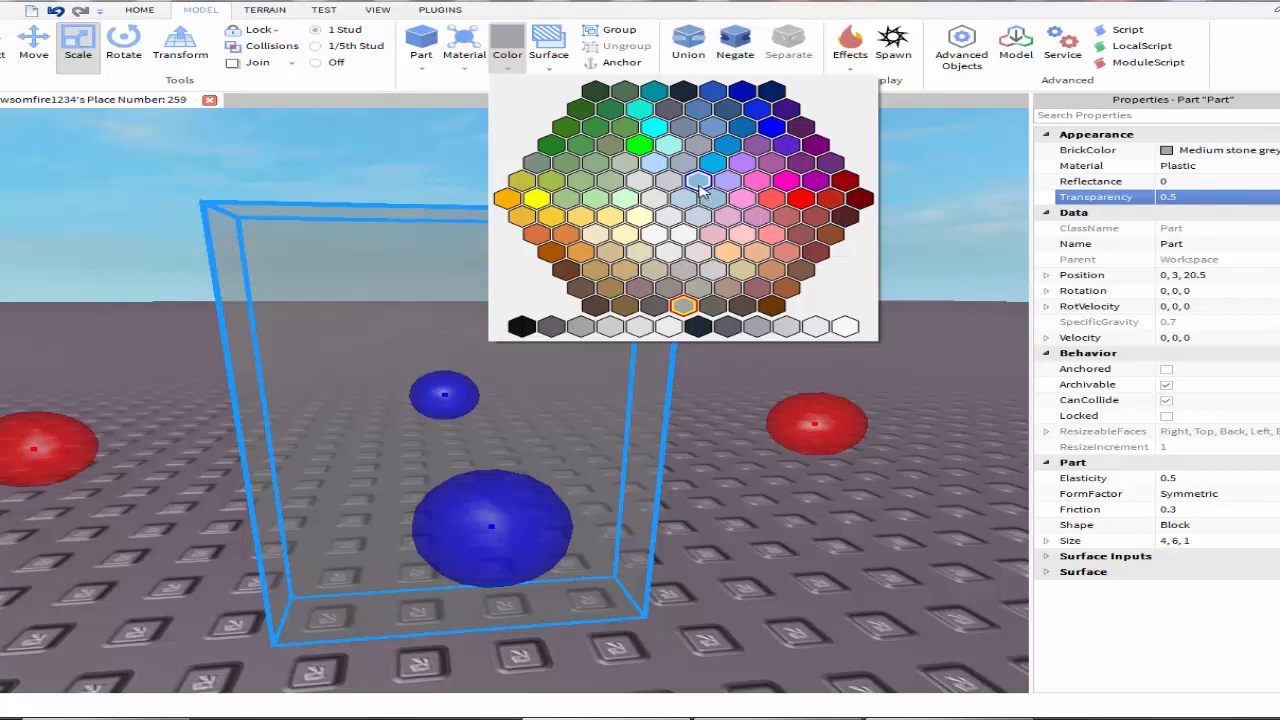
left_click(700, 192)
left_click(805, 305)
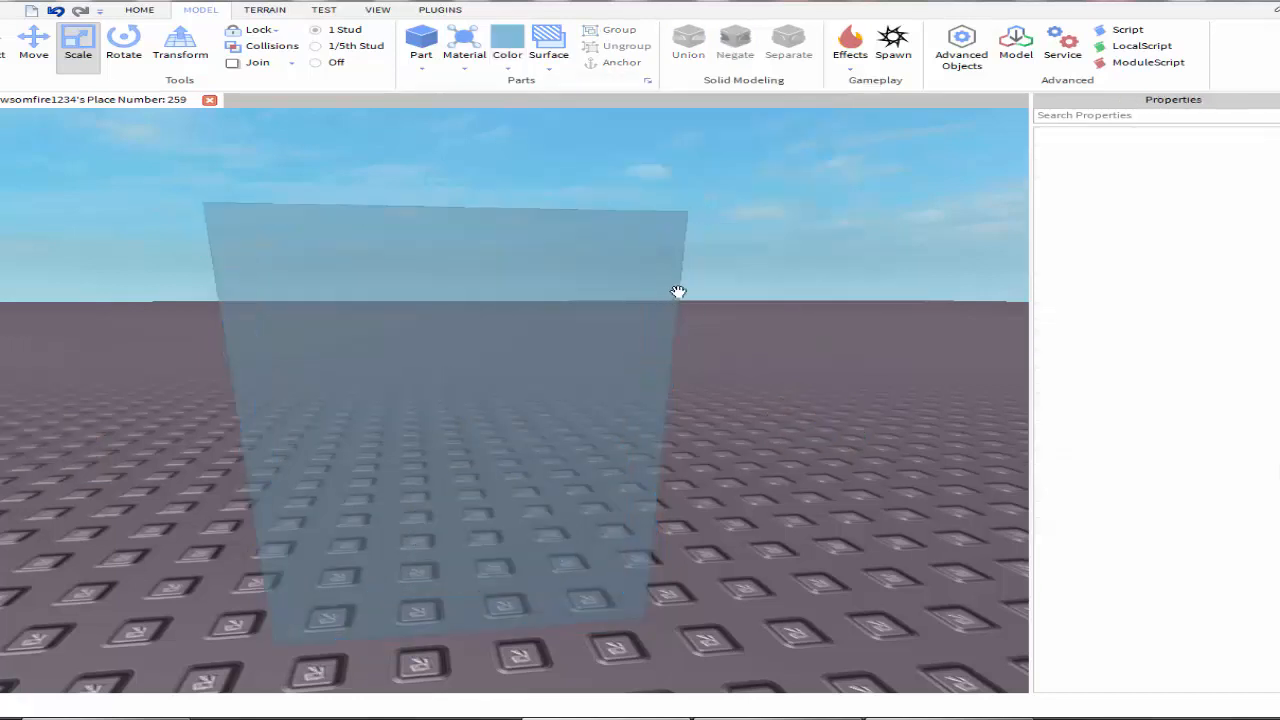
left_click(650, 277)
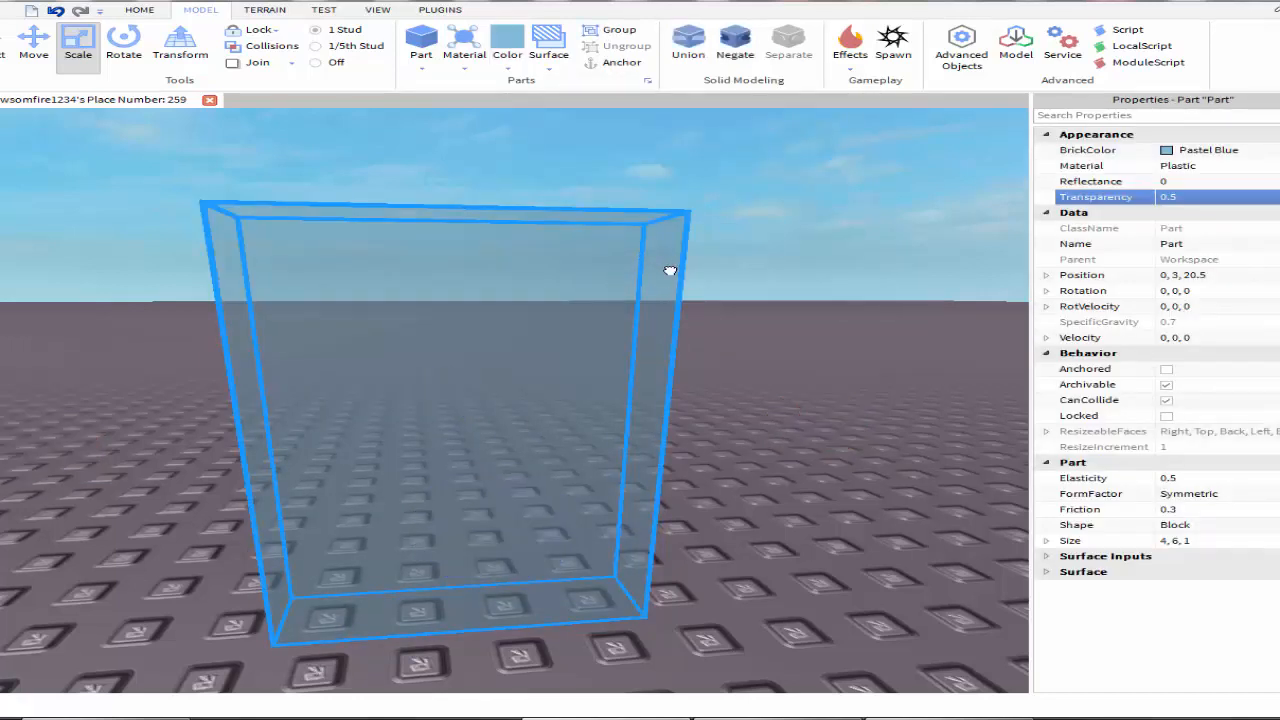
left_click(810, 302)
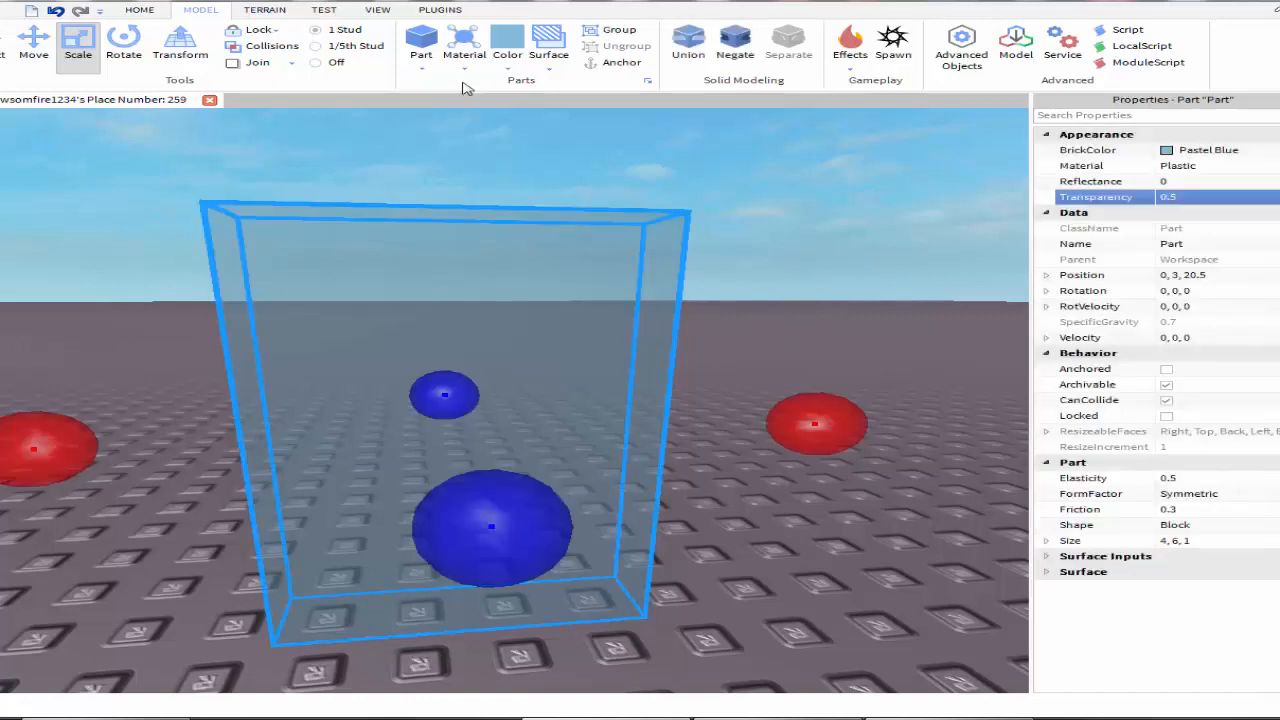
- Try the Wood and Slate materials on the part, and set its material back to Plastic
left_click(464, 55)
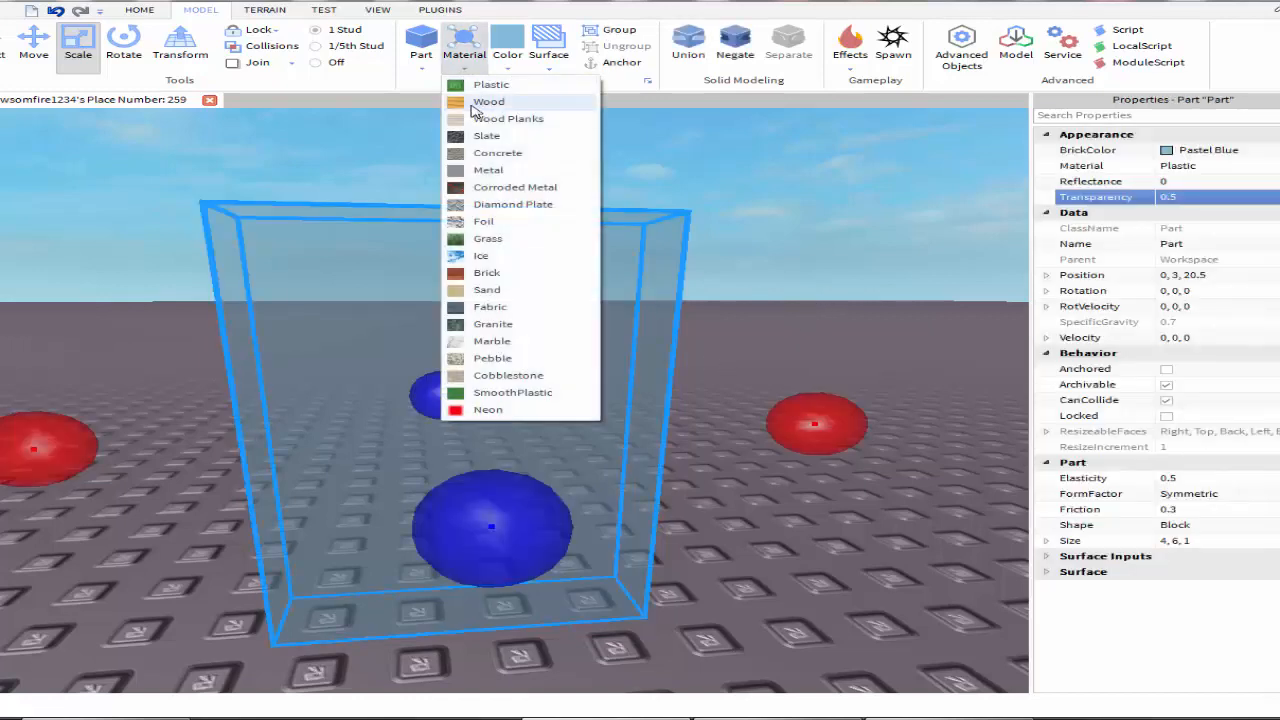
left_click(480, 102)
left_click(460, 62)
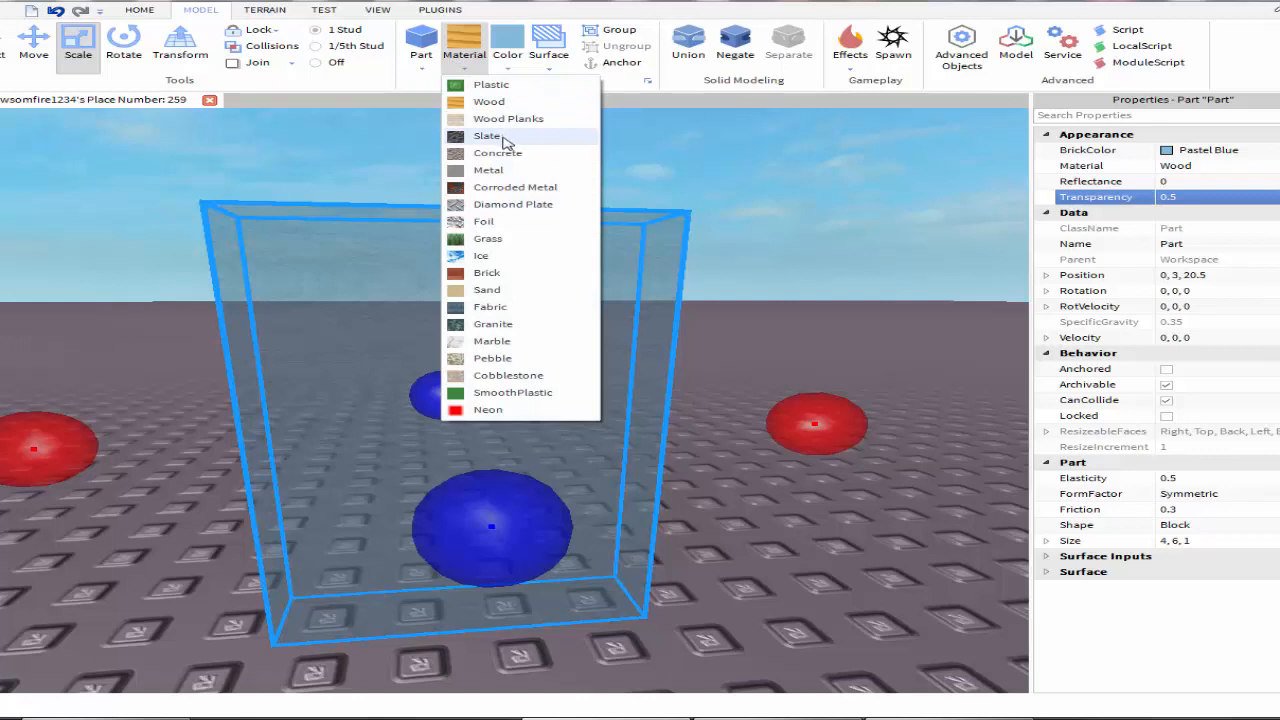
left_click(487, 136)
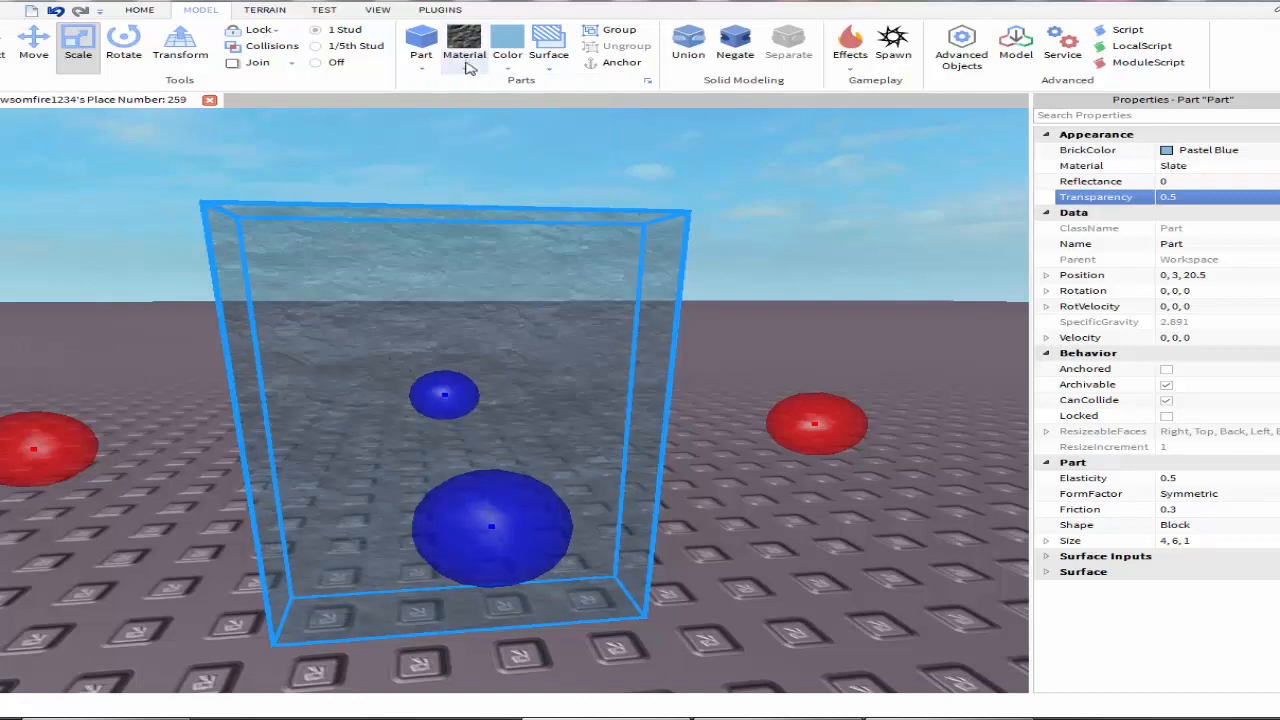
left_click(468, 68)
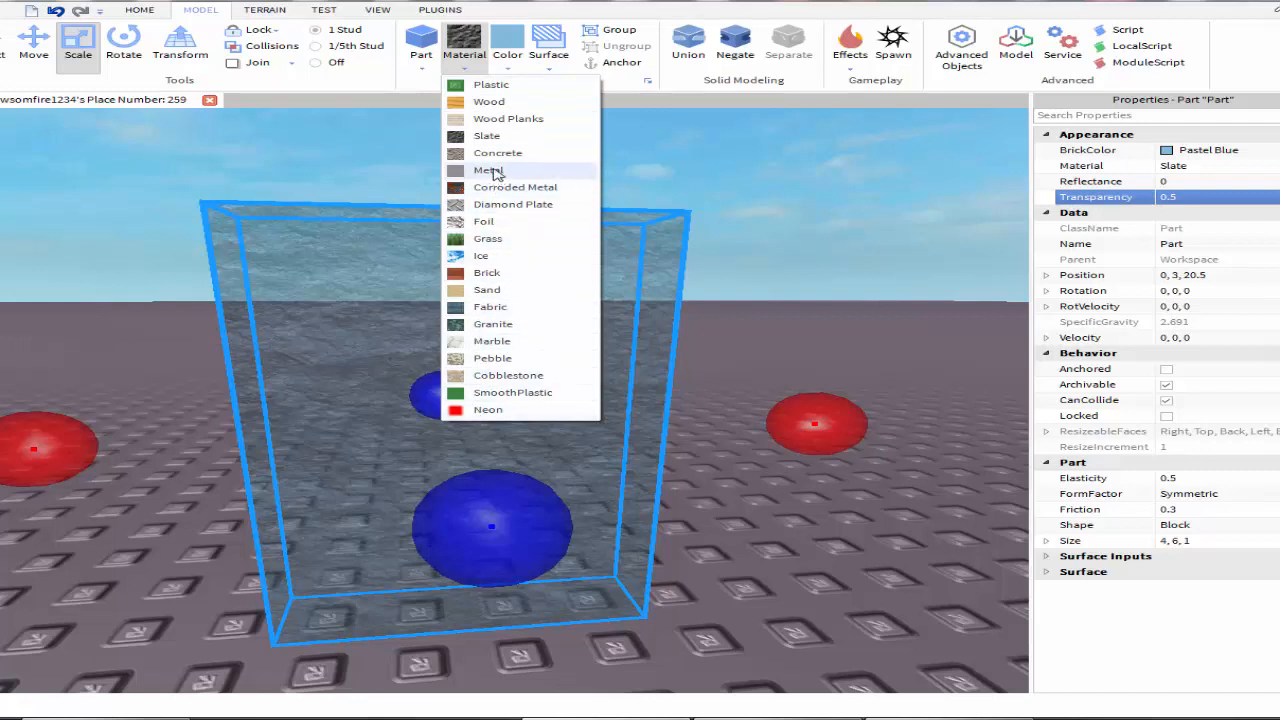
left_click(491, 85)
left_click(836, 513)
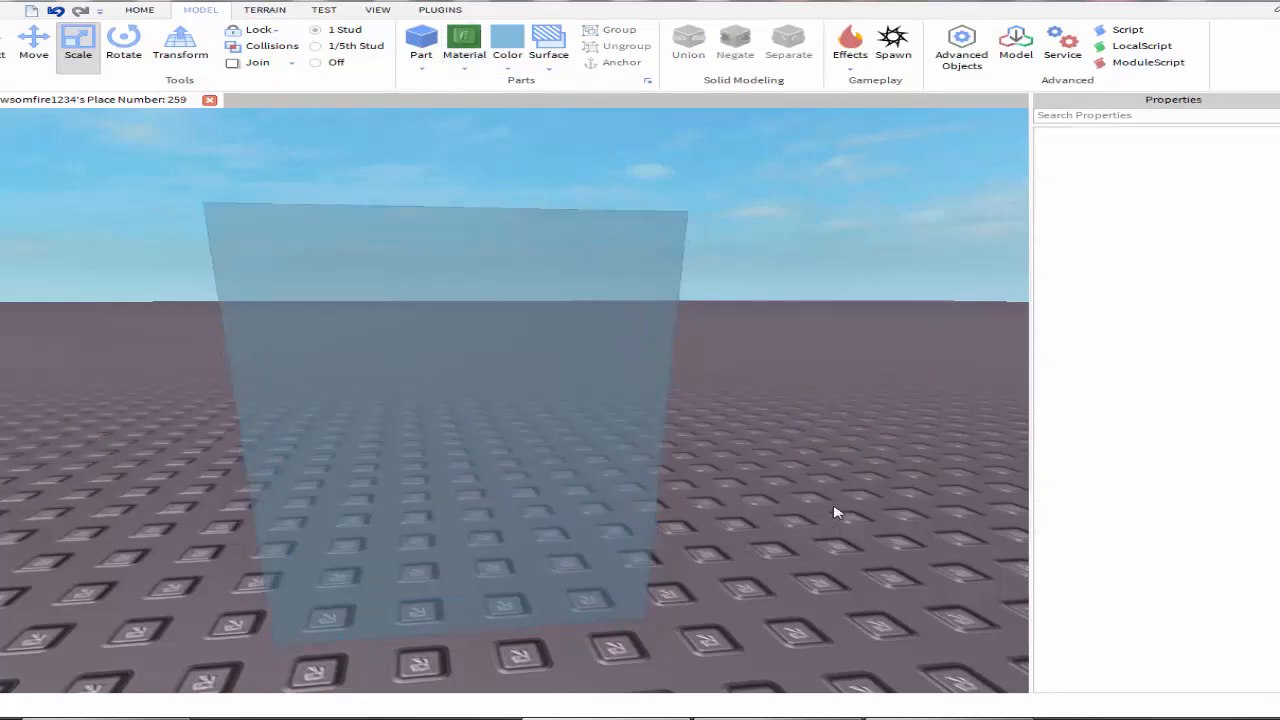
left_click(406, 387)
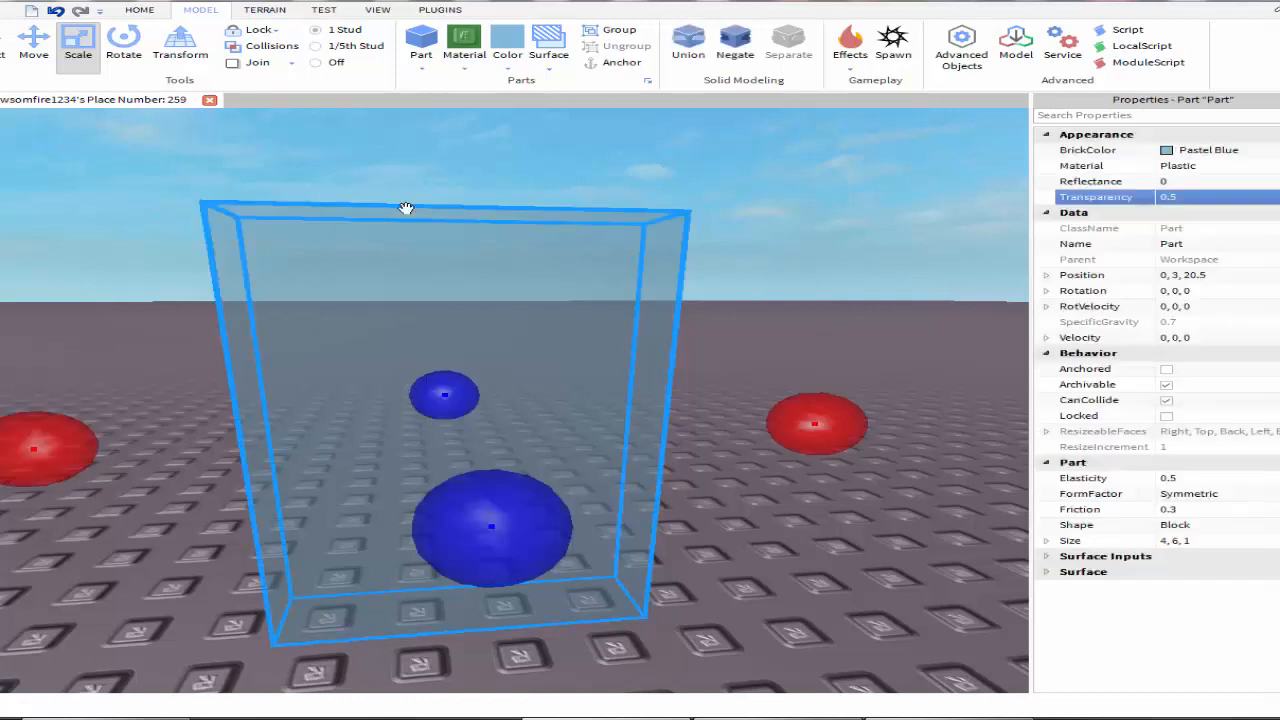
left_click(468, 66)
left_click(478, 86)
left_click(727, 198)
left_click(570, 357)
- Collapse the part's property categories and re-expand Appearance, Data, Behavior and Part to review their contents
left_click(1052, 462)
left_click(1049, 354)
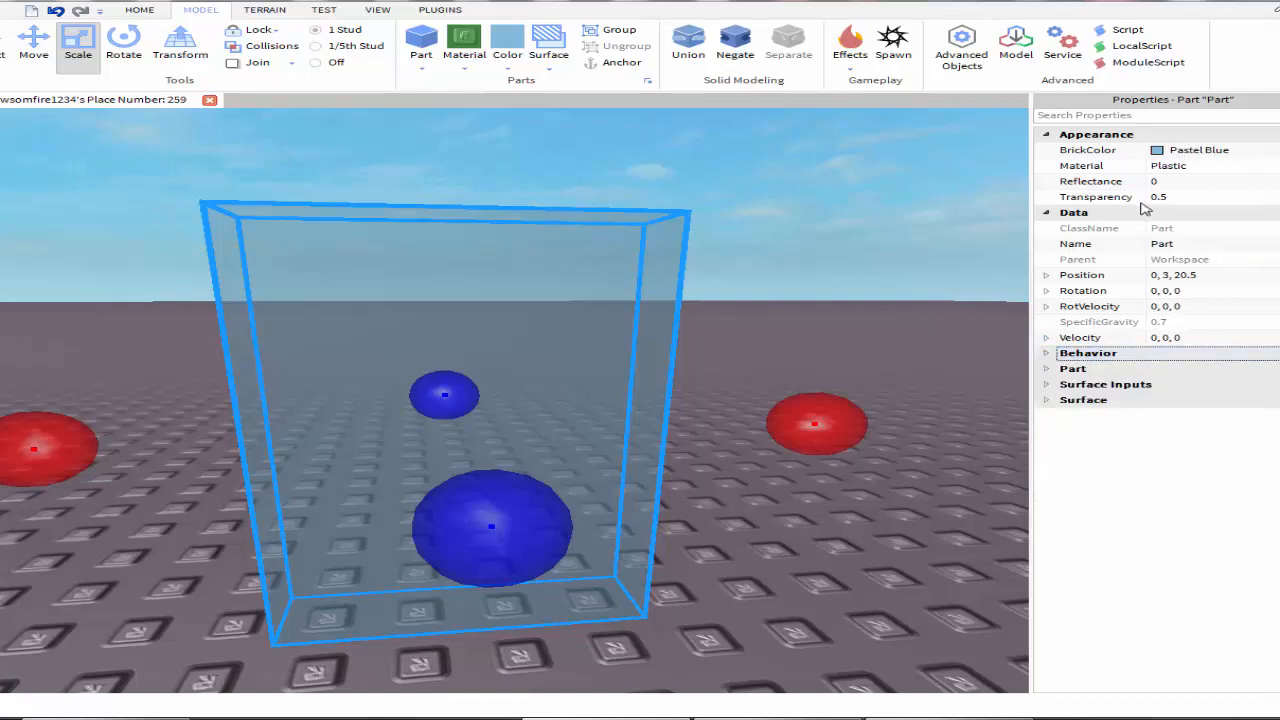
left_click(1052, 214)
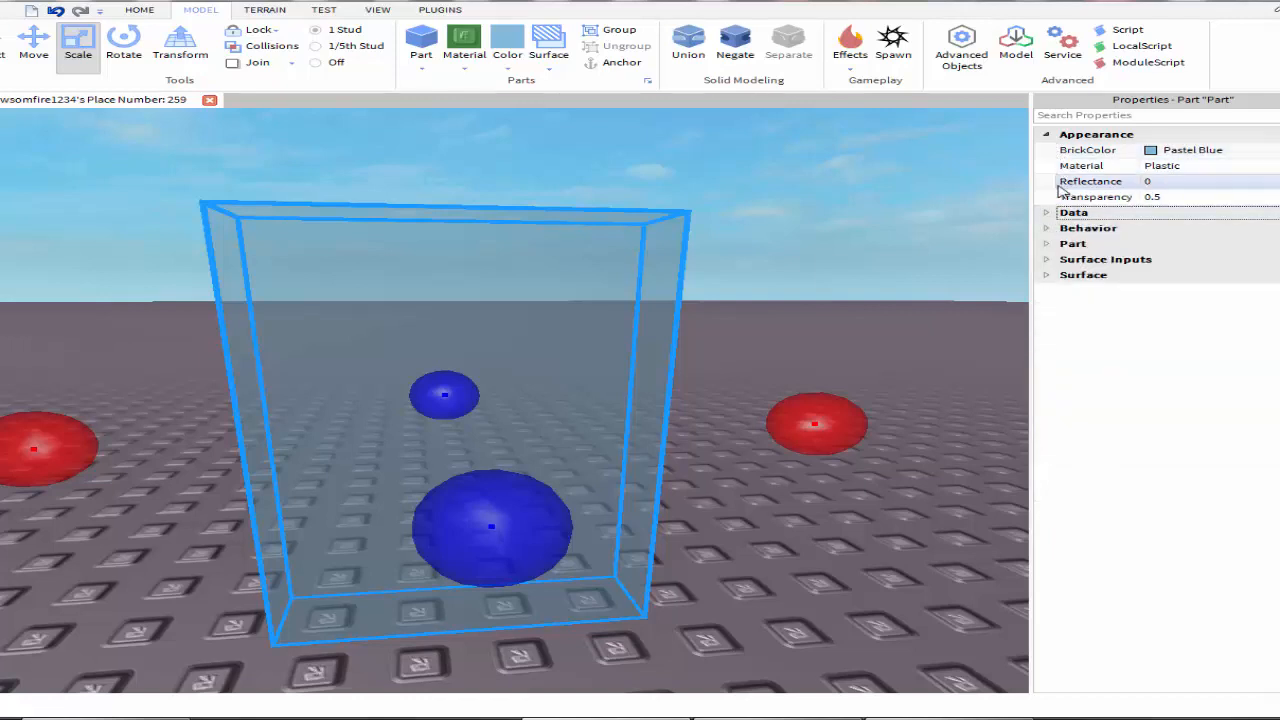
left_click(1047, 134)
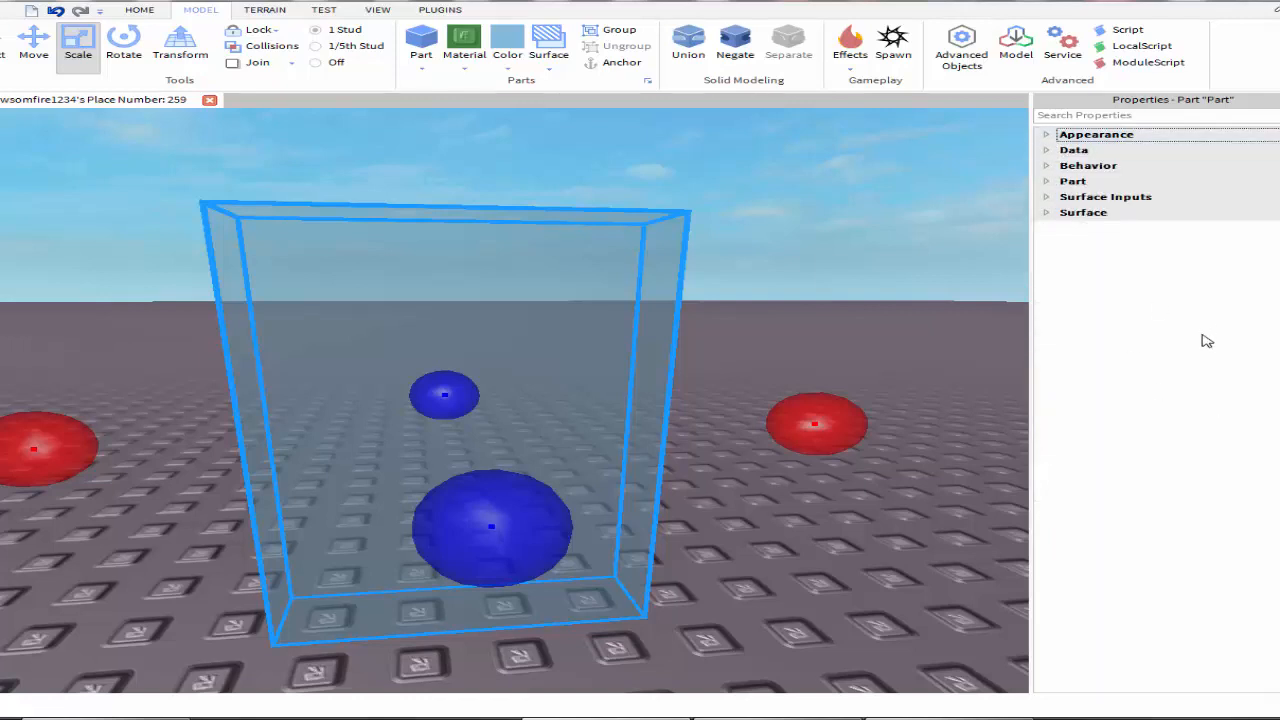
left_click(1047, 136)
left_click(1047, 213)
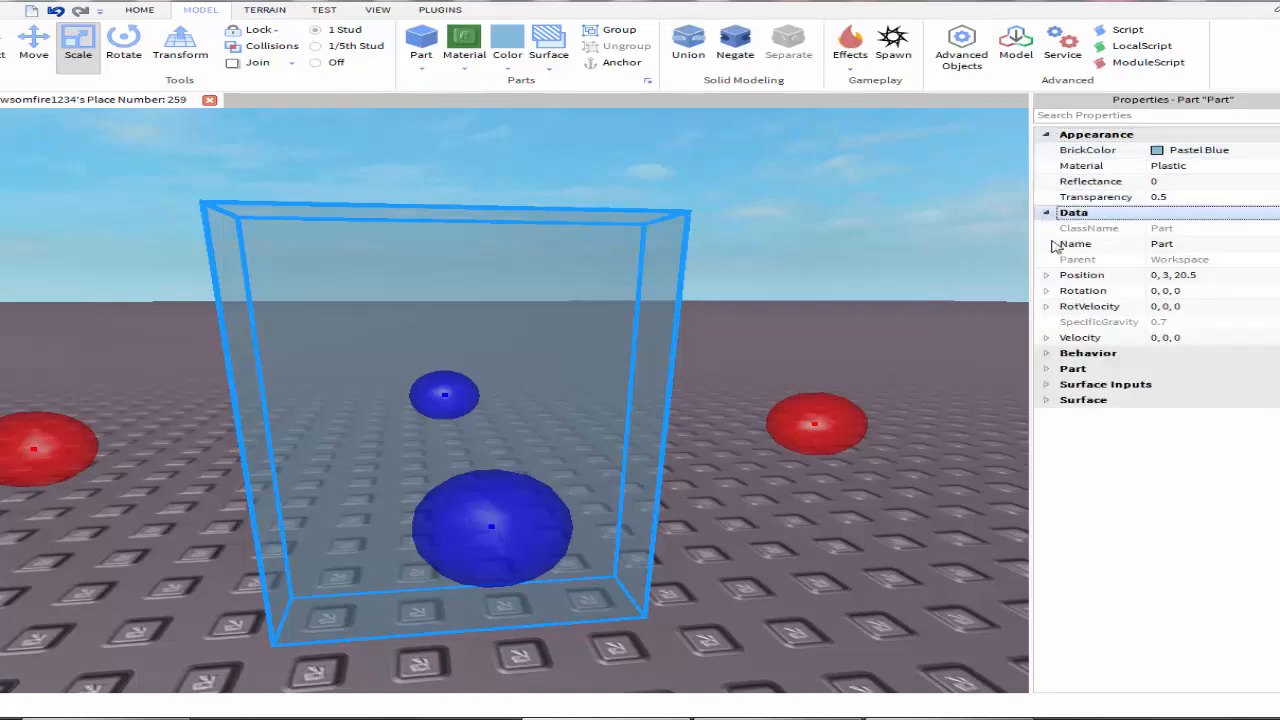
left_click(1047, 353)
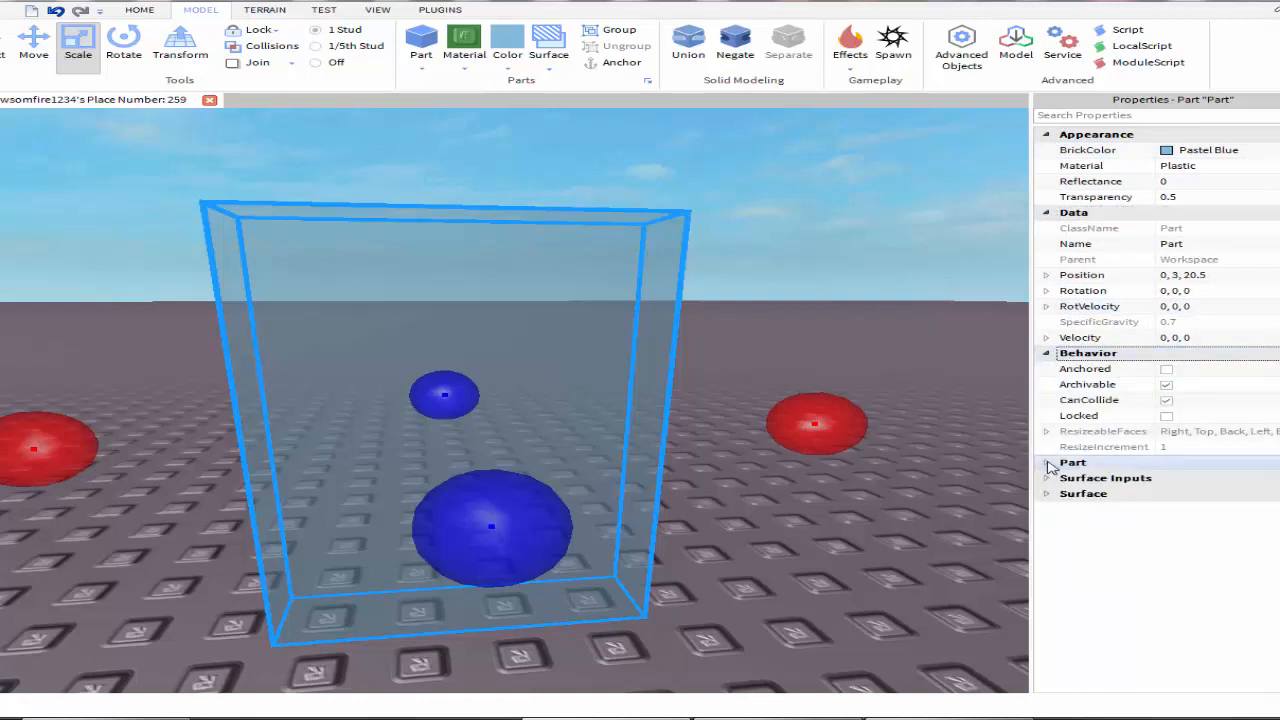
left_click(1047, 462)
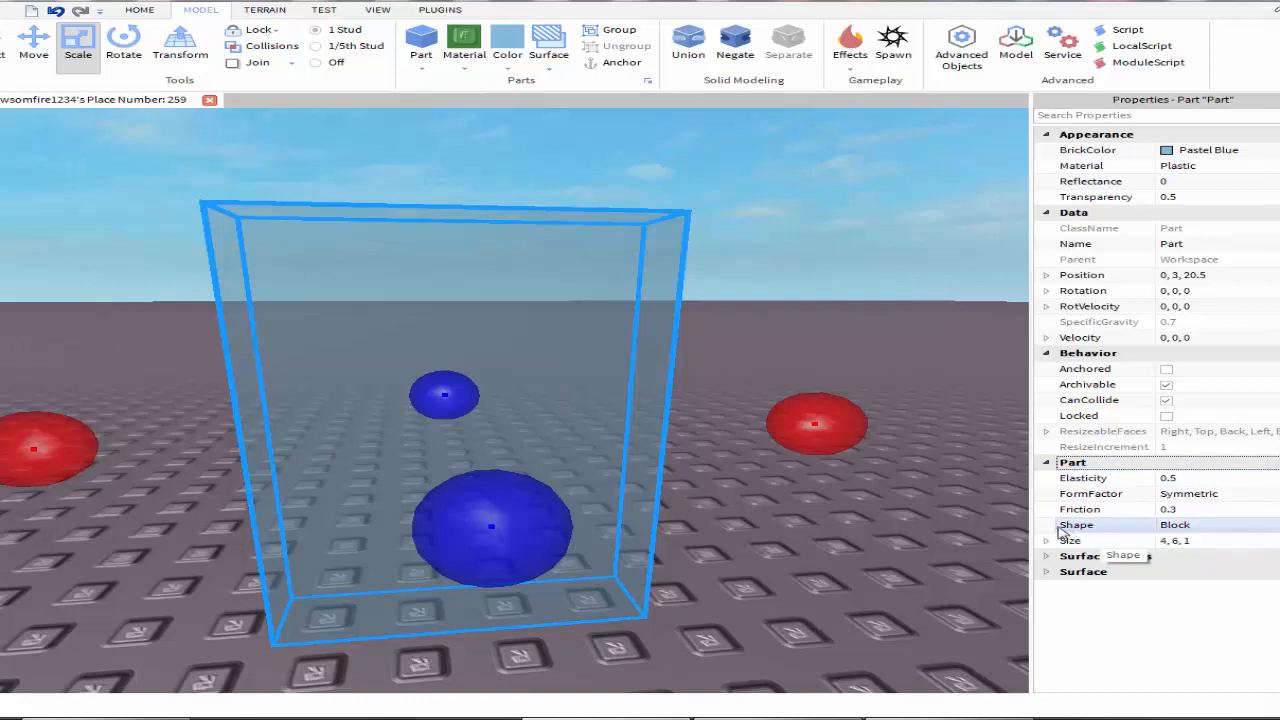
- Review the part's Shape options and set its FormFactor to Custom
left_click(1184, 527)
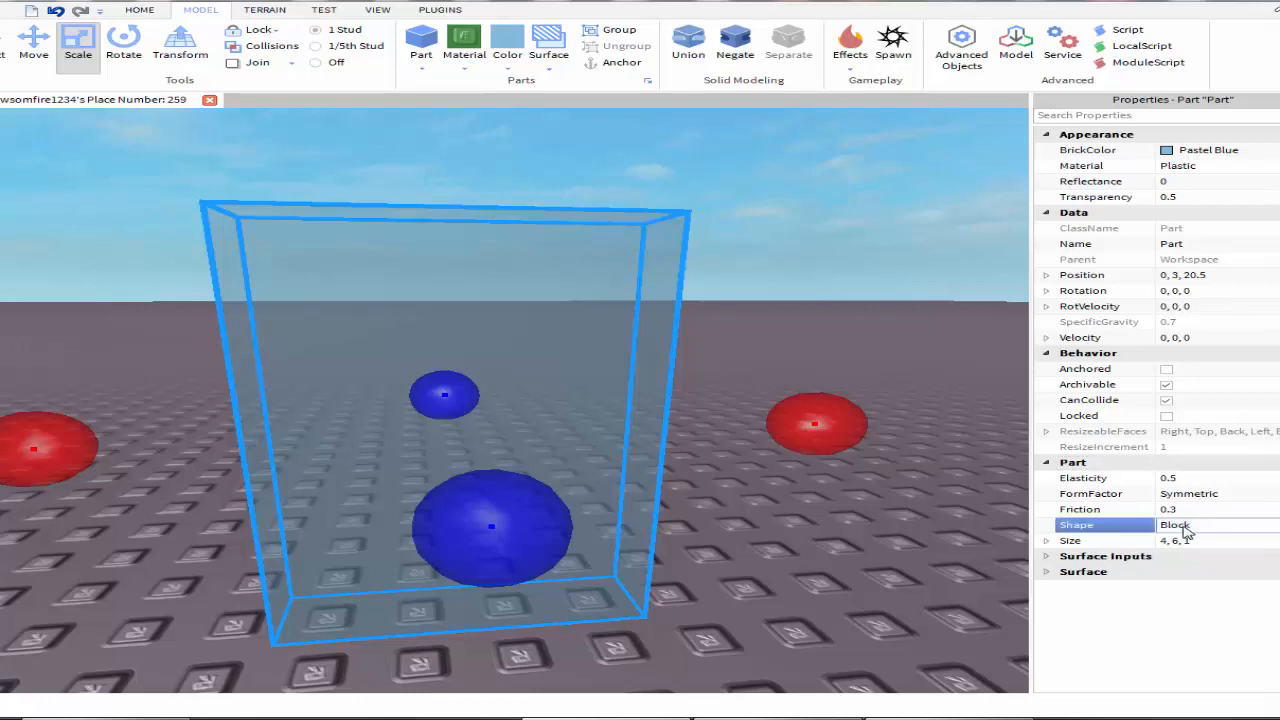
left_click(1186, 527)
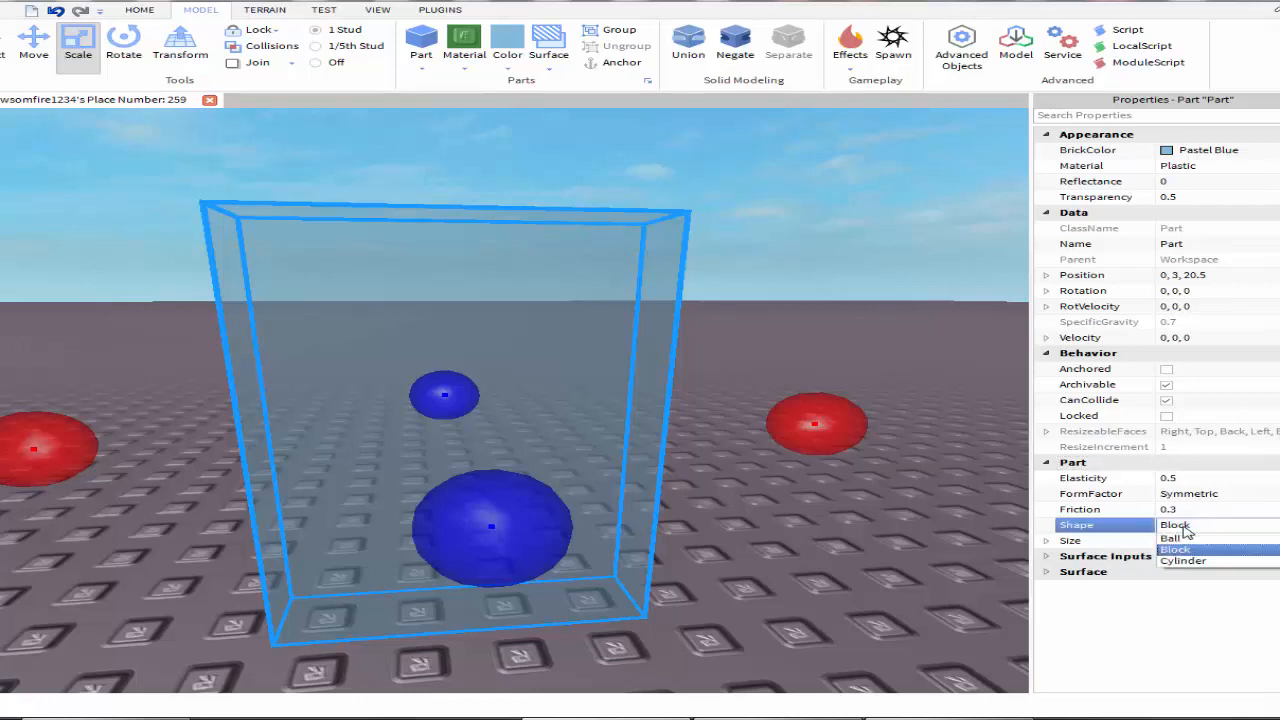
left_click(1182, 527)
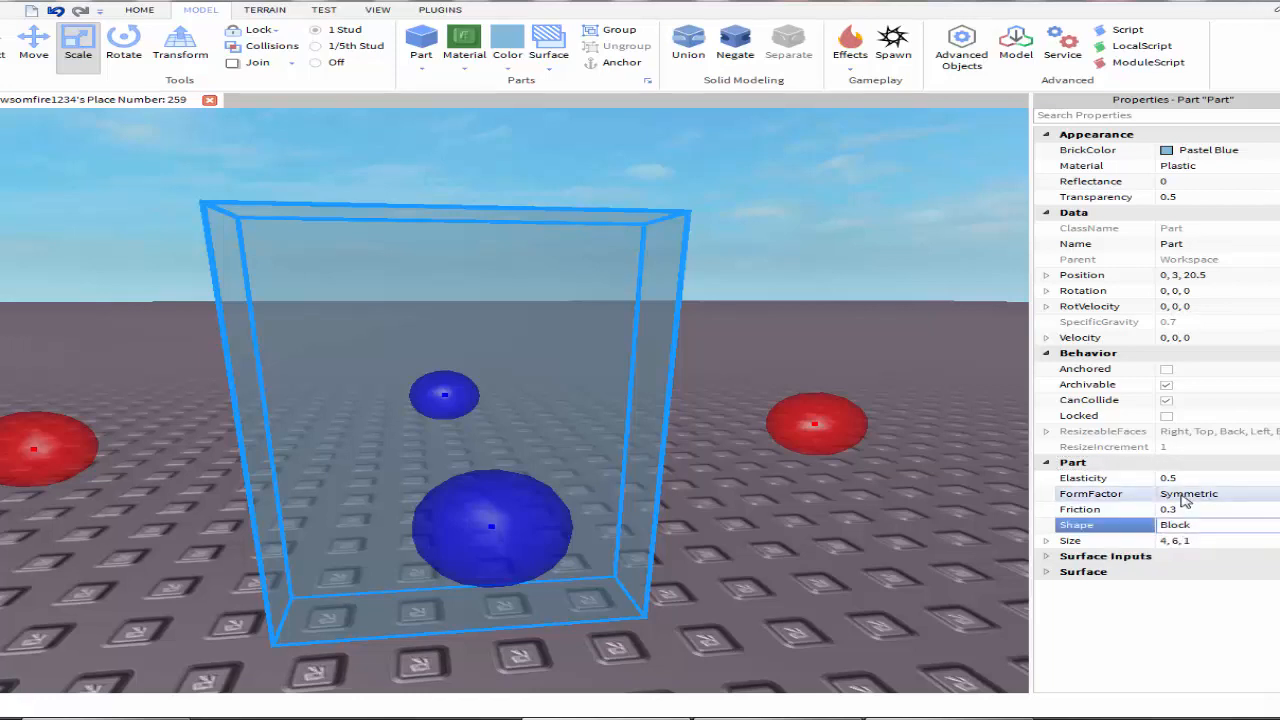
left_click(1184, 501)
left_click(1184, 501)
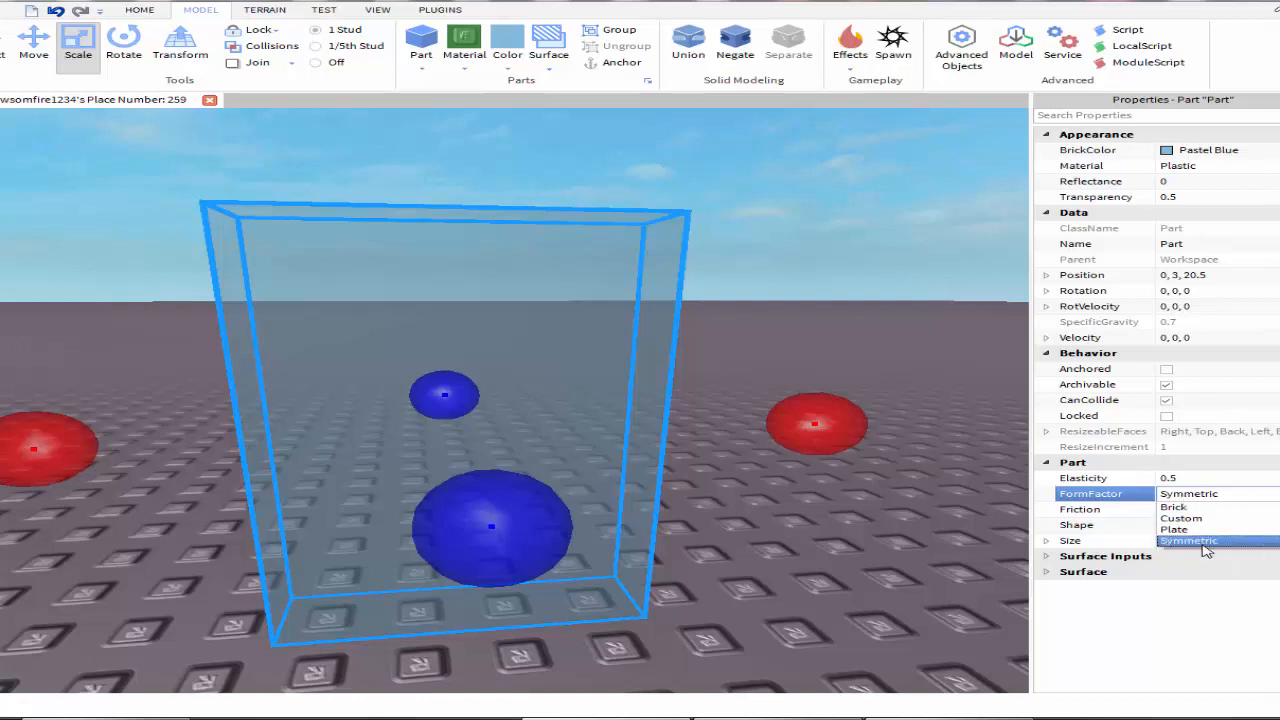
left_click(1206, 519)
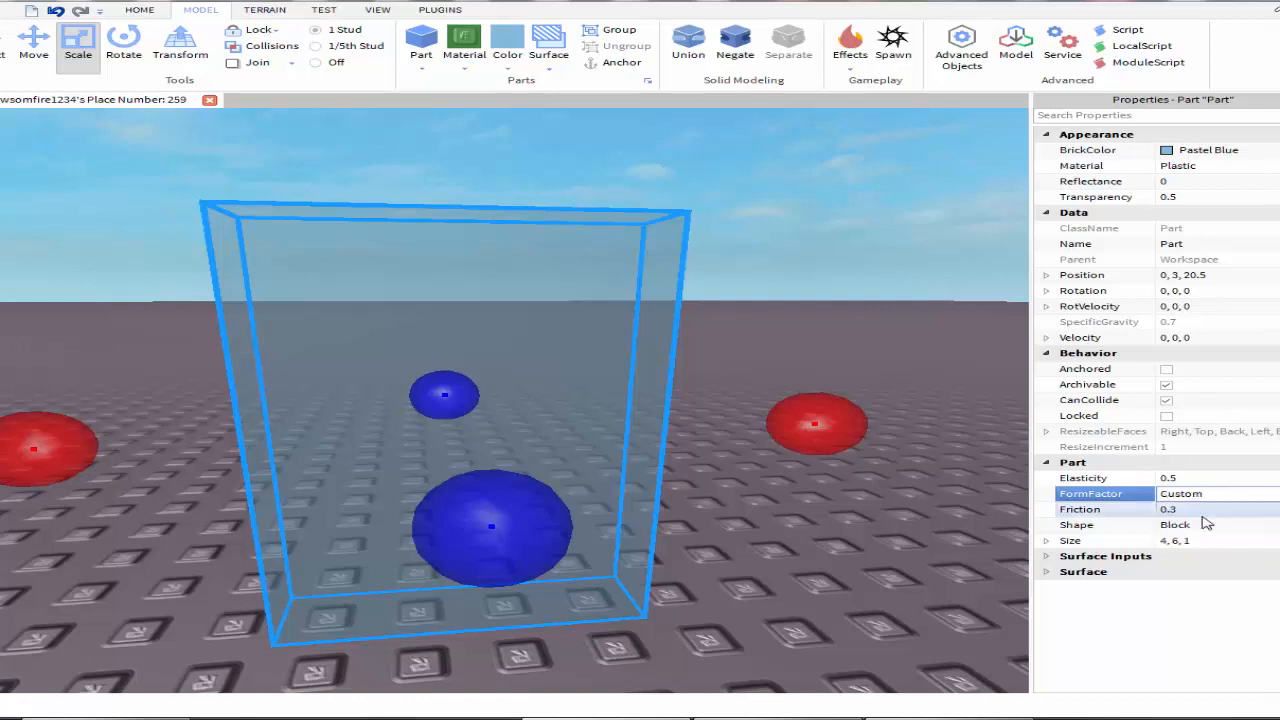
- Scale the part's depth down to a thin pane of size 4, 6, 0.2 and deselect it
left_click(717, 565)
left_click(595, 568)
right_click_drag(651, 617, 730, 499)
left_click_drag(653, 482, 520, 474)
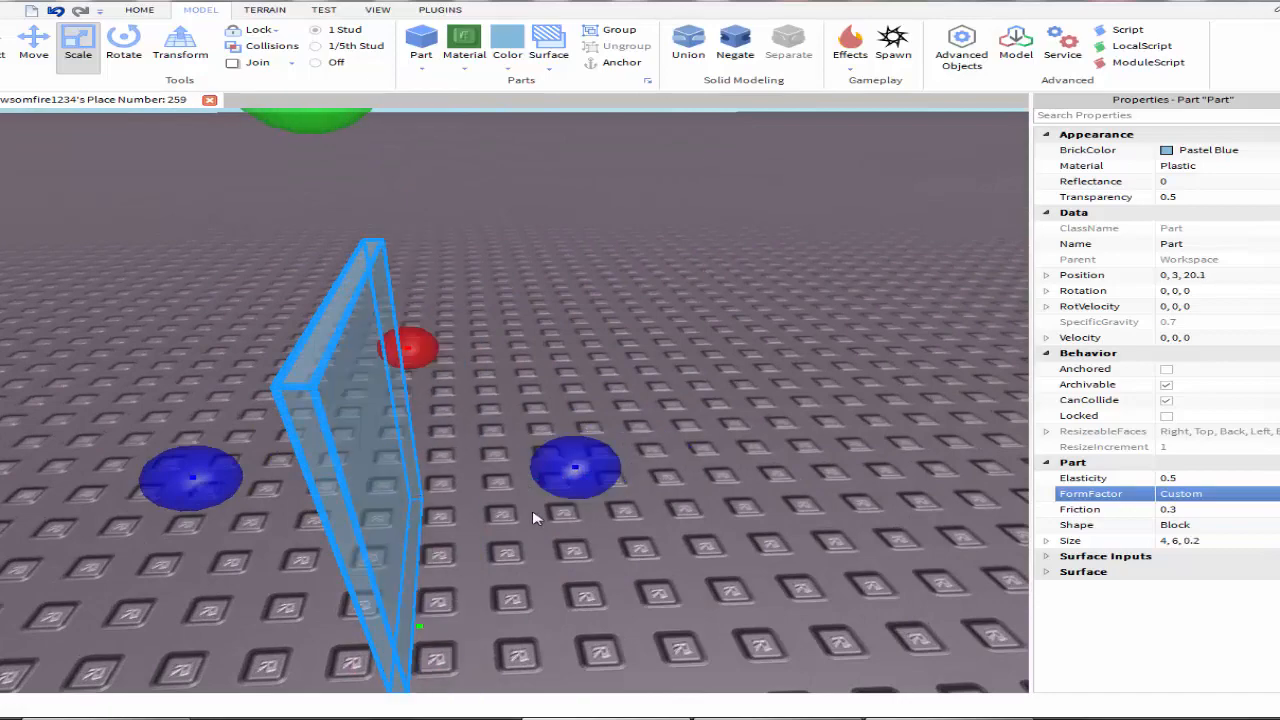
left_click(690, 618)
right_click_drag(679, 615, 677, 615)
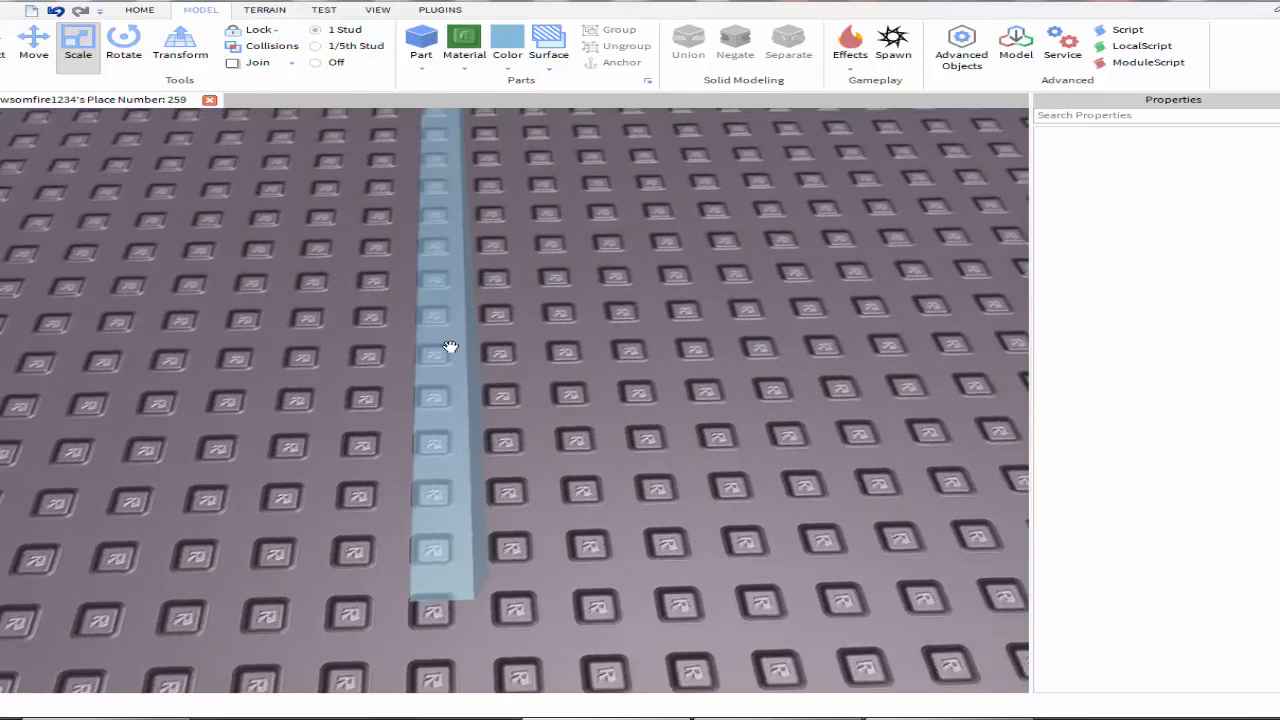
- Set the snapping increment to 1/5 stud, try resizing the thin pane's depth, and deselect it
left_click(424, 267)
left_click(315, 47)
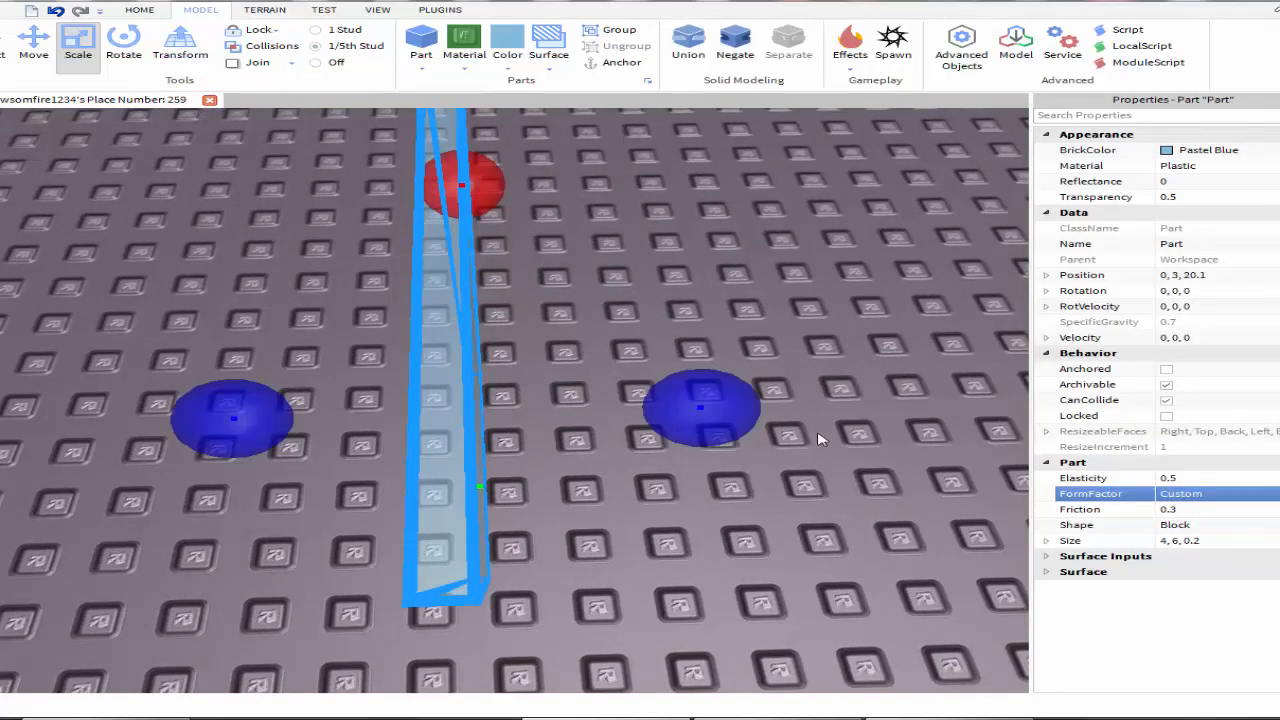
left_click_drag(757, 406, 727, 407)
left_click(749, 506)
right_click_drag(749, 506, 639, 461)
left_click(179, 425)
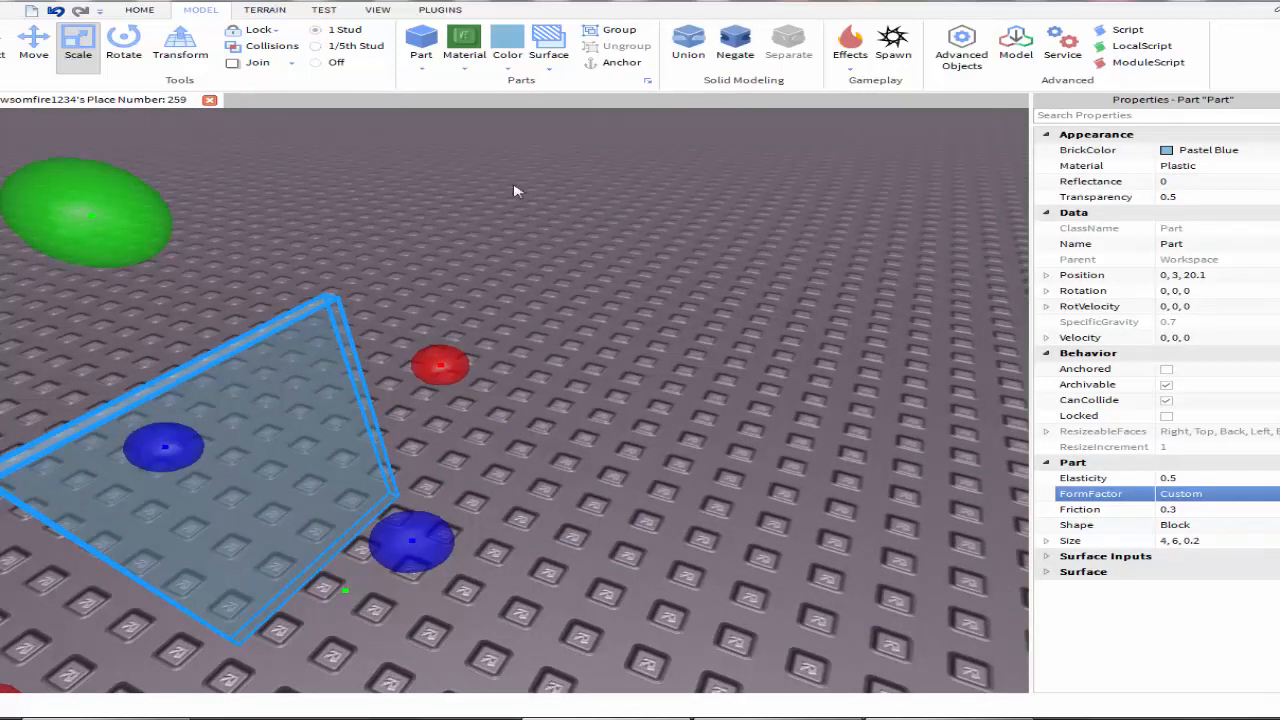
left_click(609, 491)
right_click_drag(609, 491, 569, 466)
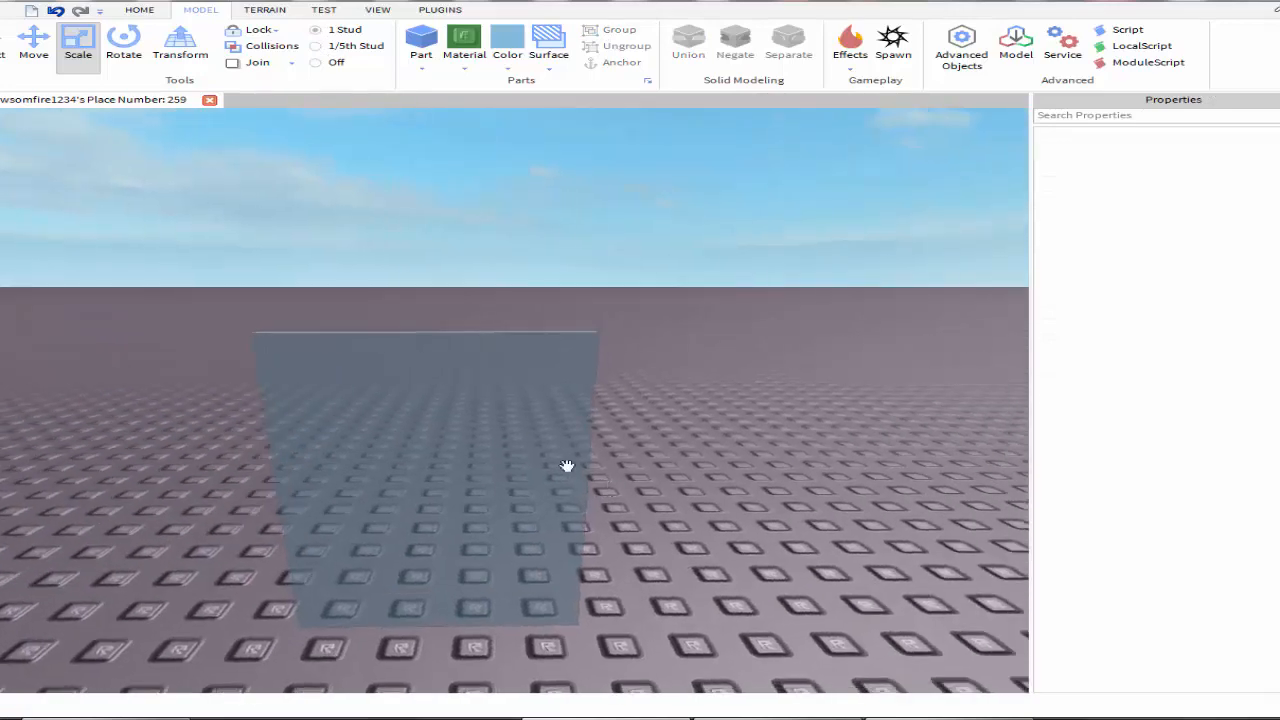
left_click(569, 466)
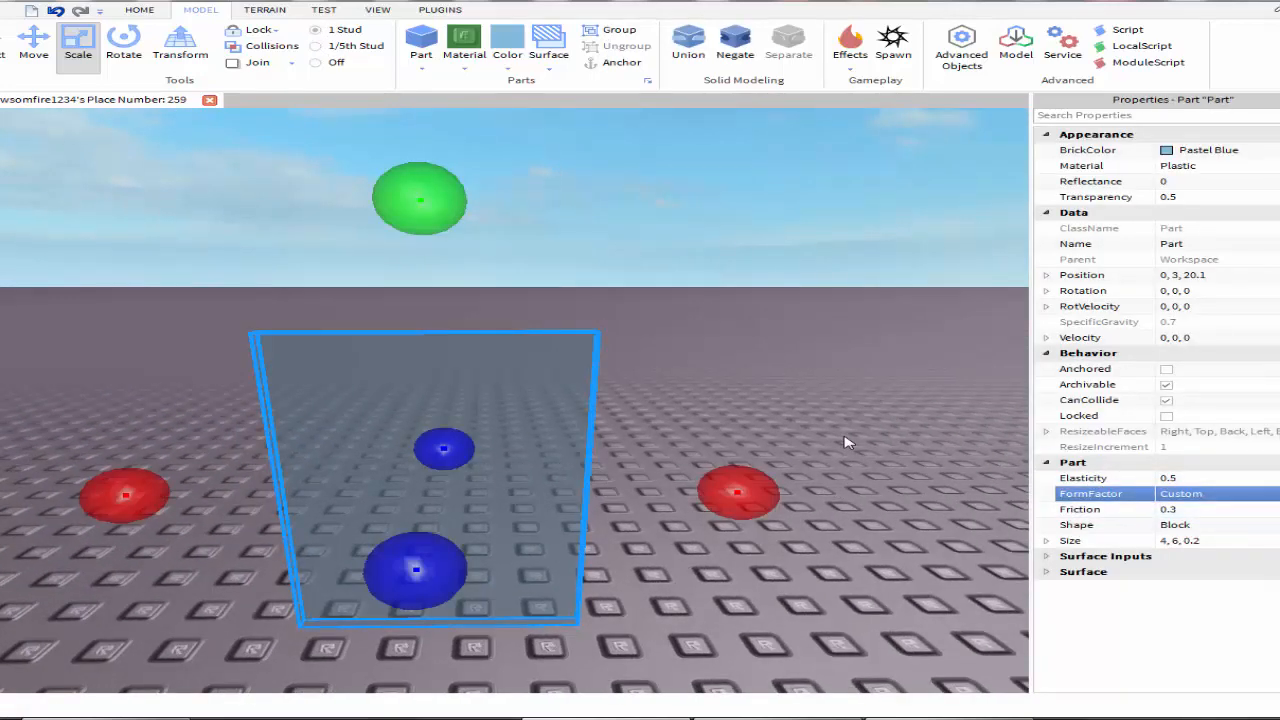
left_click(914, 395)
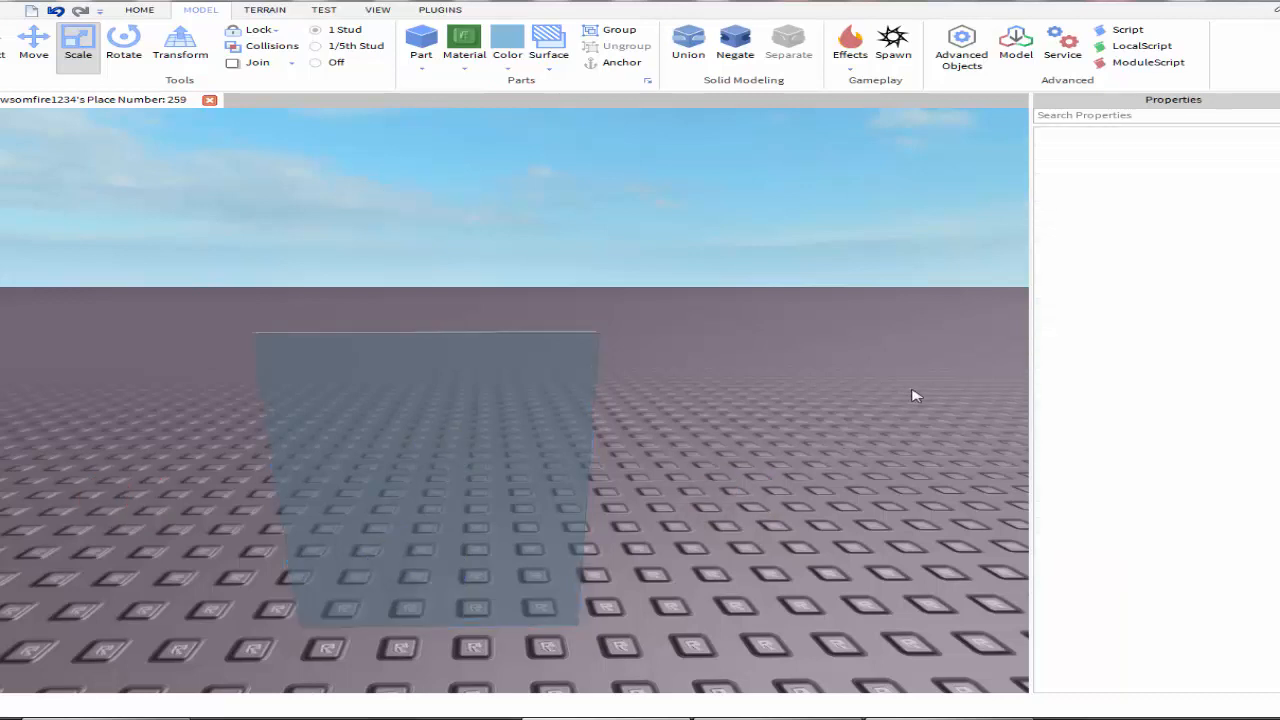
left_click(99, 52)
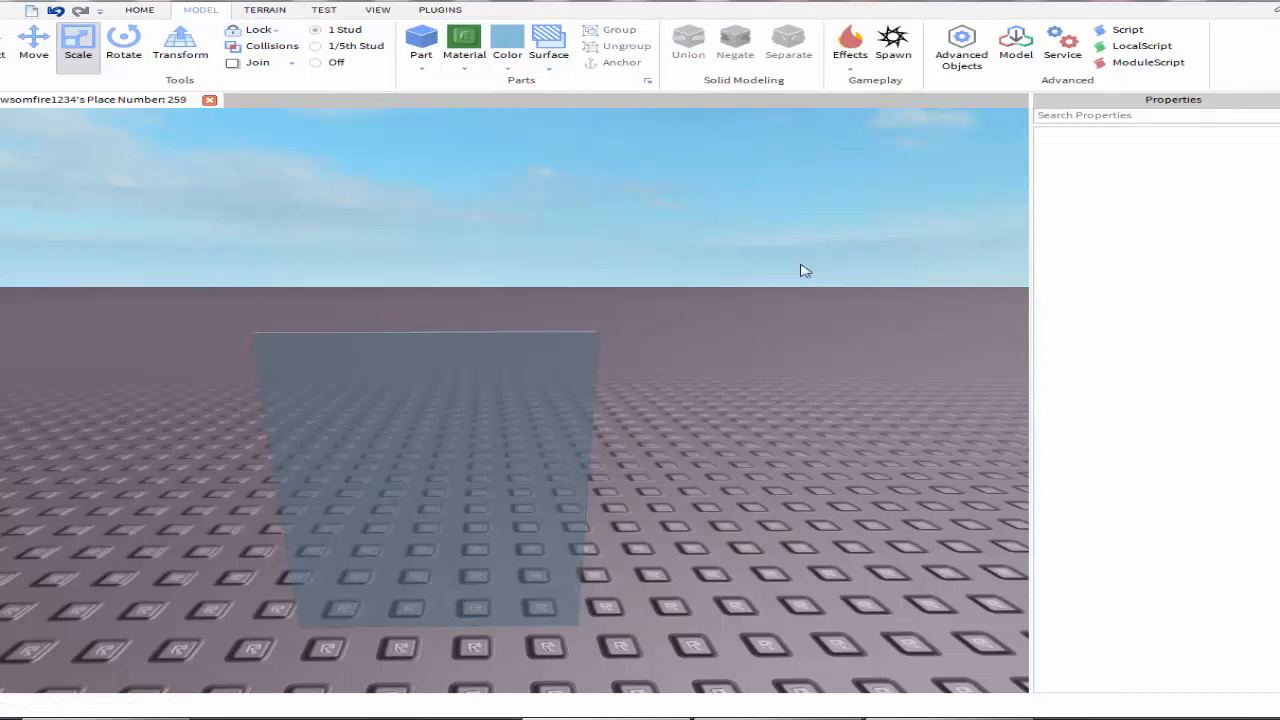
- Add a Fire effect to the glass pane and deselect the pane
right_click_drag(805, 271, 795, 292)
left_click(580, 334)
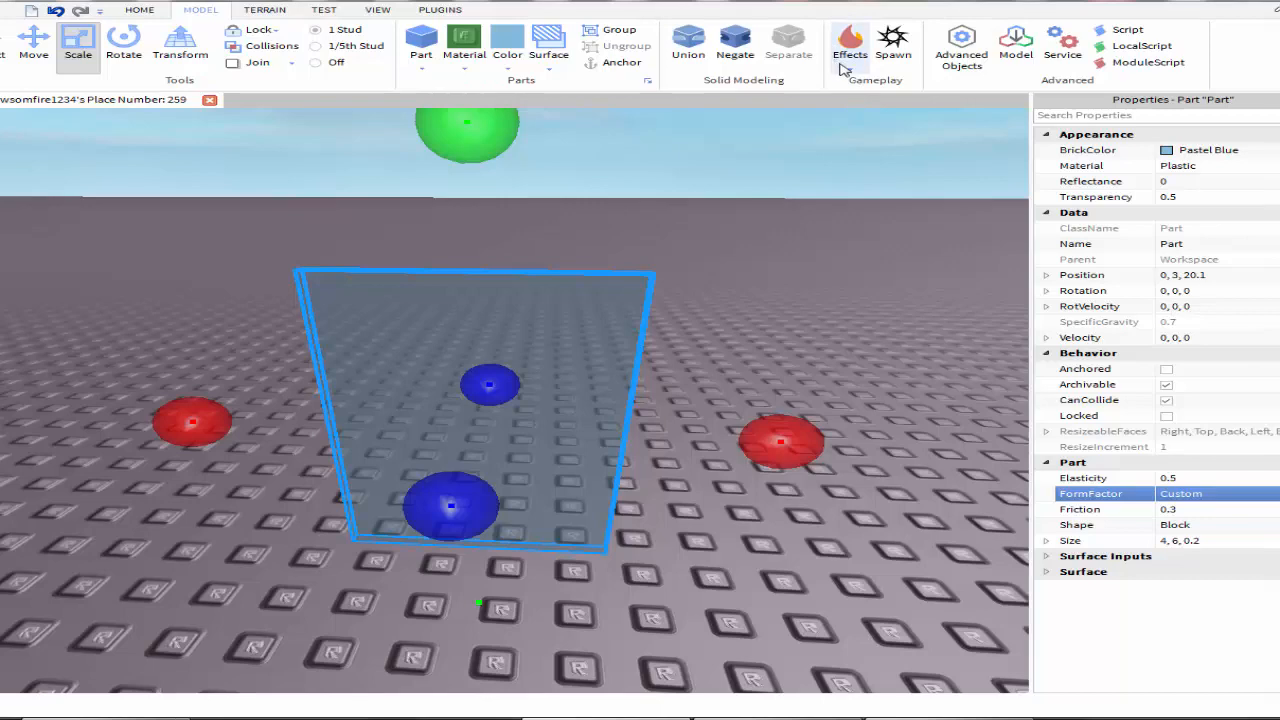
left_click(845, 70)
left_click(872, 106)
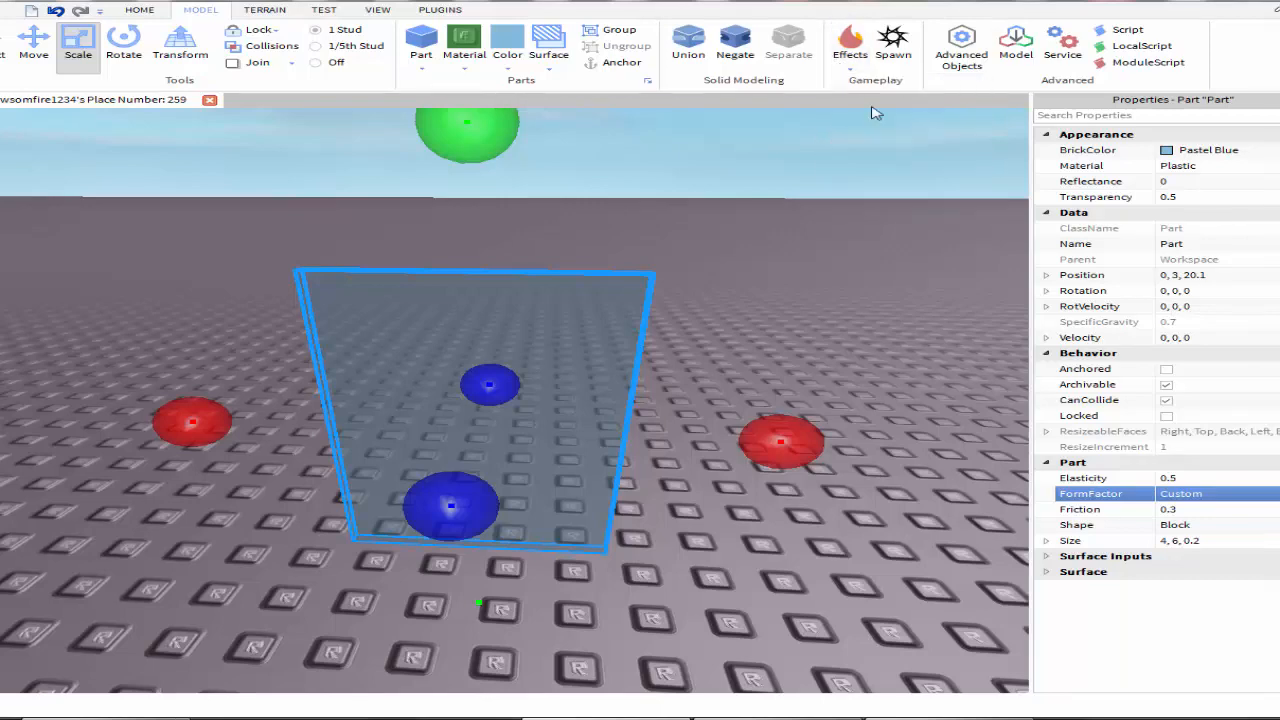
left_click(789, 308)
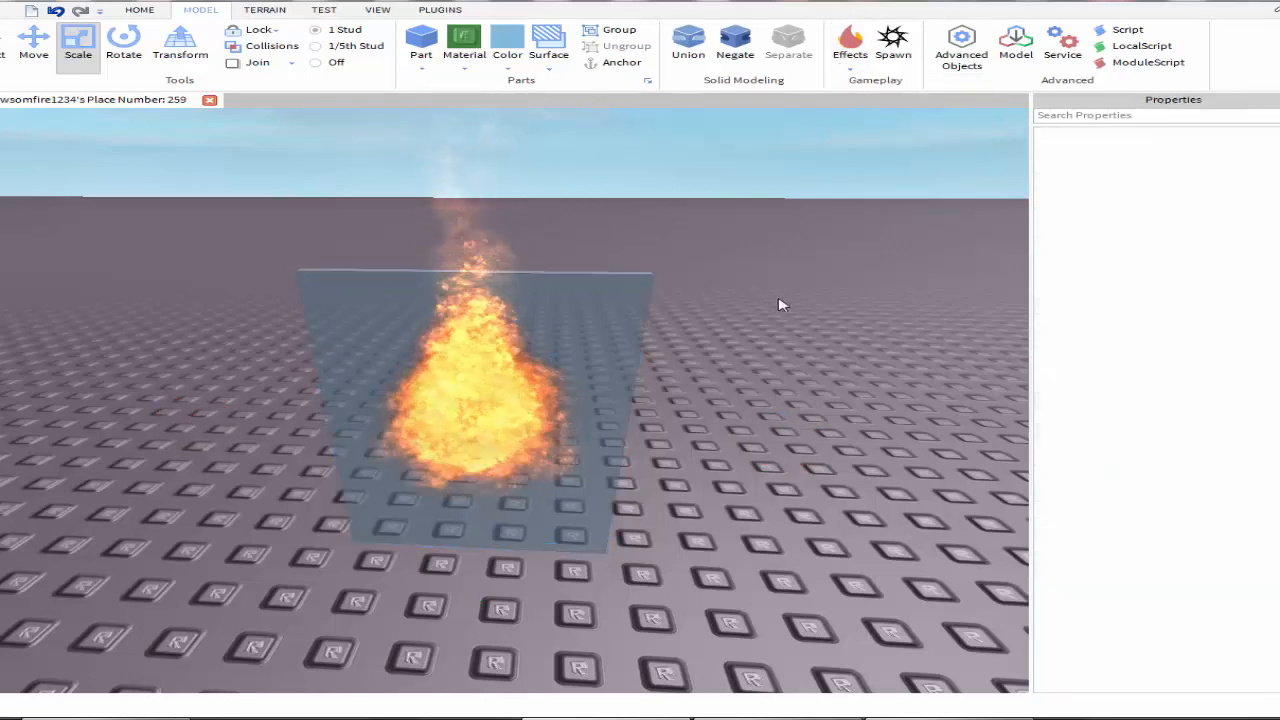
- Show the Explorer, find the Fire effect inside the Part, and try deleting it
left_click(378, 10)
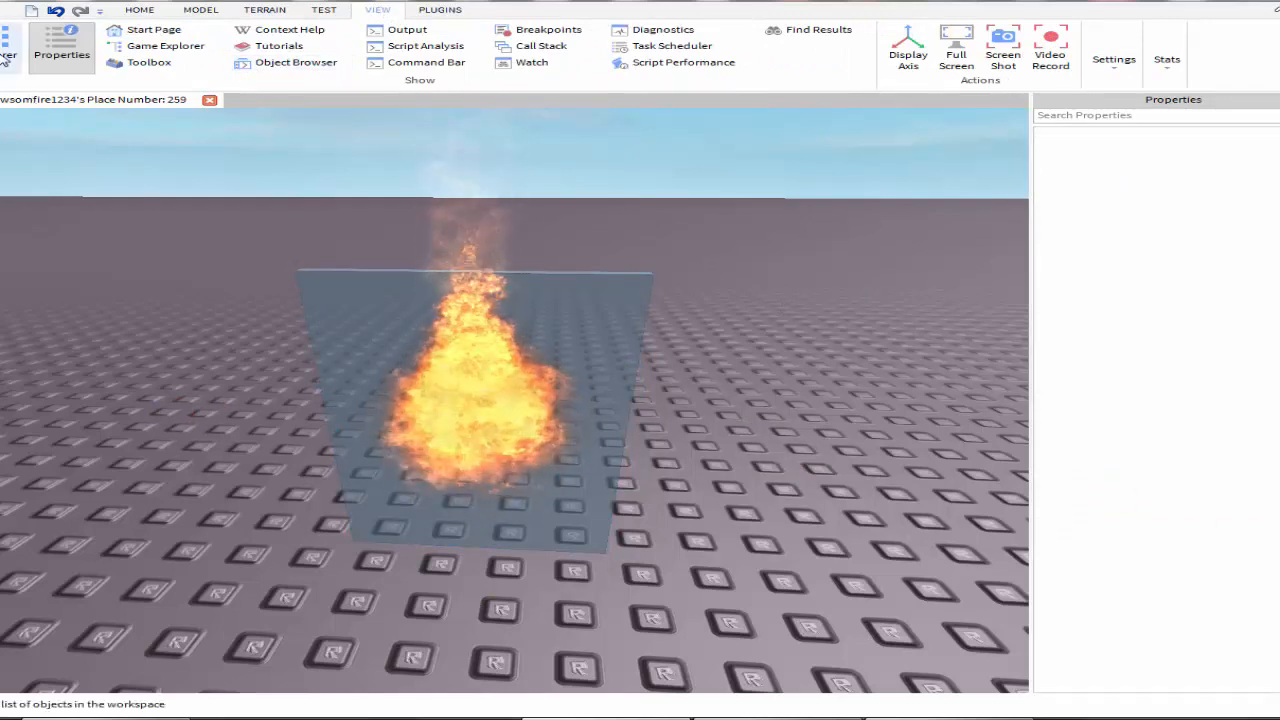
left_click(5, 55)
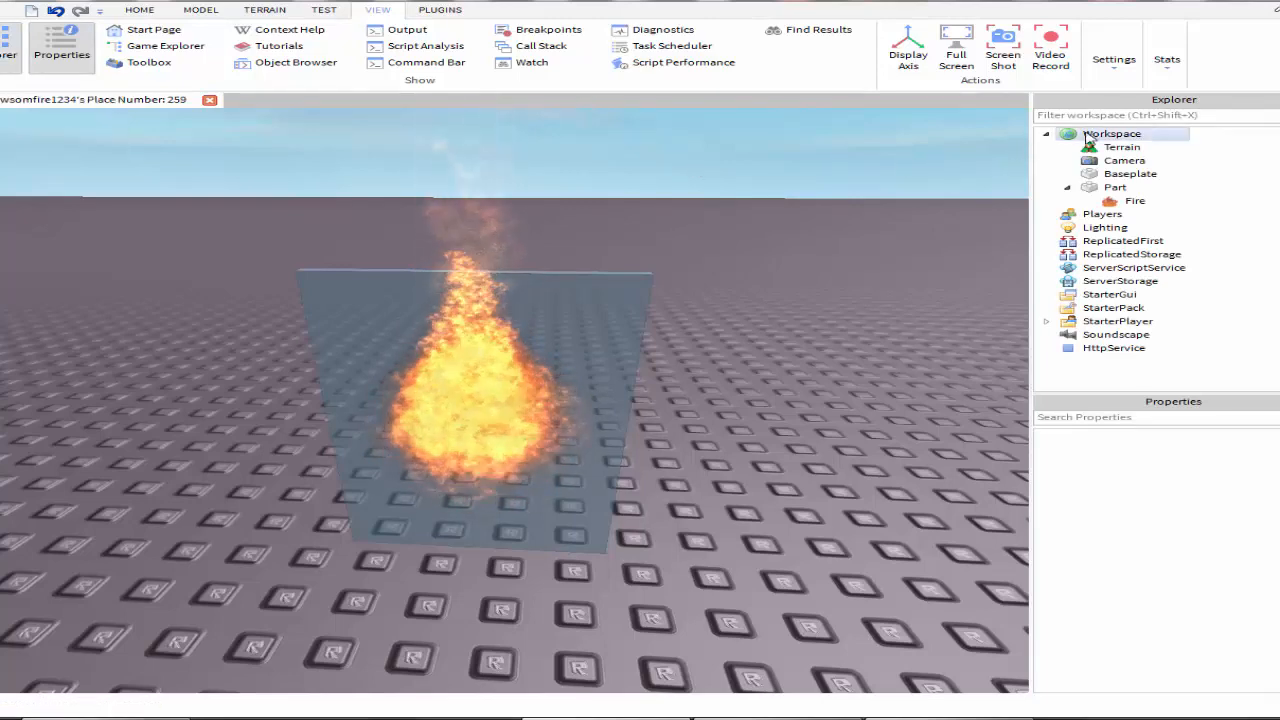
left_click(1112, 188)
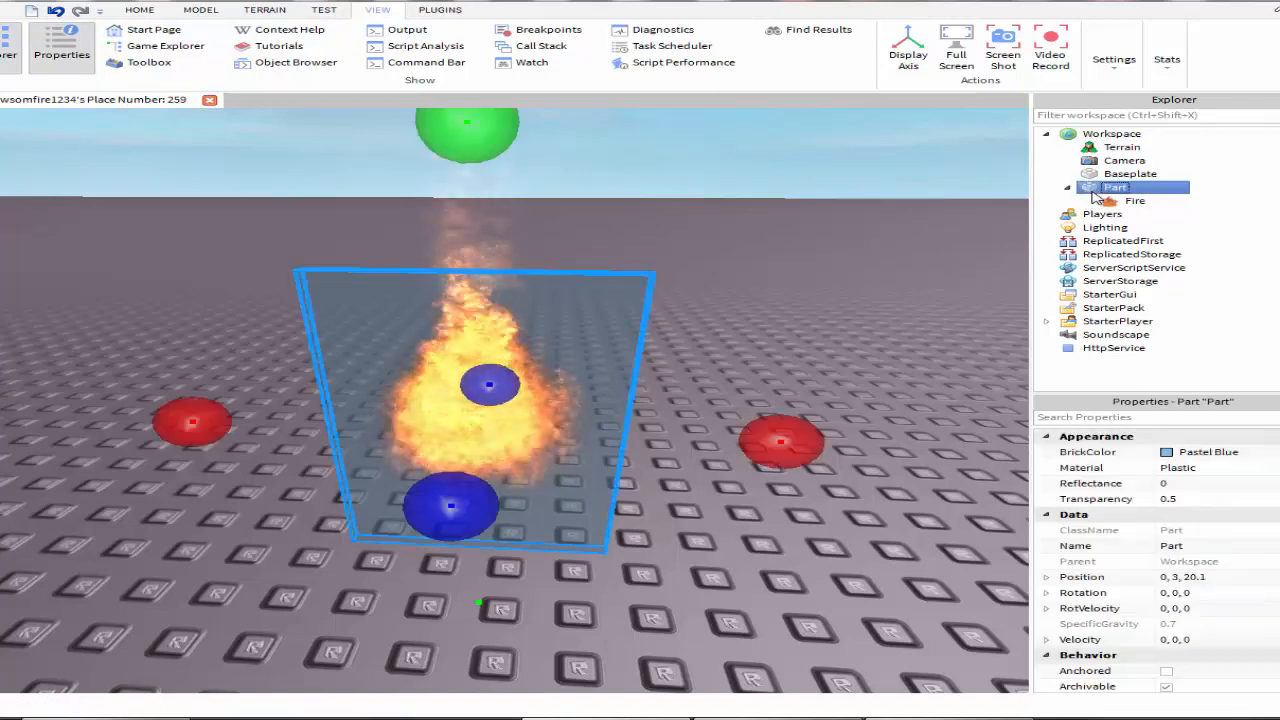
left_click(1112, 202)
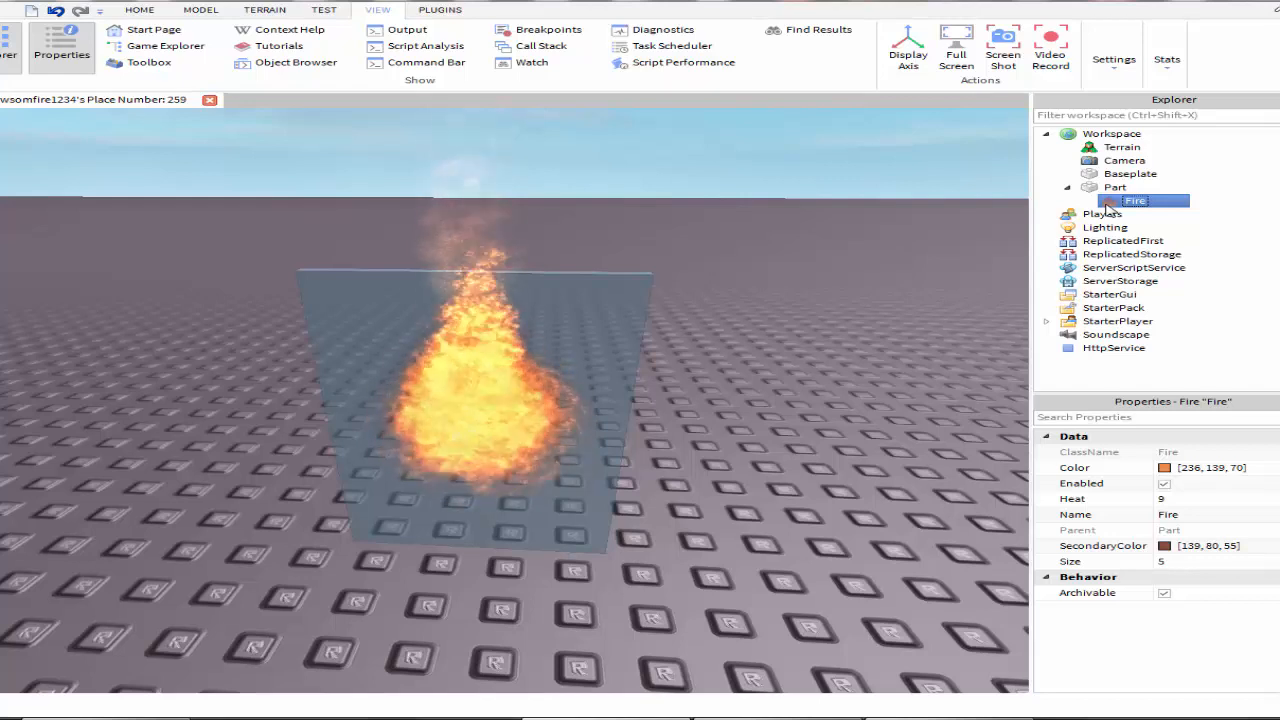
key("Delete")
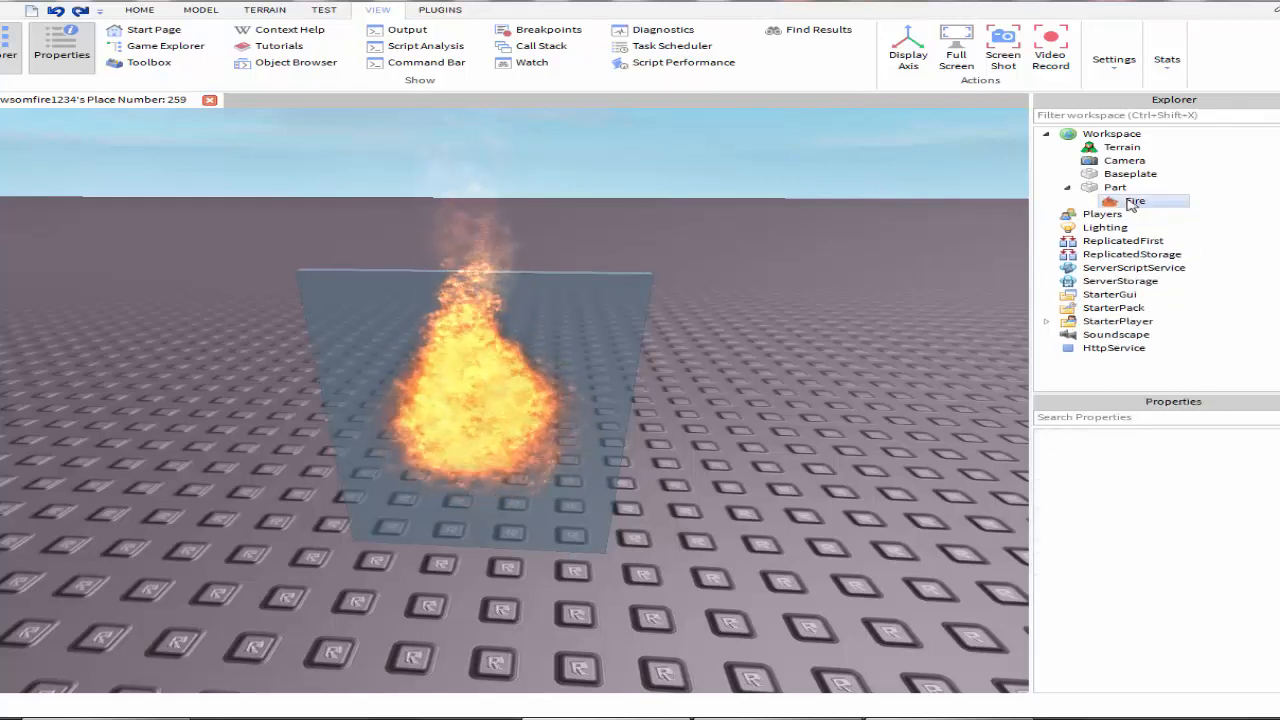
- Set the Heat of the pane's Fire effect to 20
left_click(1133, 201)
left_click(1185, 501)
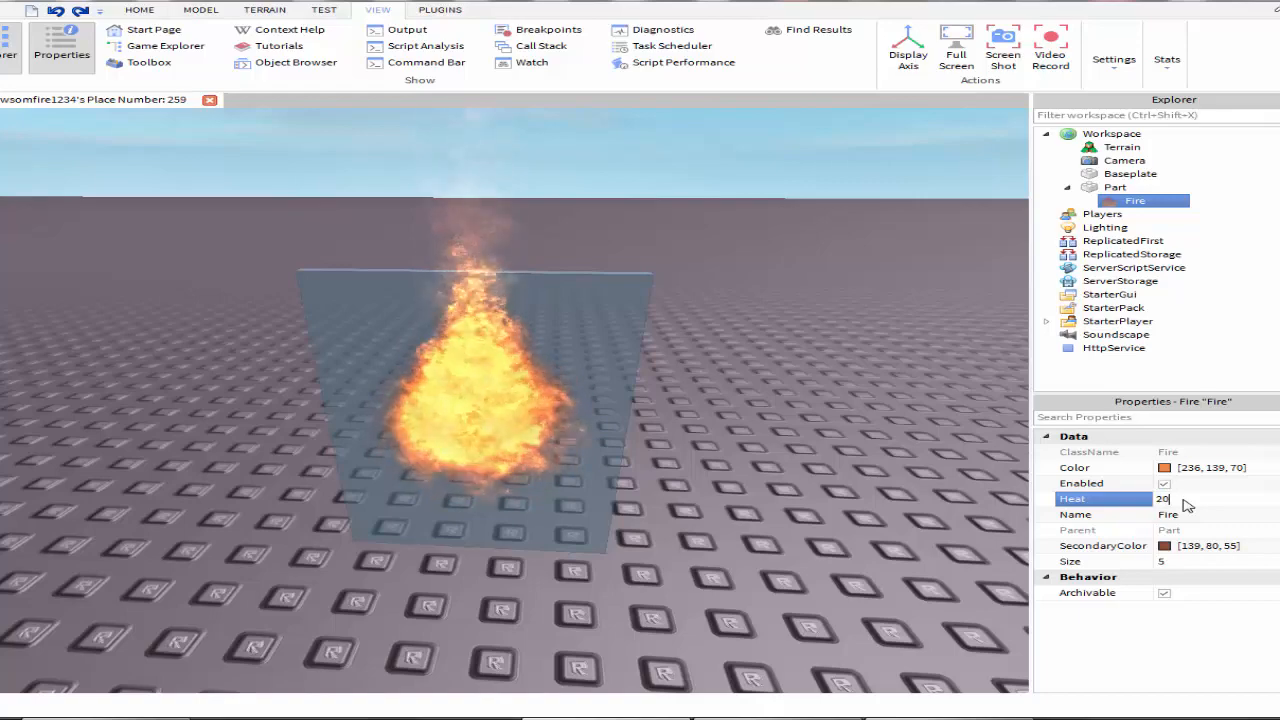
key("Return")
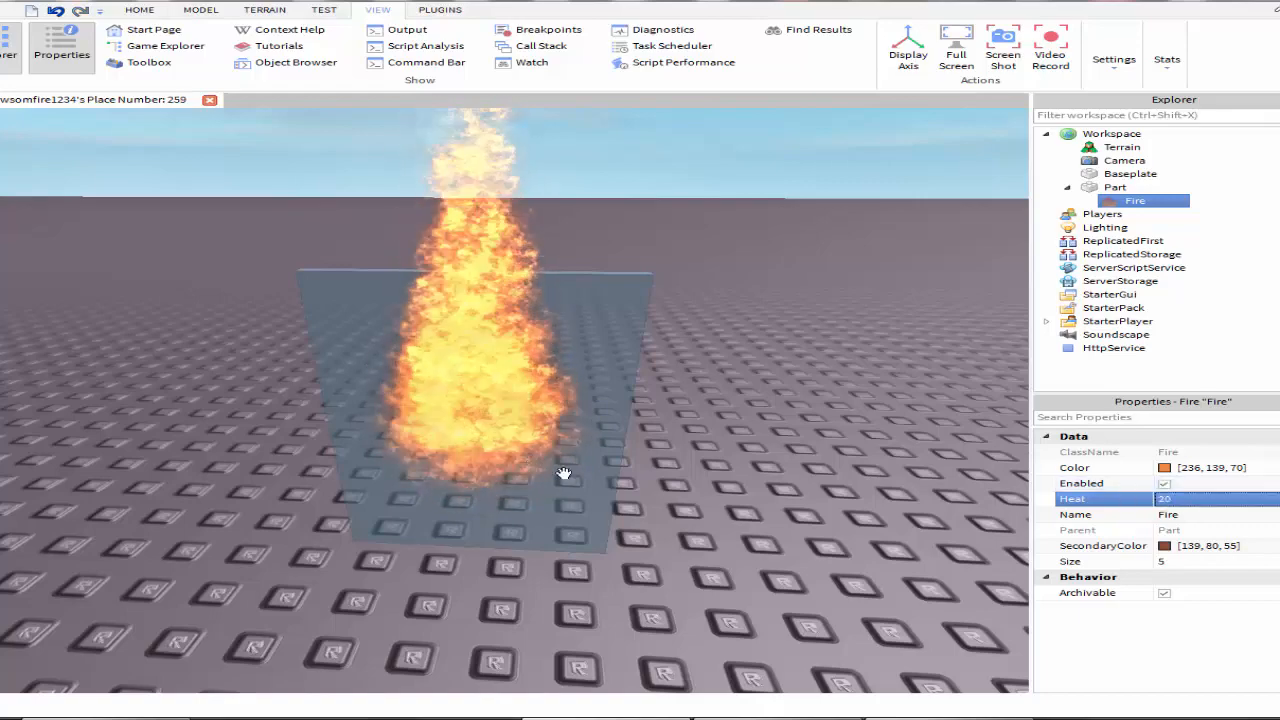
right_click_drag(779, 529, 780, 530)
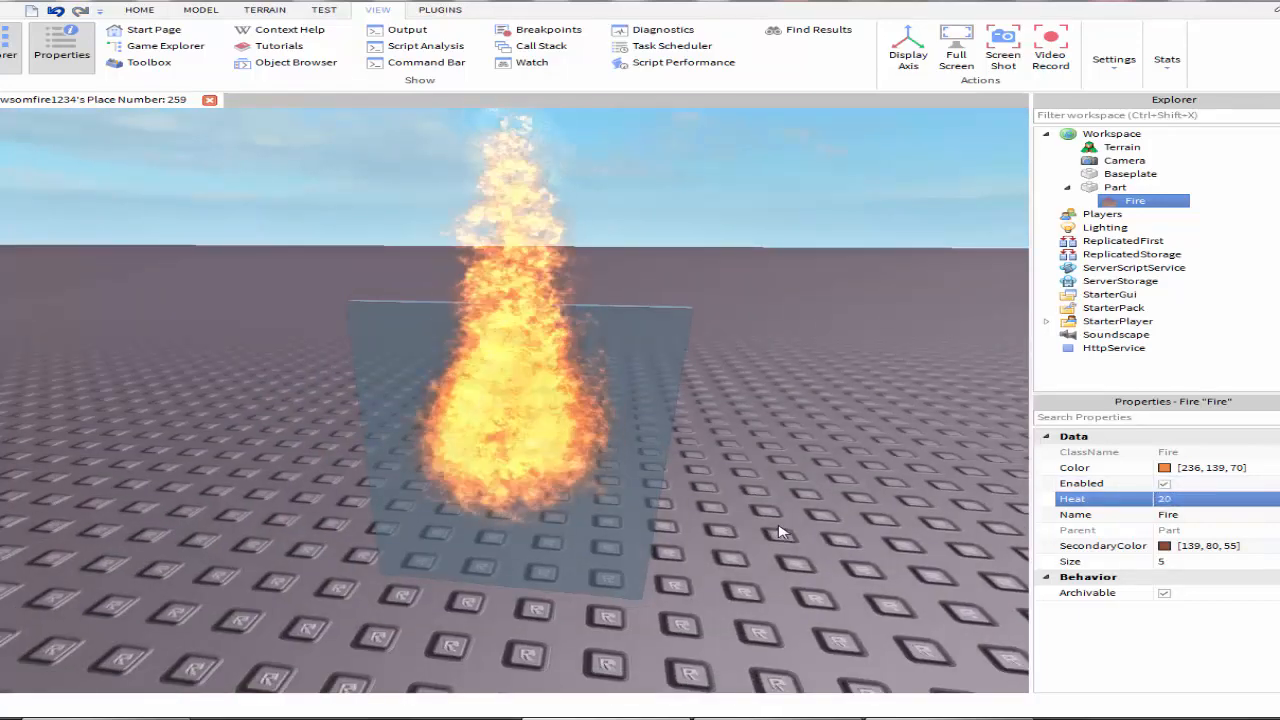
- Set the Size of the pane's Fire effect to 20 and deselect it
left_click(1199, 563)
type("20")
key("Return")
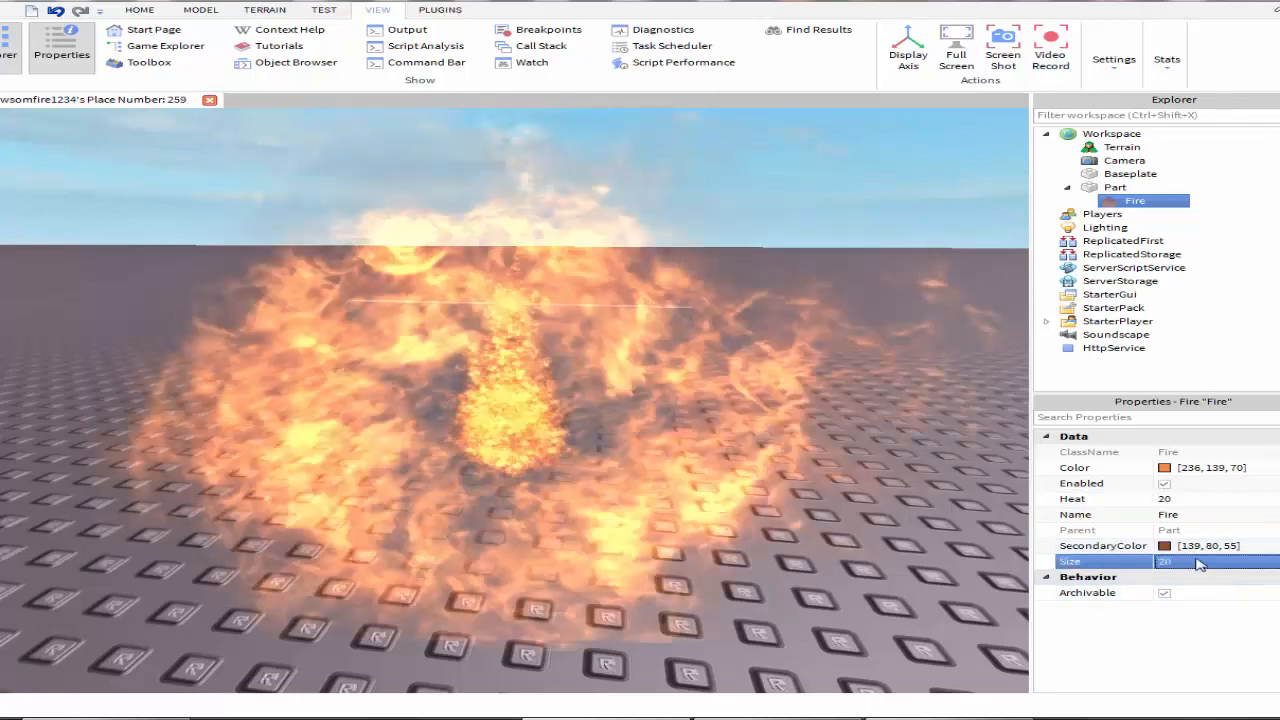
left_click(808, 483)
scroll(800, 519, "down", 5)
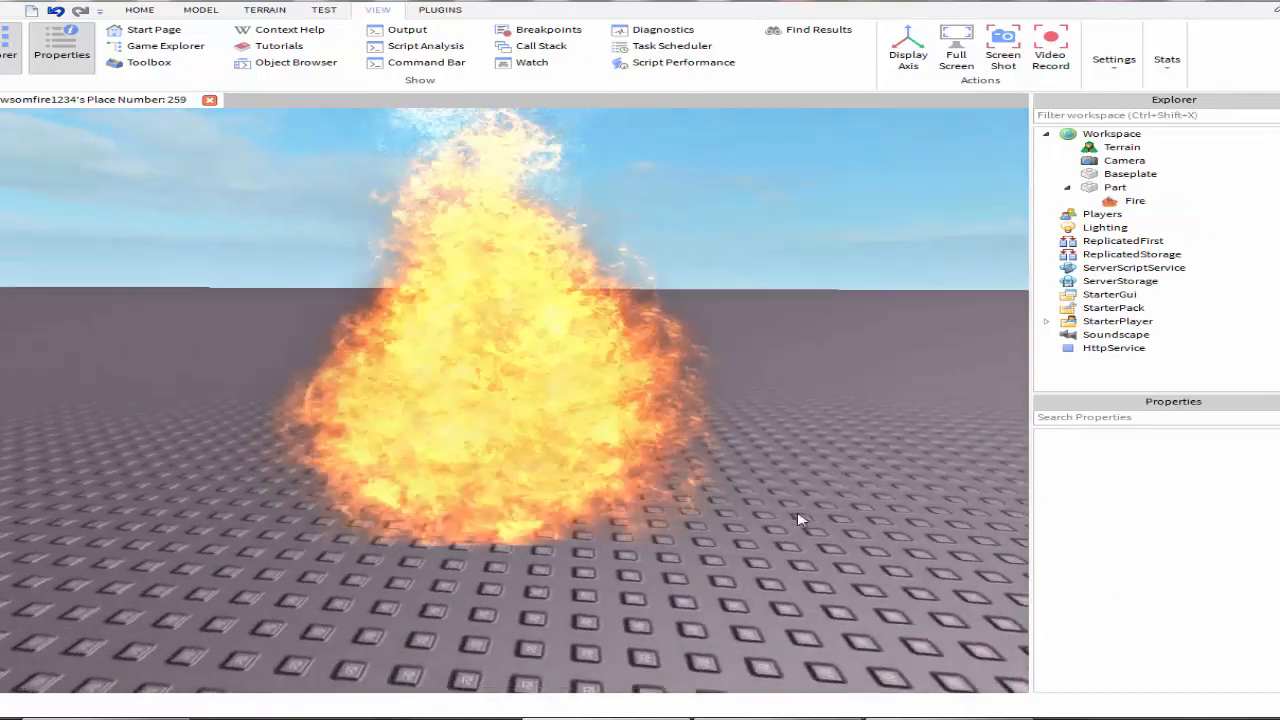
right_click_drag(801, 520, 803, 520)
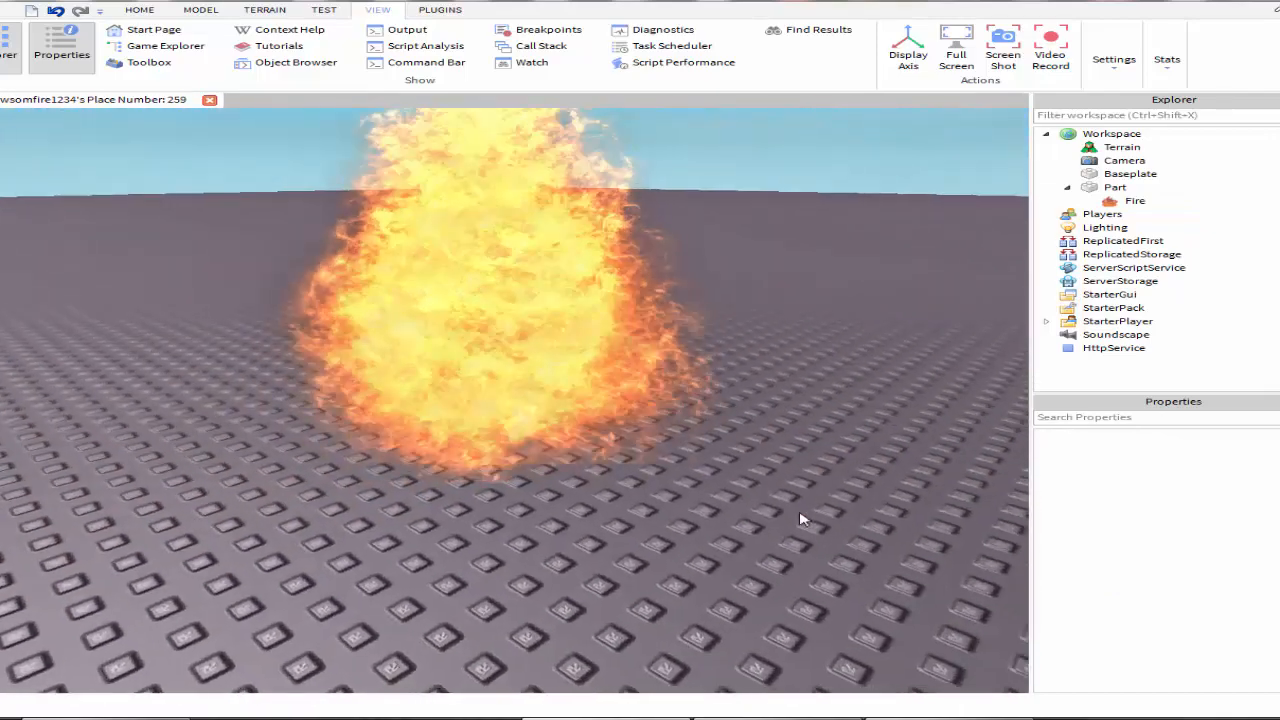
- Undo the Fire effect's property changes and its insertion, leaving the pane without any effect
key("ctrl+z")
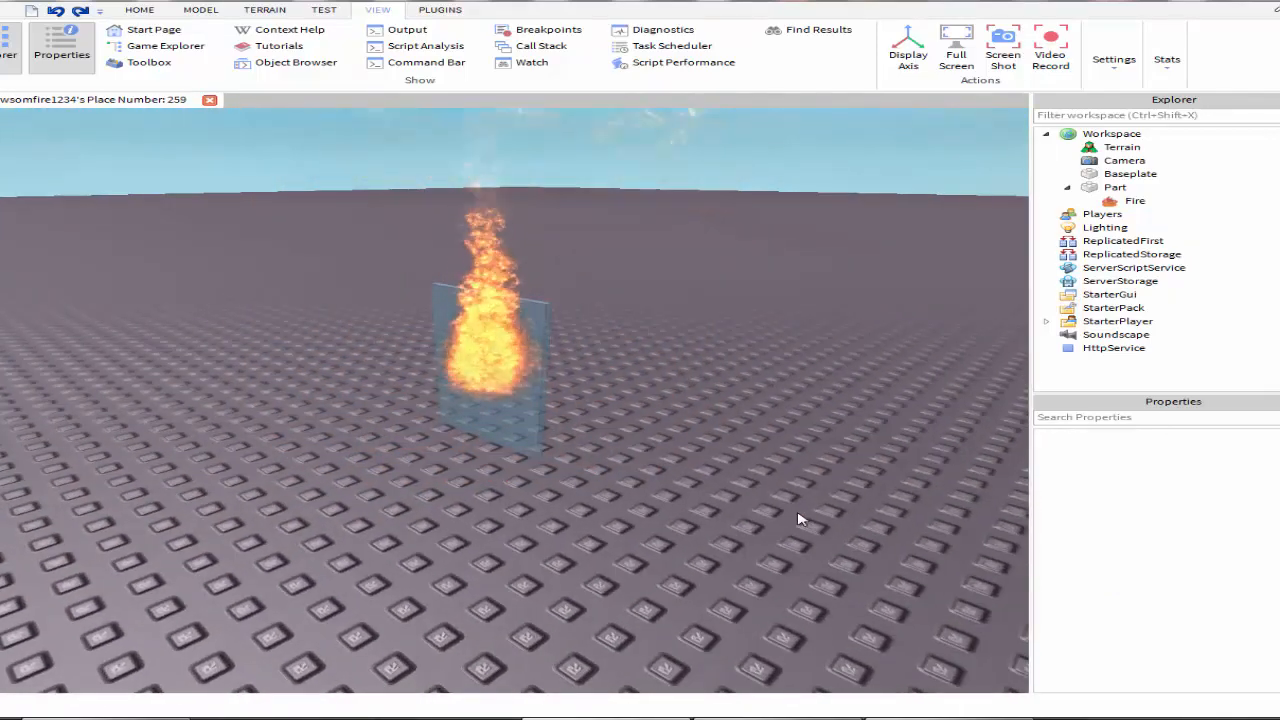
key("ctrl+z")
scroll(766, 480, "up", 3)
mouse_move(766, 480)
right_mouse_down()
mouse_move(769, 461)
mouse_move(768, 481)
right_mouse_up()
middle_click_drag(766, 480, 409, 189)
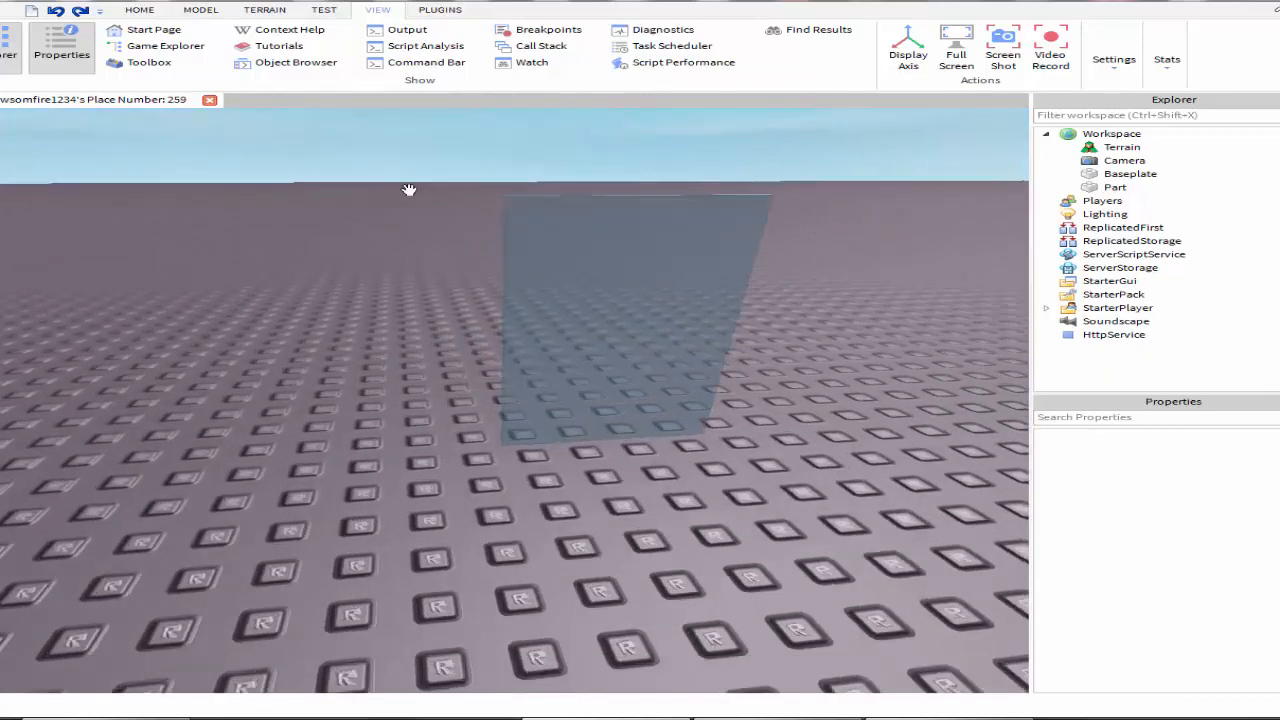
- Select the glass pane and add a Smoke effect and a Fire effect to it
left_click(200, 10)
left_click(675, 263)
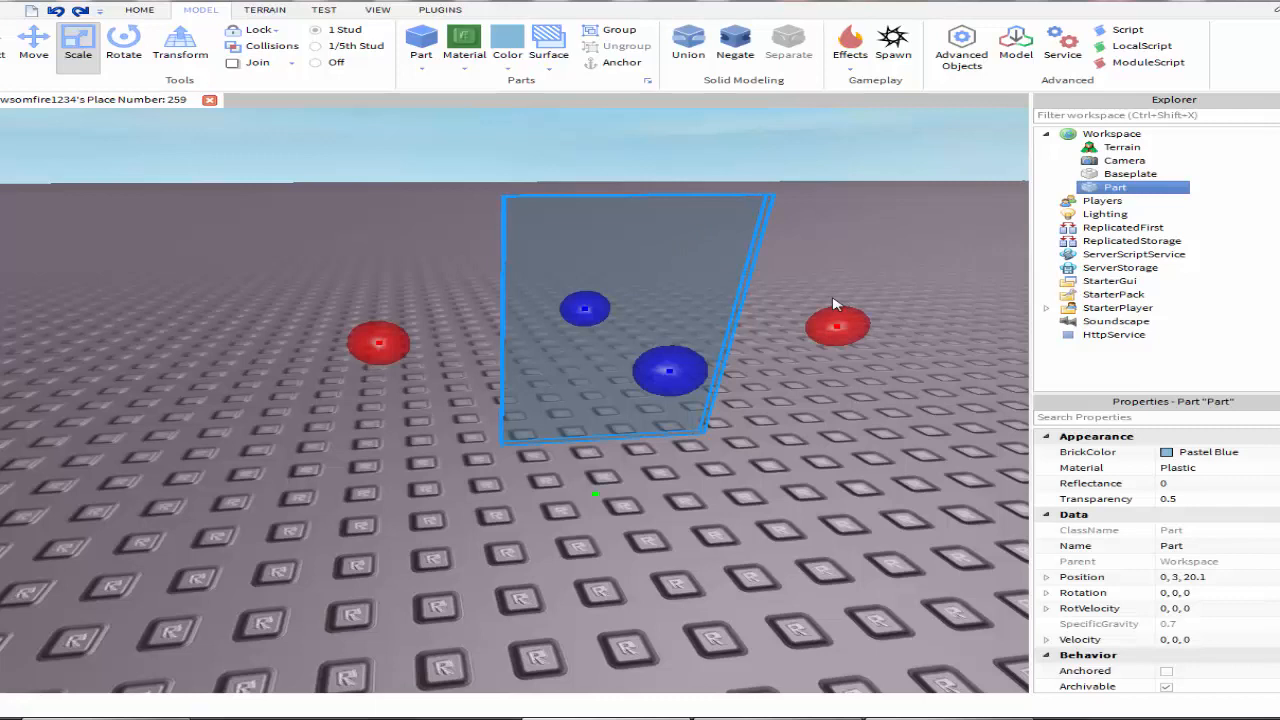
left_click(850, 48)
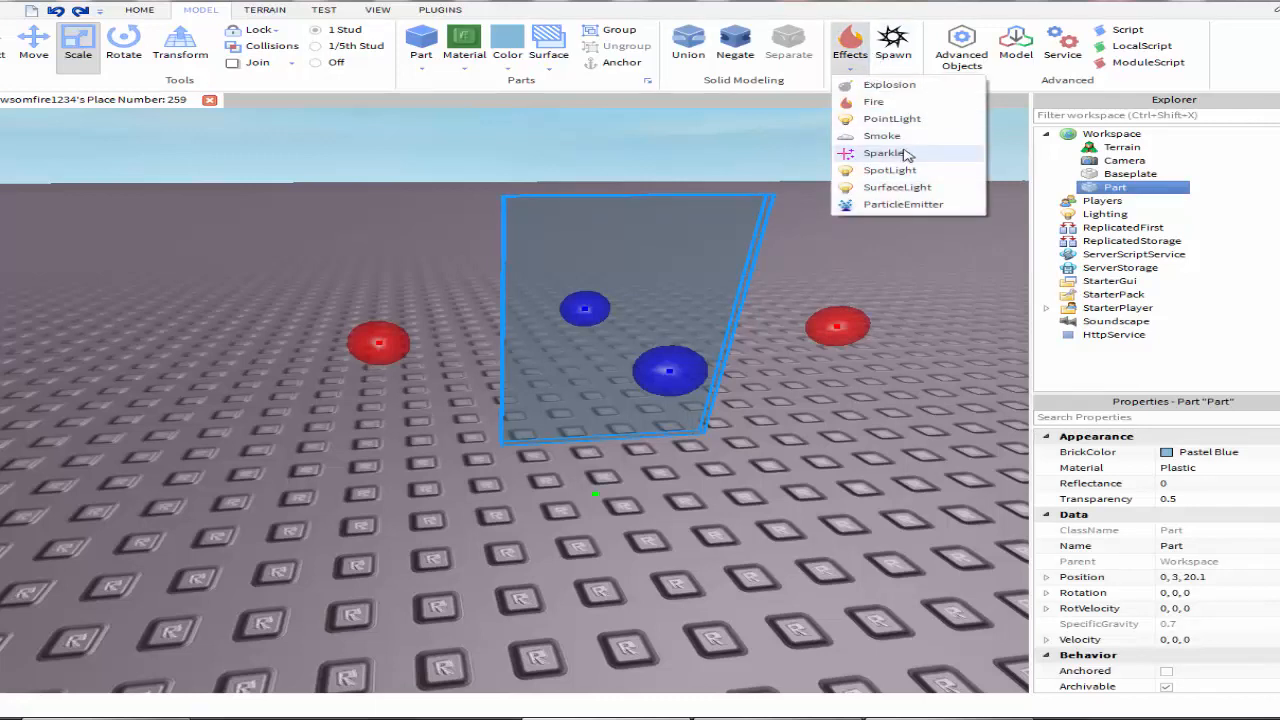
left_click(883, 136)
left_click(850, 50)
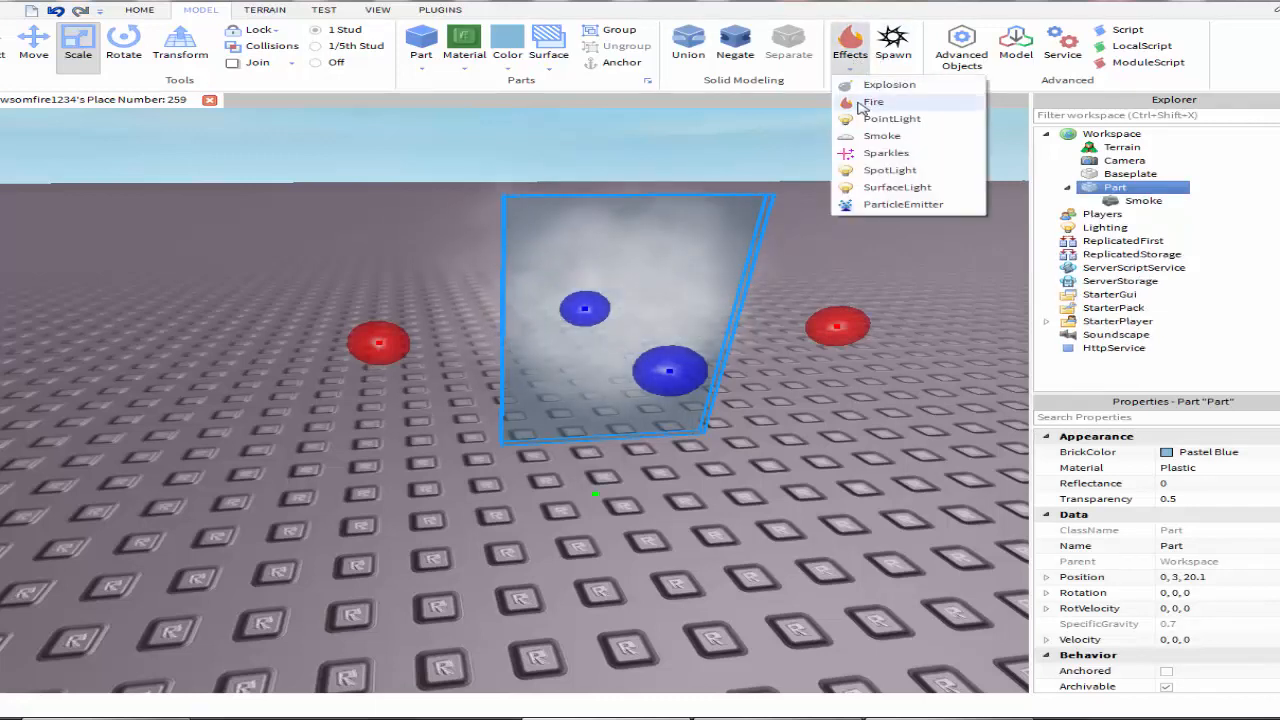
left_click(875, 101)
left_click(853, 73)
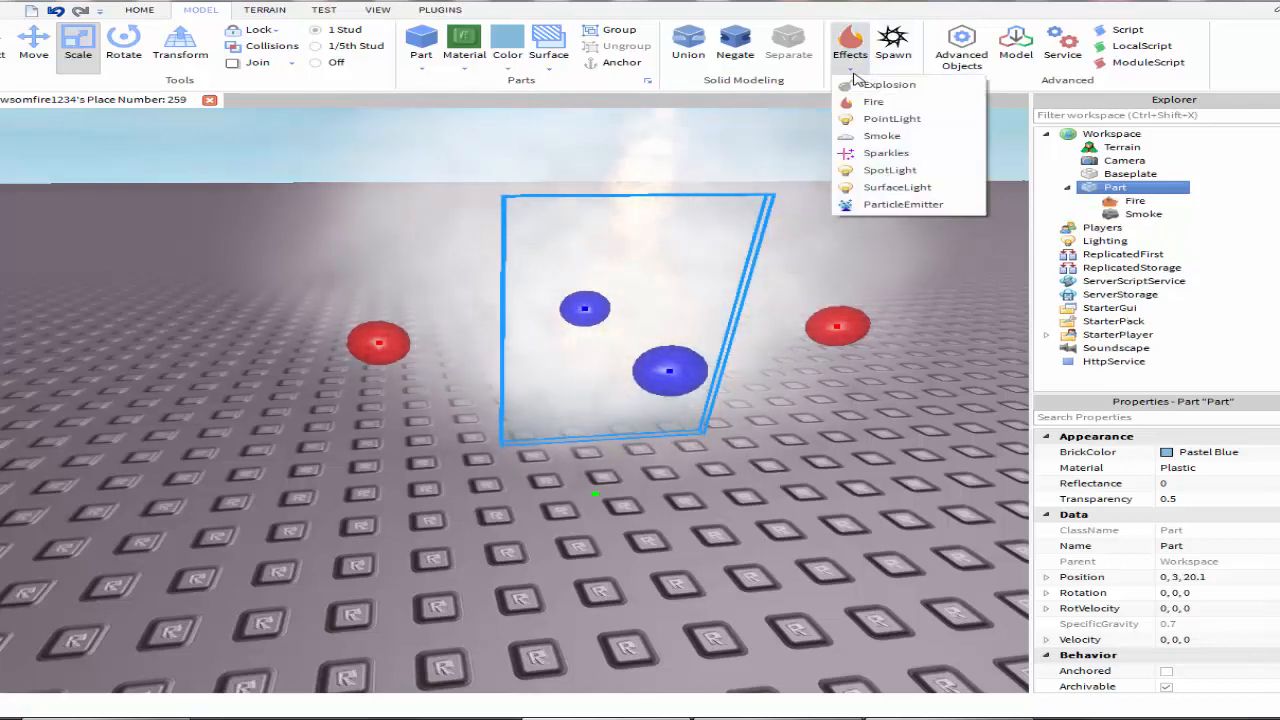
left_click(837, 80)
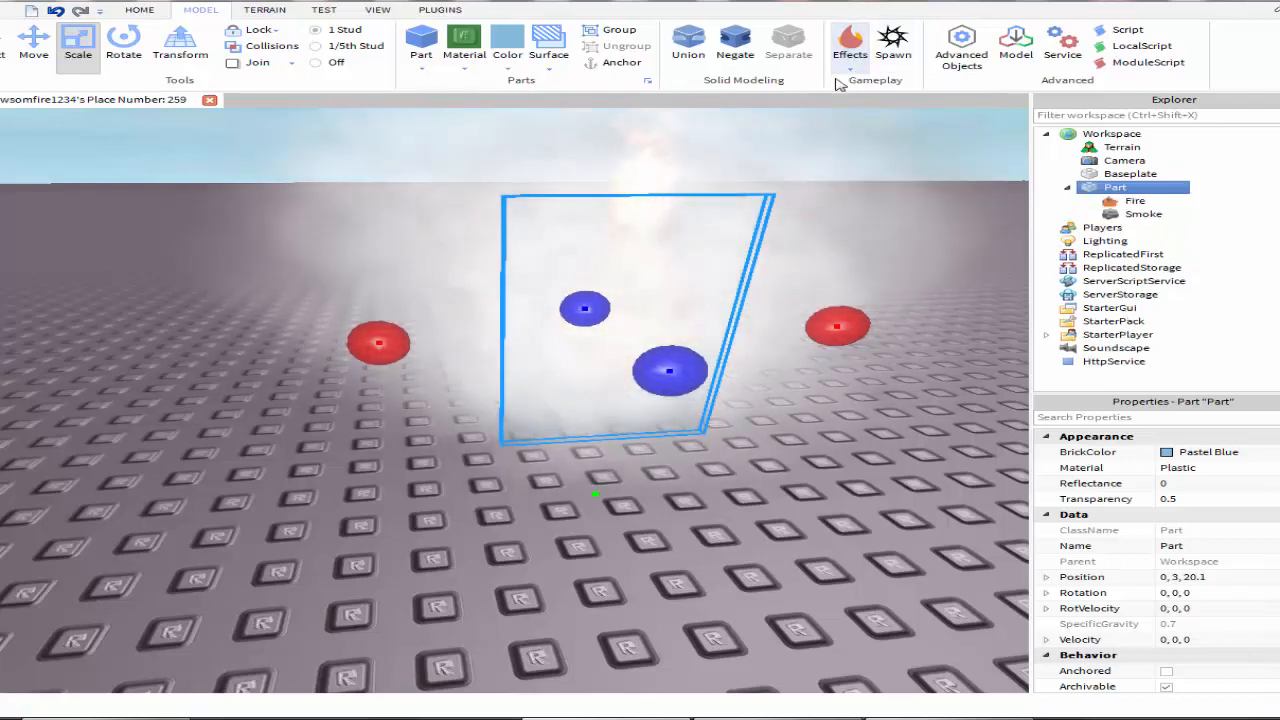
- Undo the insertion of the Fire and Smoke effects and deselect the pane
left_click(55, 11)
left_click(55, 11)
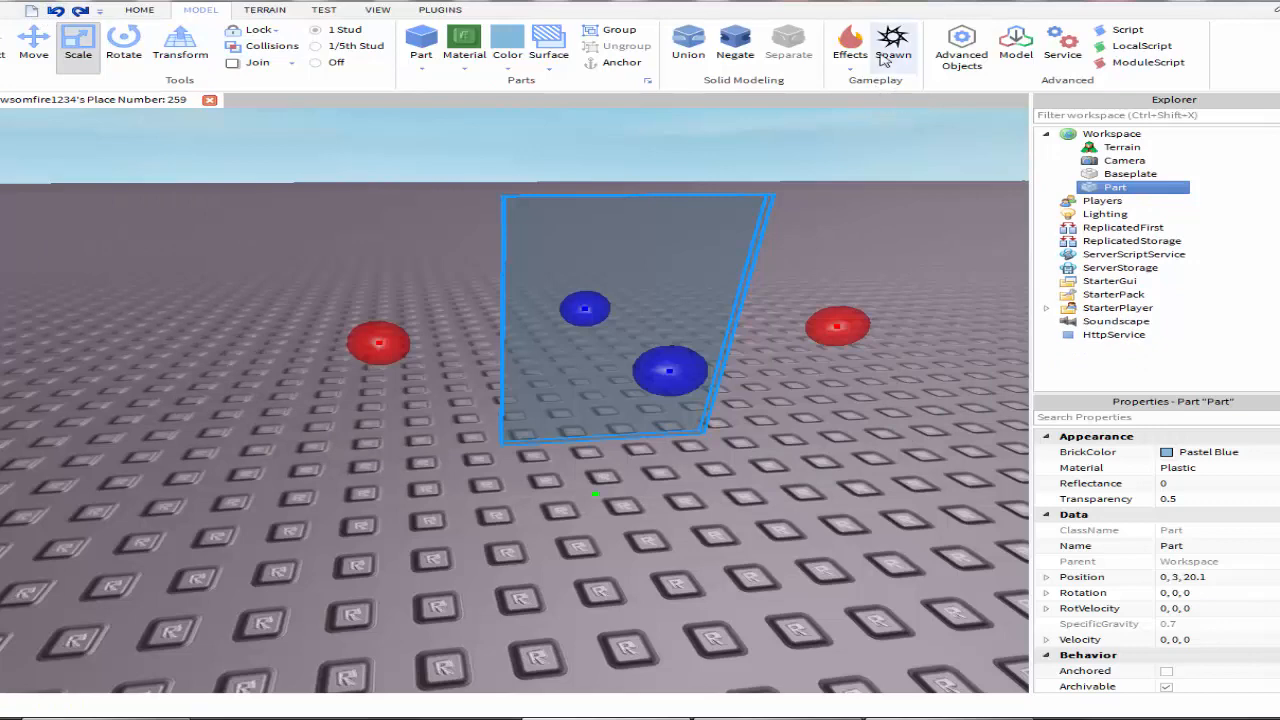
left_click(909, 280)
- Insert a SpawnLocation on the baseplate near the glass pane, at about position 0, 0.5, 14, and deselect it
right_click_drag(909, 280, 909, 278)
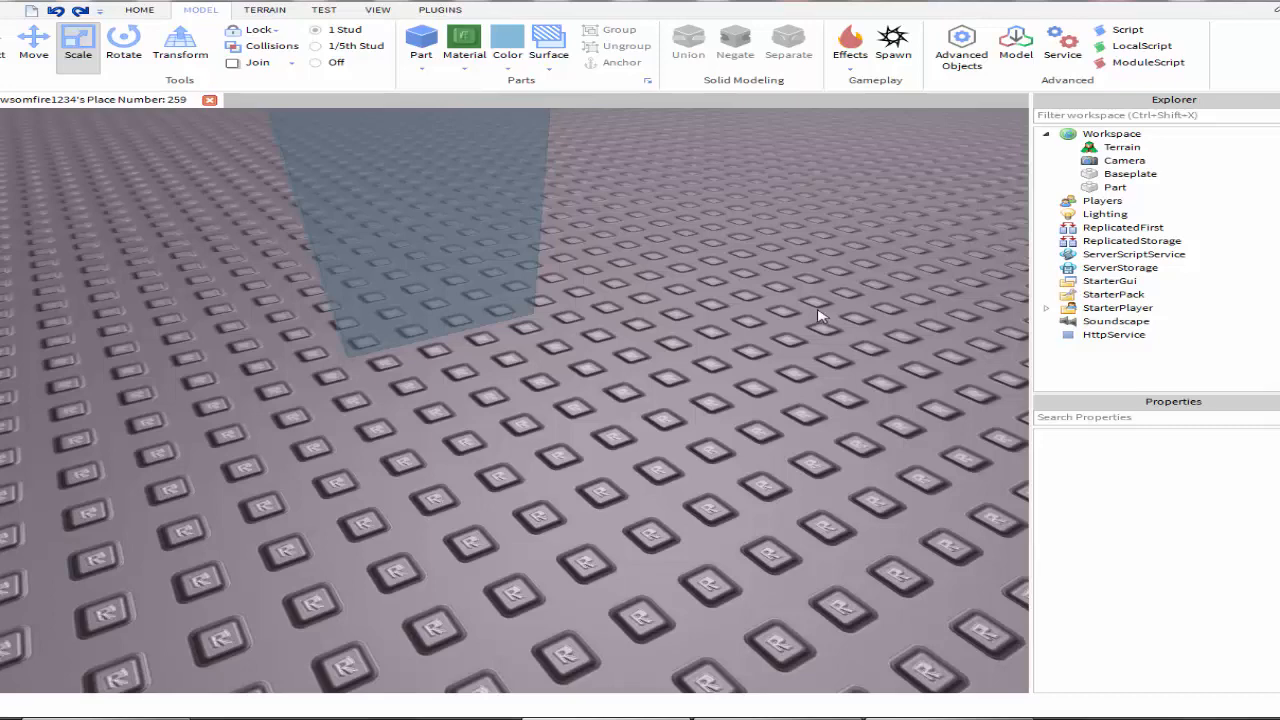
right_click_drag(674, 384, 669, 386)
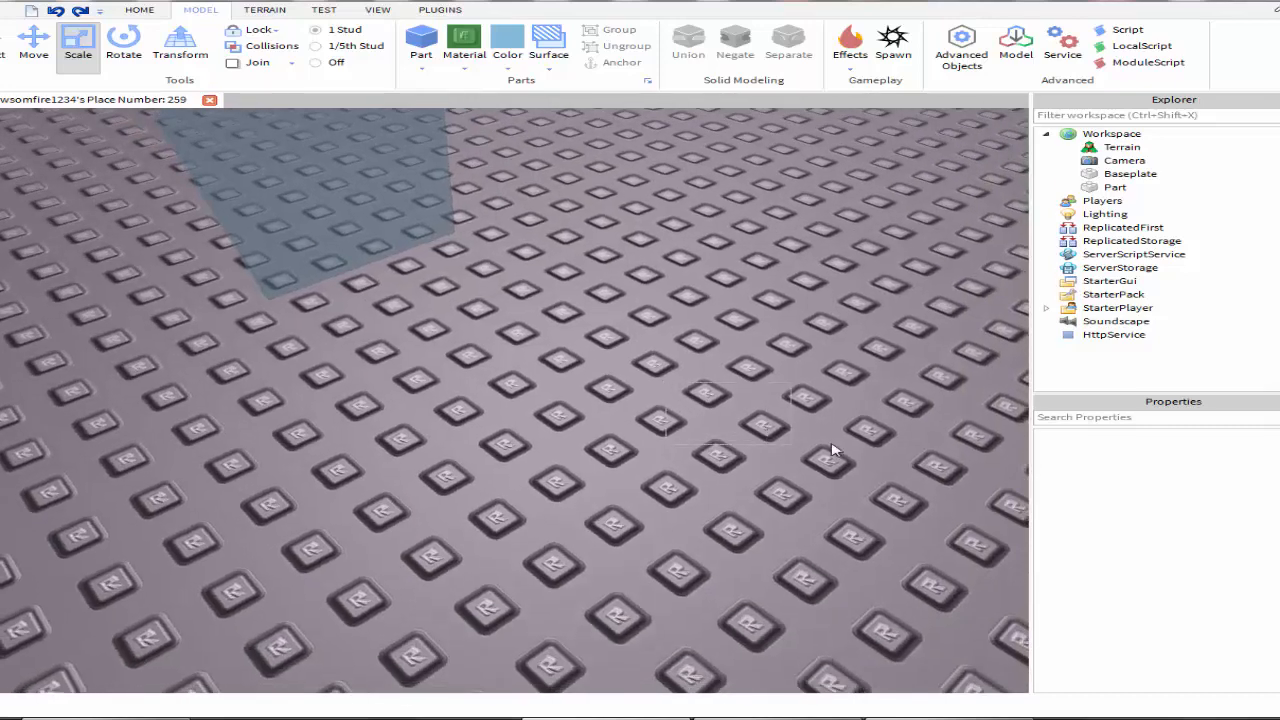
left_click(893, 45)
left_click(864, 232)
mouse_move(508, 440)
left_mouse_down()
mouse_move(574, 474)
mouse_move(480, 428)
mouse_move(511, 450)
mouse_move(491, 437)
left_mouse_up()
scroll(570, 472, "down", 1)
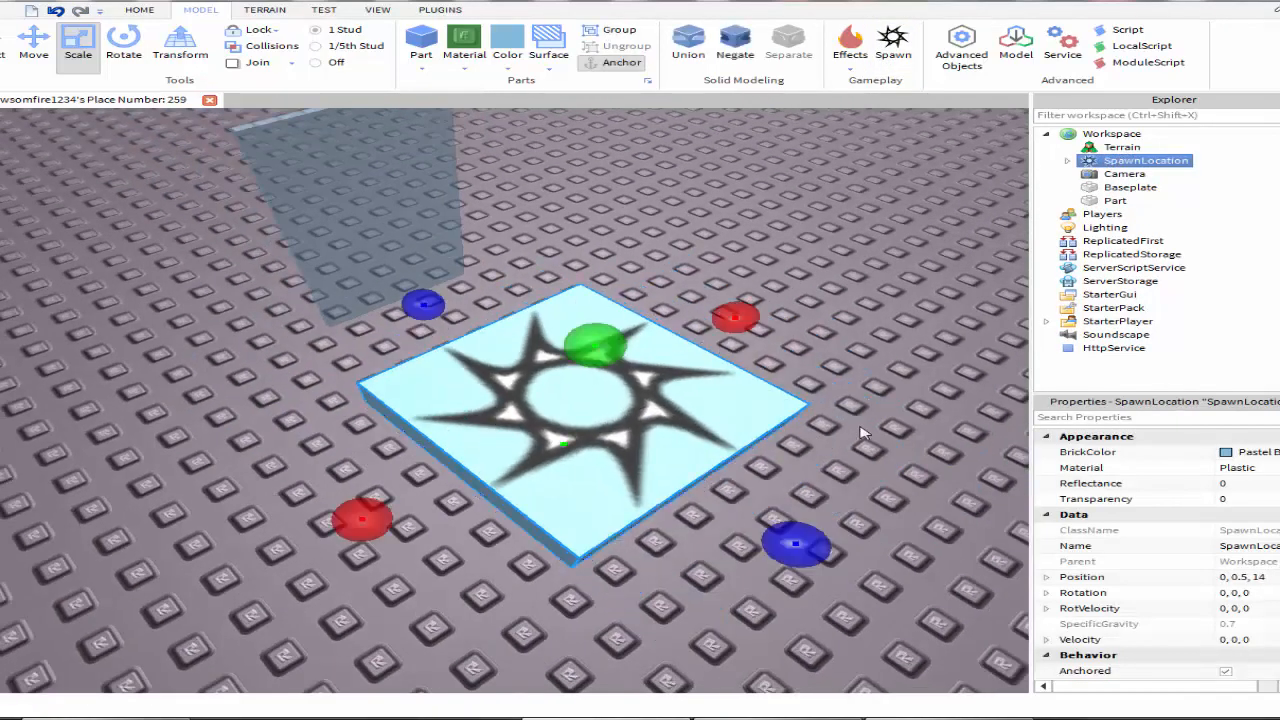
left_click(863, 432)
right_click_drag(863, 432, 863, 432)
- Start a play test and move the character around the spawn location in first-person and third-person views
left_click(322, 10)
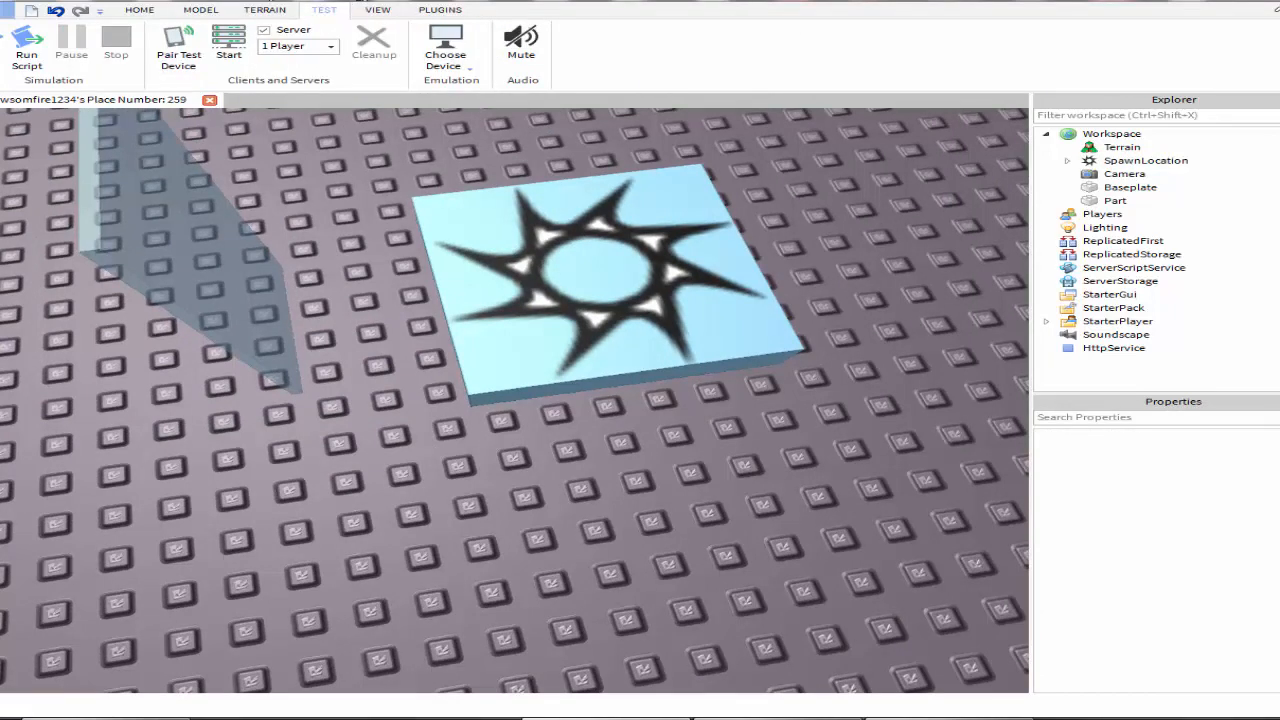
left_click(27, 48)
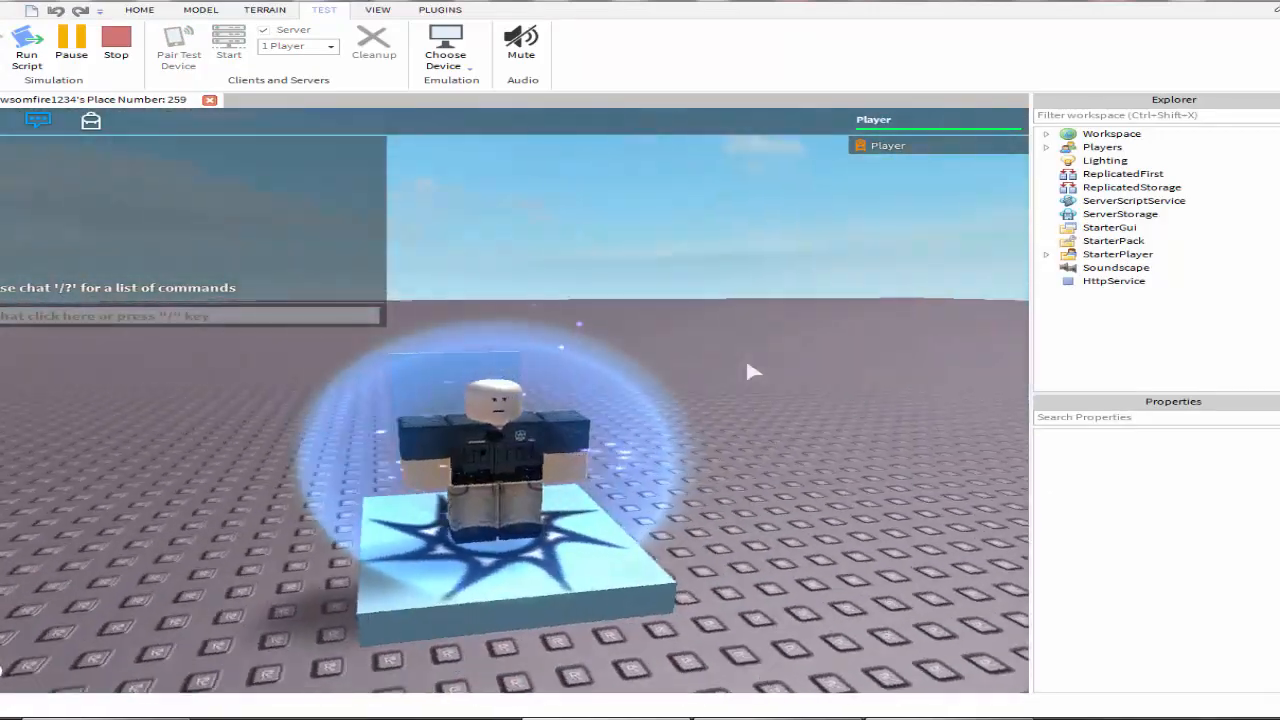
right_click_drag(748, 366, 748, 369)
scroll(512, 466, "up", 5)
key("s")
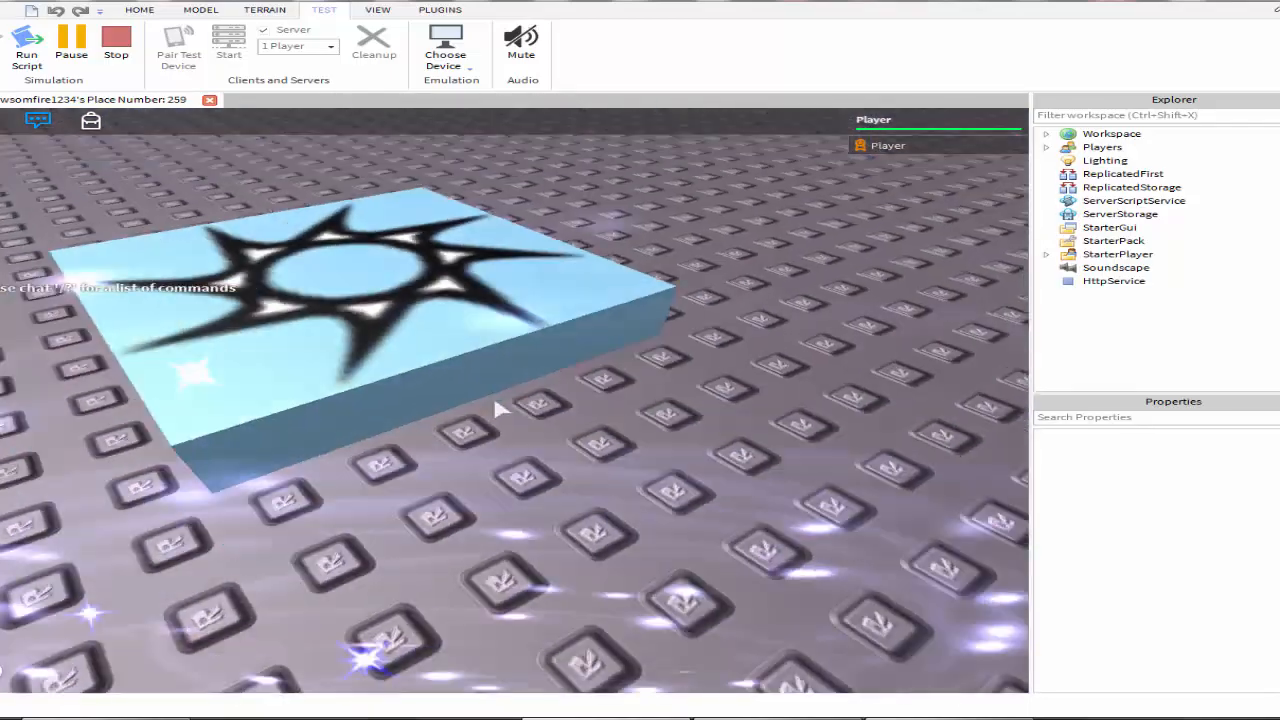
scroll(502, 410, "down", 5)
right_click_drag(502, 410, 502, 409)
key("a")
scroll(502, 409, "up", 4)
scroll(502, 409, "down", 6)
key("s")
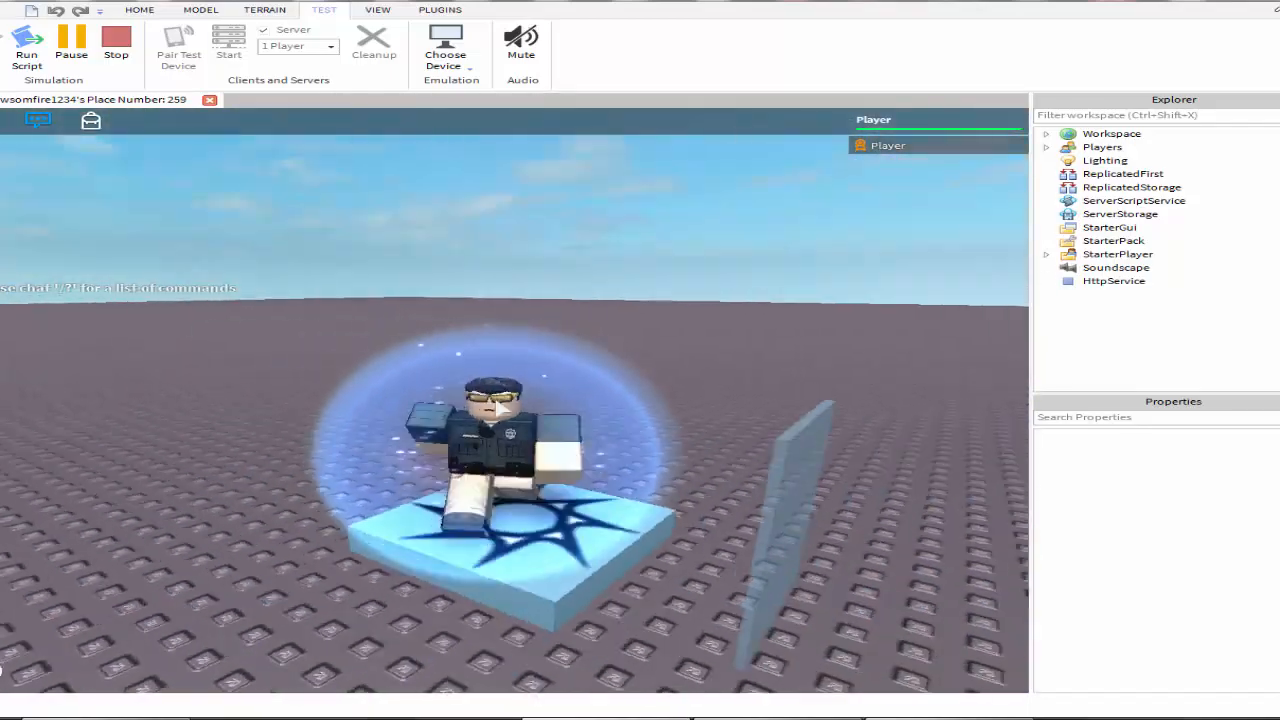
- Walk and jump the character around the spawn pad and glass pane, and stop the play test
key("a")
key("w")
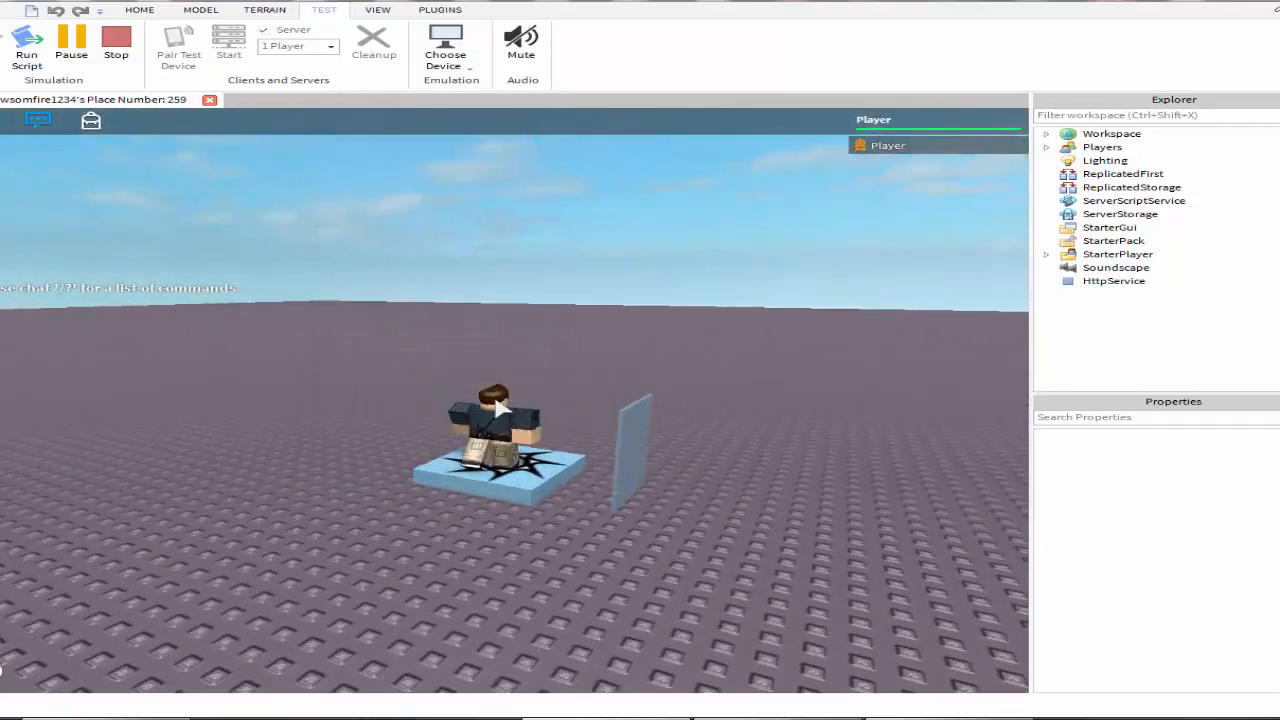
key("space")
right_click_drag(502, 409, 502, 409)
key("w")
key("space")
key("a")
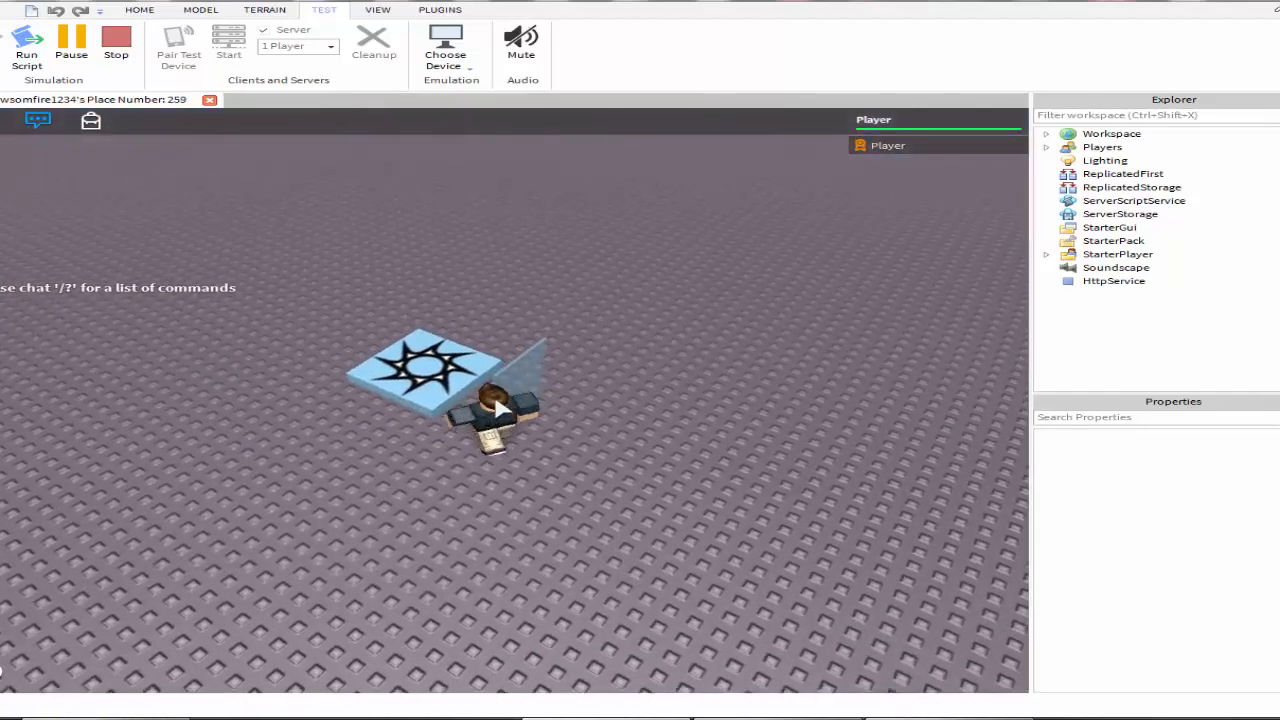
key("w")
left_click(116, 50)
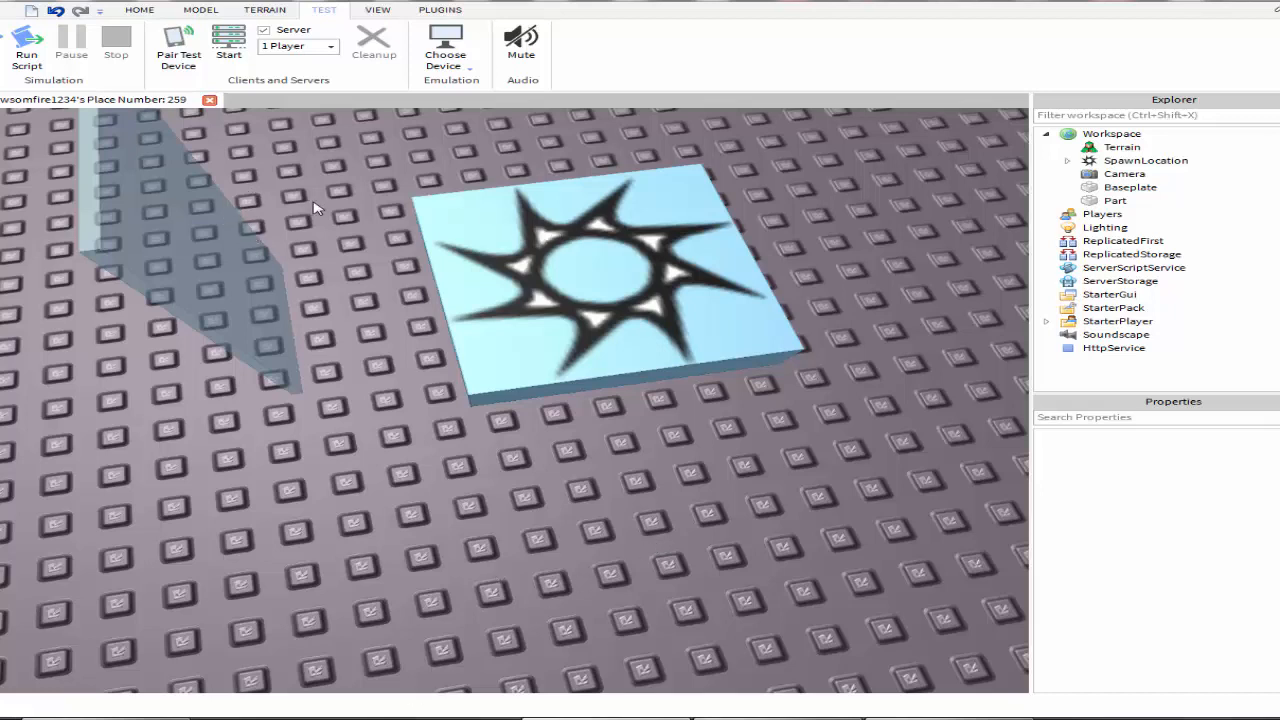
- Delete the SpawnLocation from the baseplate
left_click(681, 302)
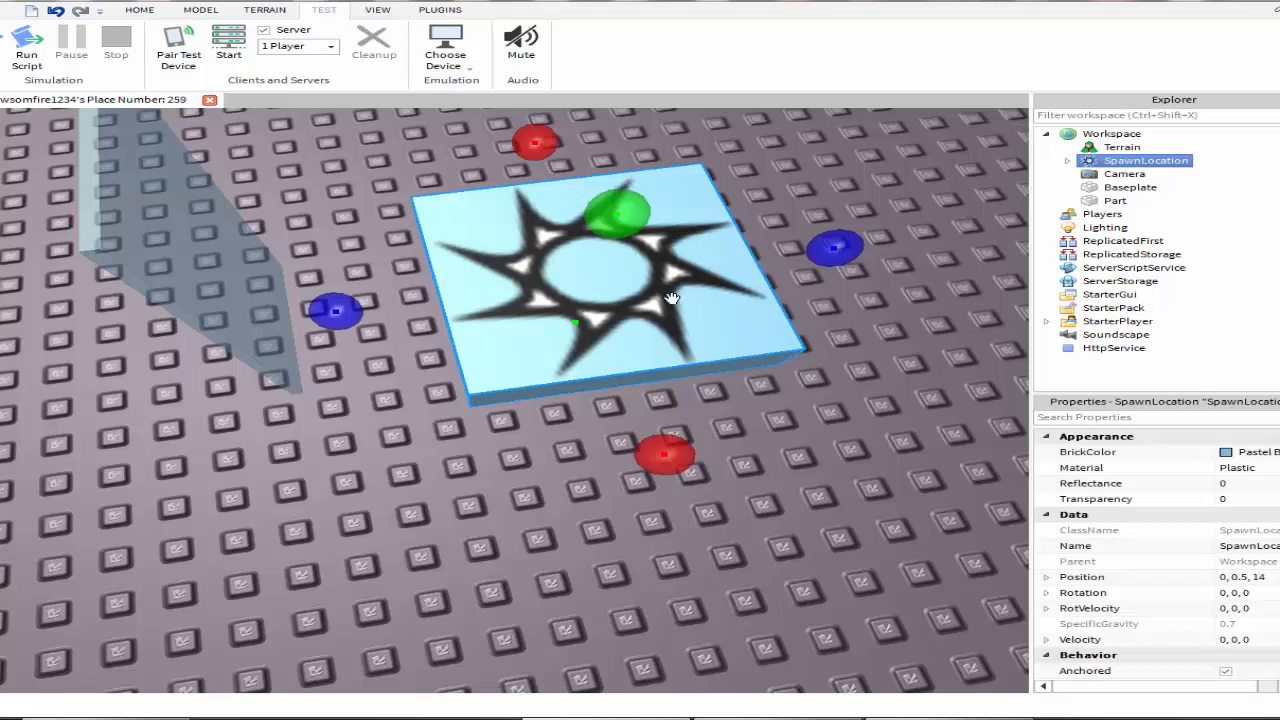
key("Delete")
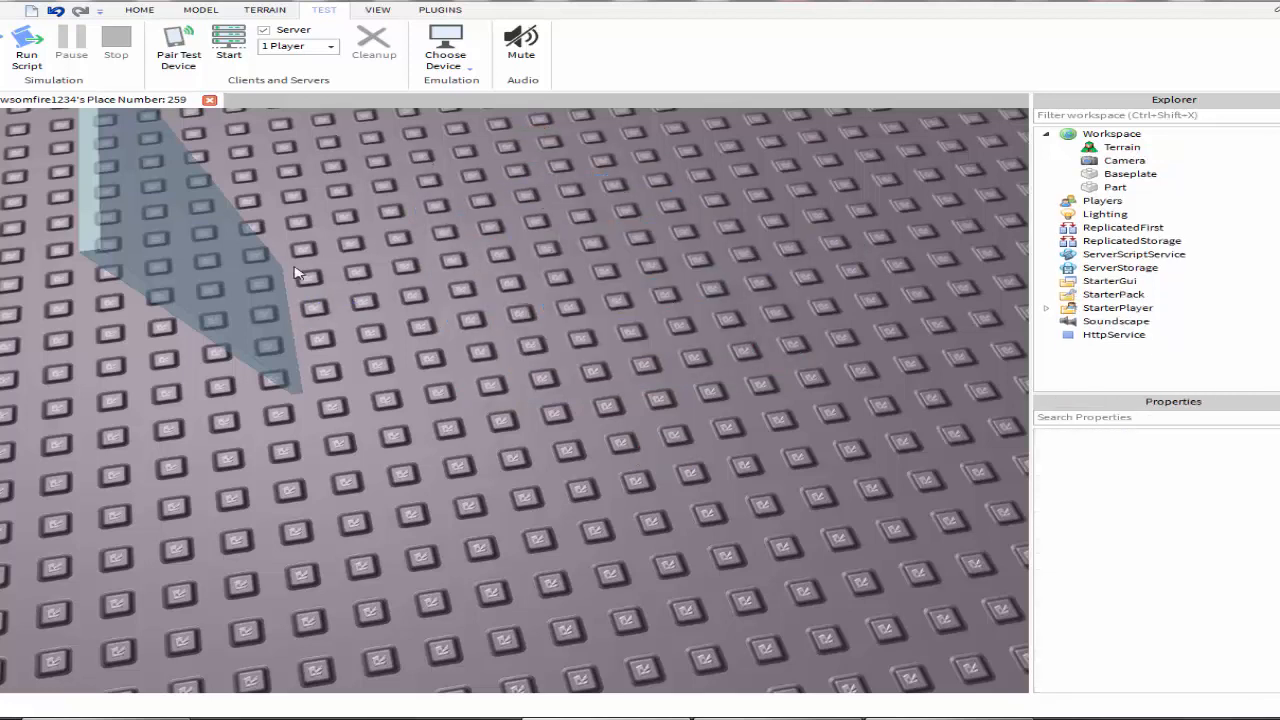
- Insert ten default block parts stacked on top of each other beside the glass pane, and deselect them
left_click(198, 10)
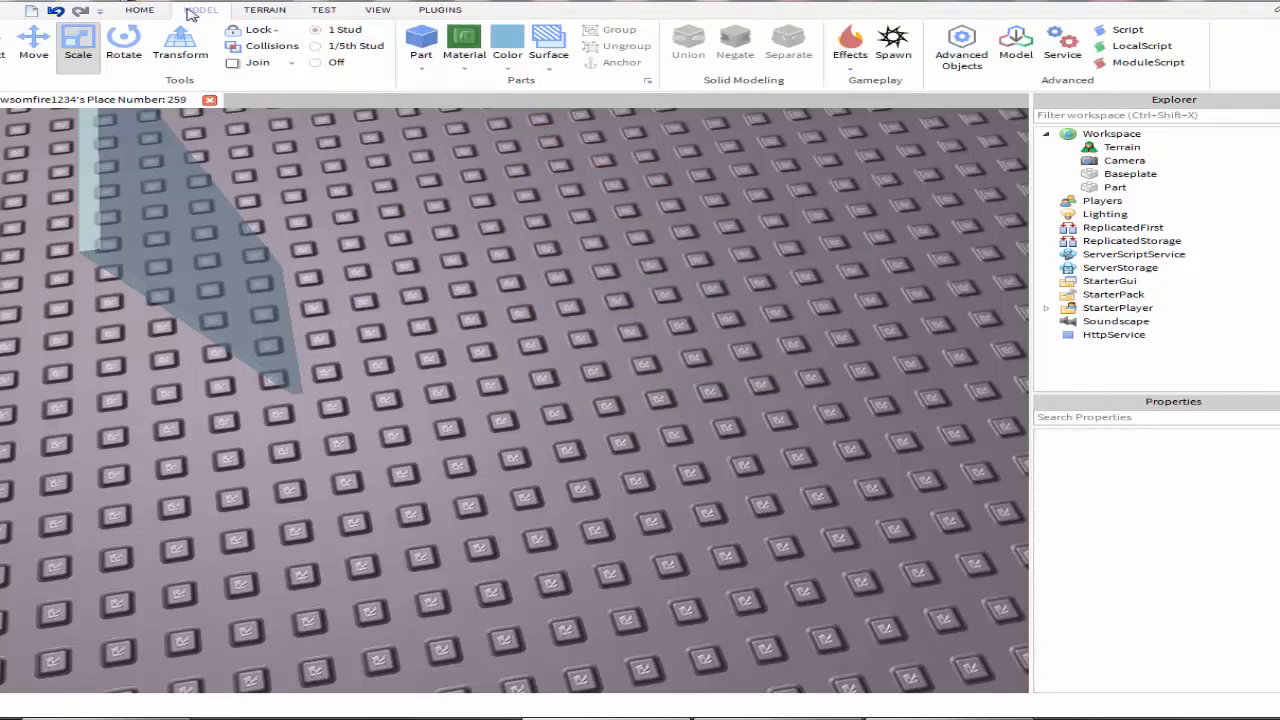
right_click_drag(553, 226, 553, 225)
left_click(622, 327)
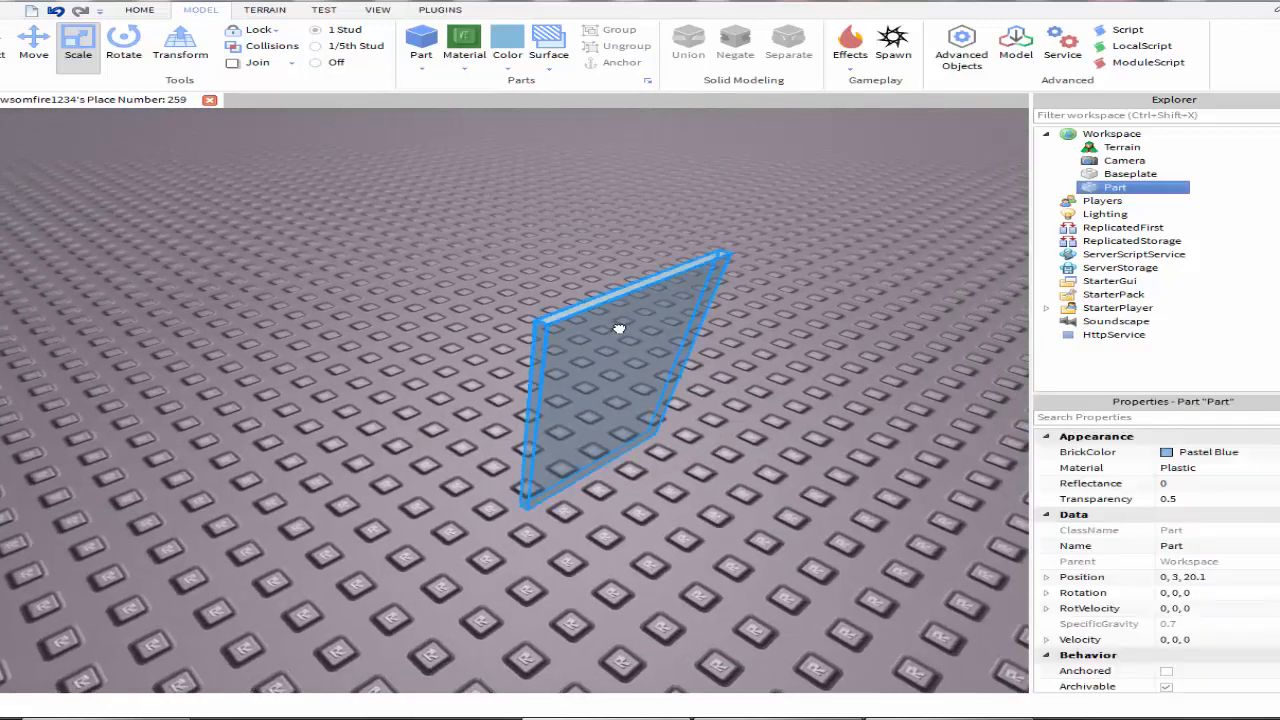
left_click(830, 315)
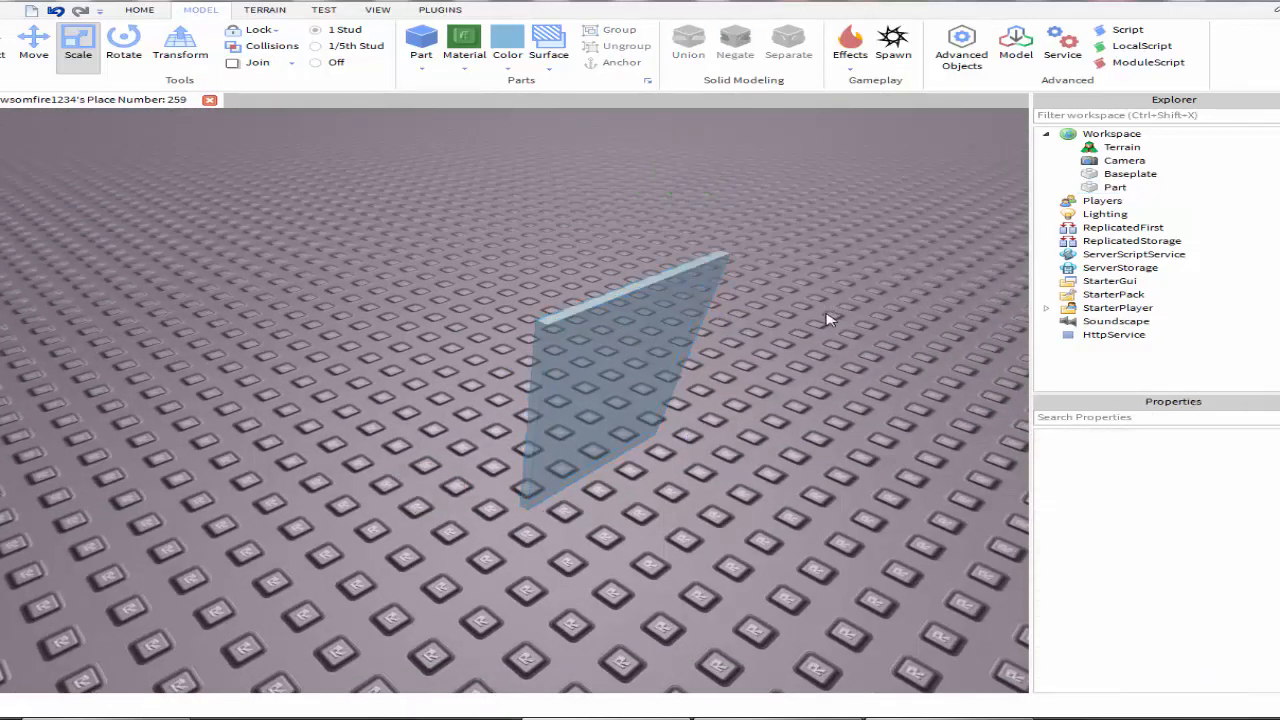
left_click(416, 45)
left_click(416, 45)
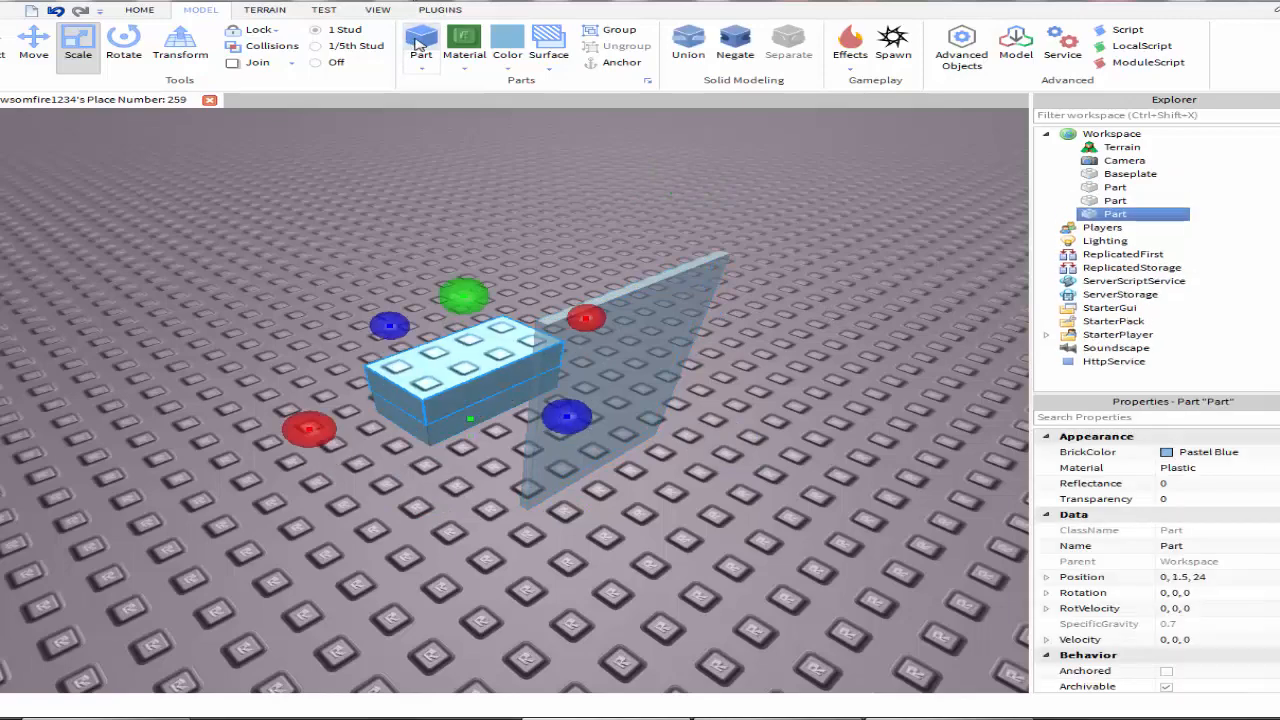
left_click(416, 45)
left_click(416, 45)
left_click(416, 45)
left_click(416, 45)
left_click(416, 45)
left_click(416, 45)
left_click(418, 43)
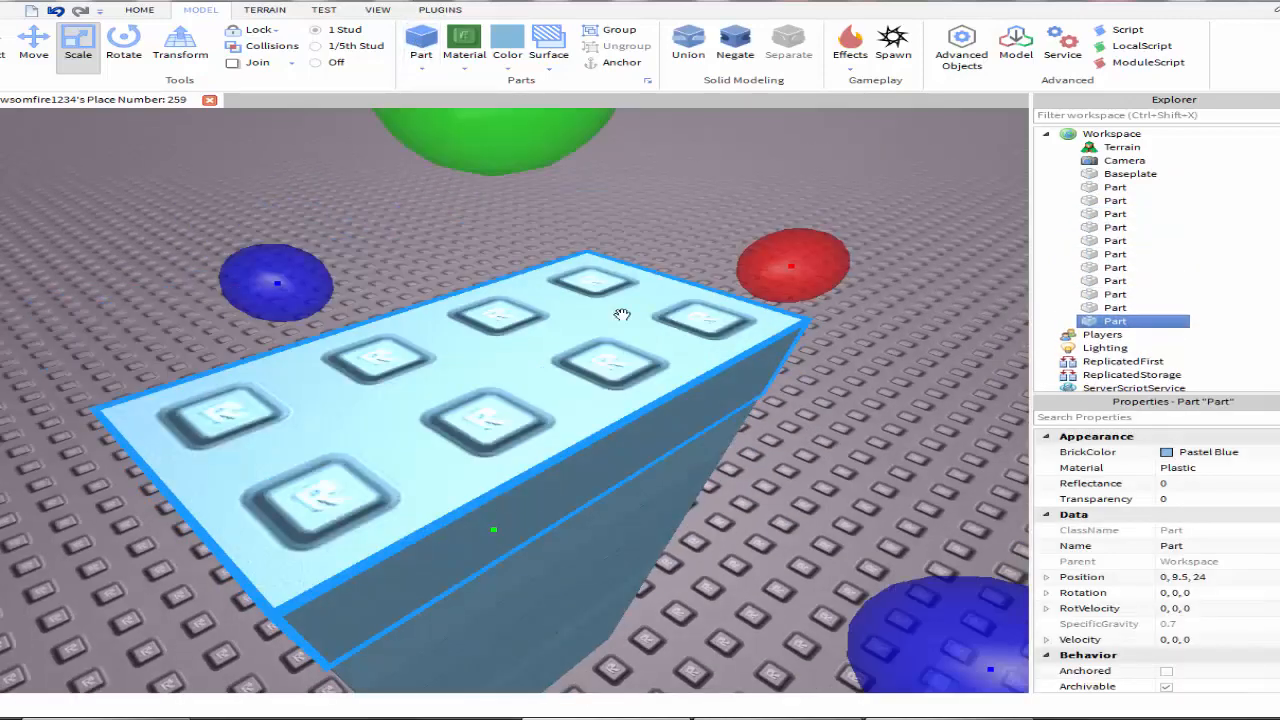
left_click(851, 378)
- Pull two parts out of the stack onto the open baseplate, placing the second at about position 11, 0.5, 22, and deselect it
right_click_drag(851, 378, 859, 382)
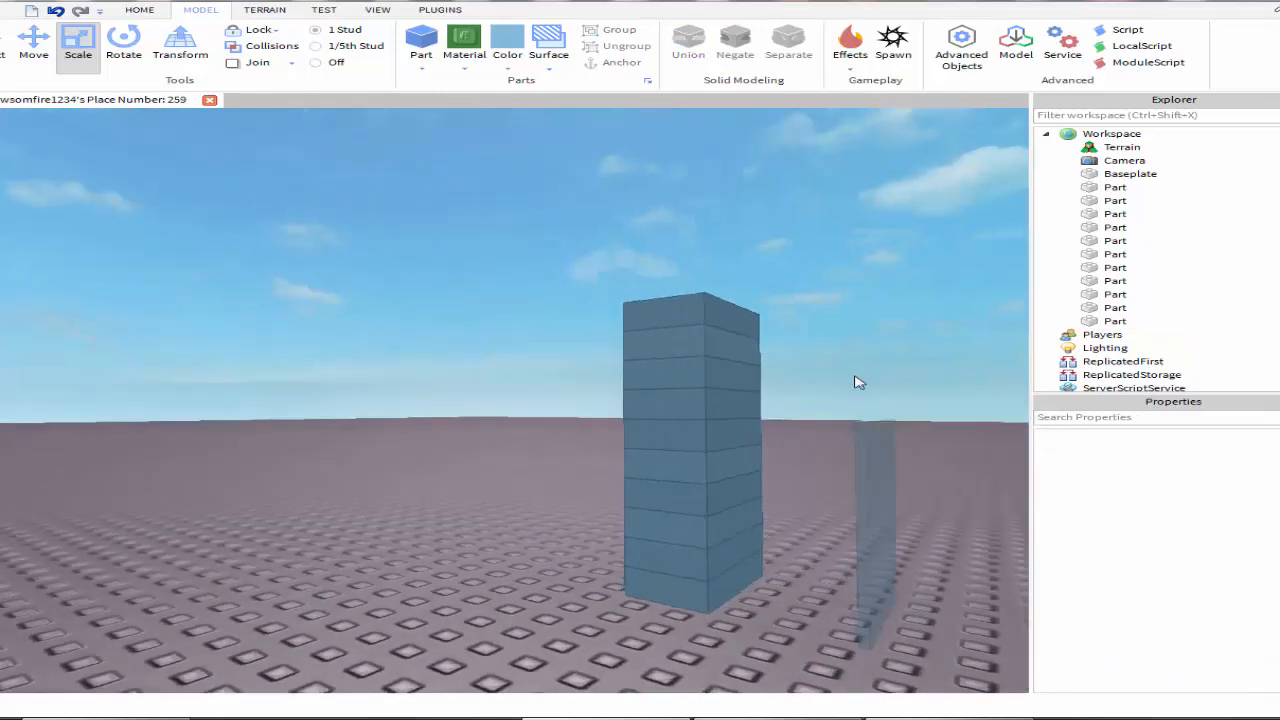
left_click_drag(694, 363, 500, 546)
left_click_drag(620, 540, 540, 620)
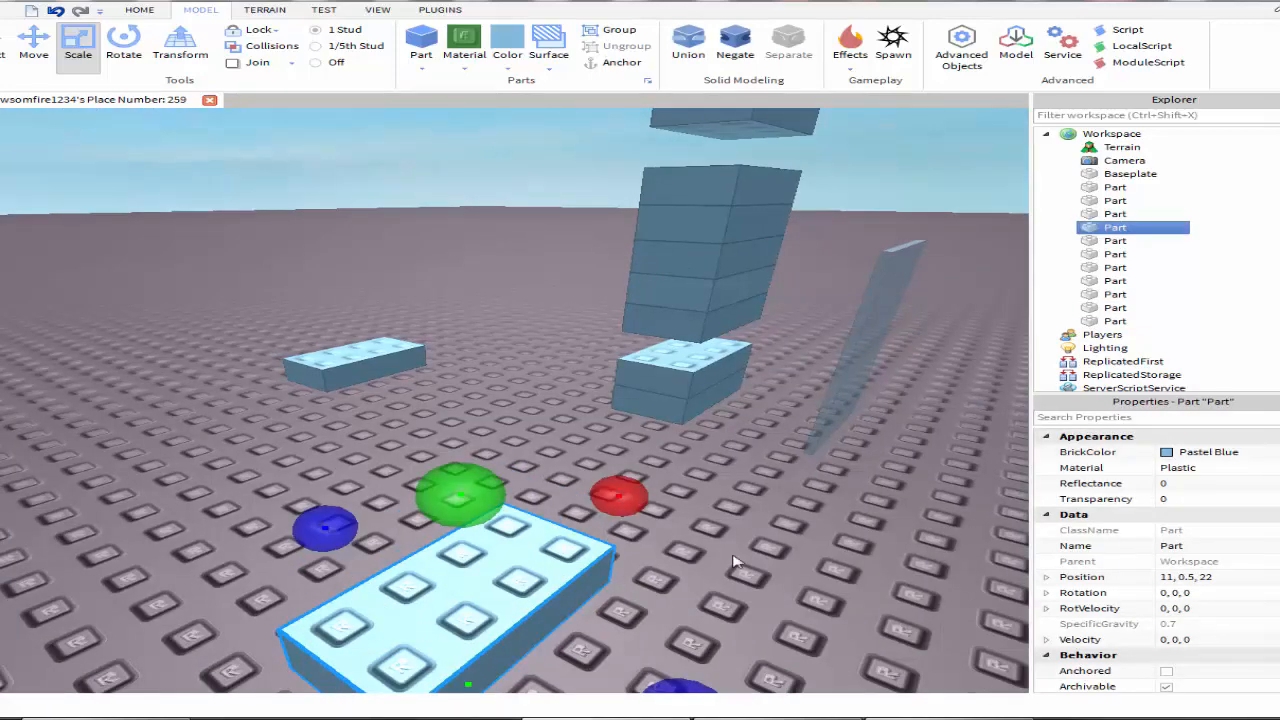
left_click(726, 460)
scroll(726, 460, "down", 5)
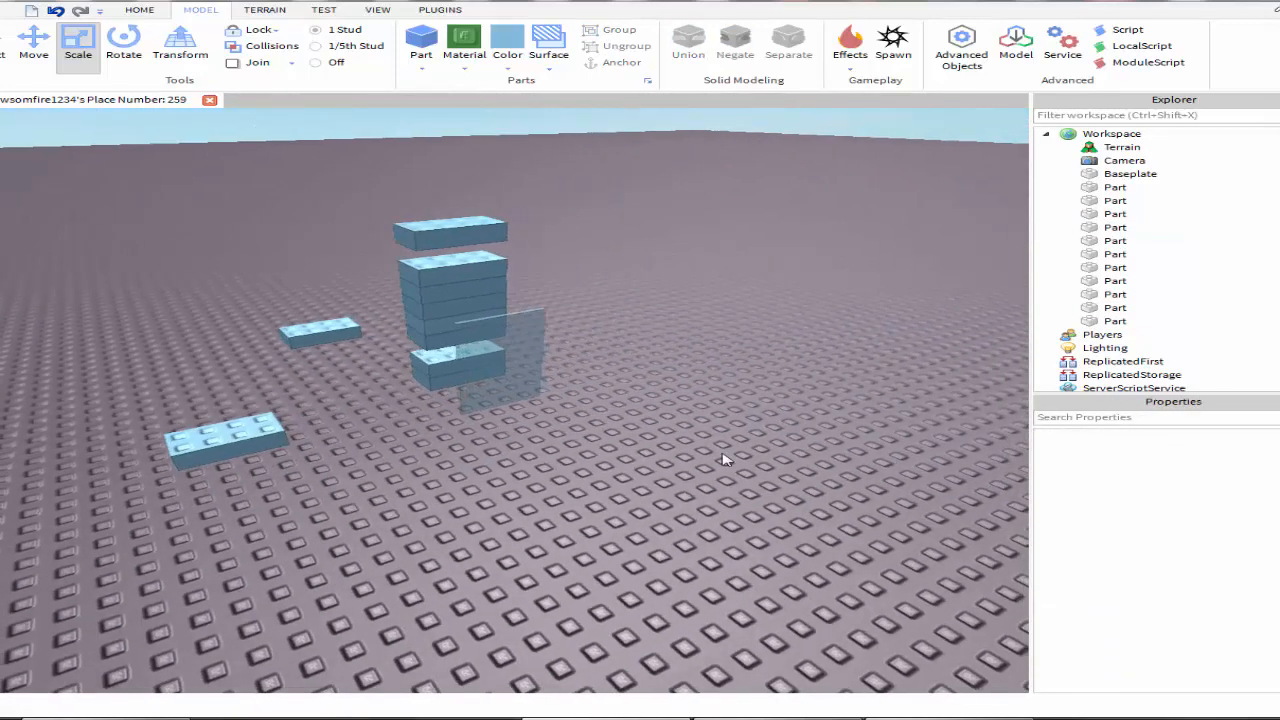
- Add a Fire effect to the glass pane, deselect the pane and collapse its entry in the object tree
left_click(531, 385)
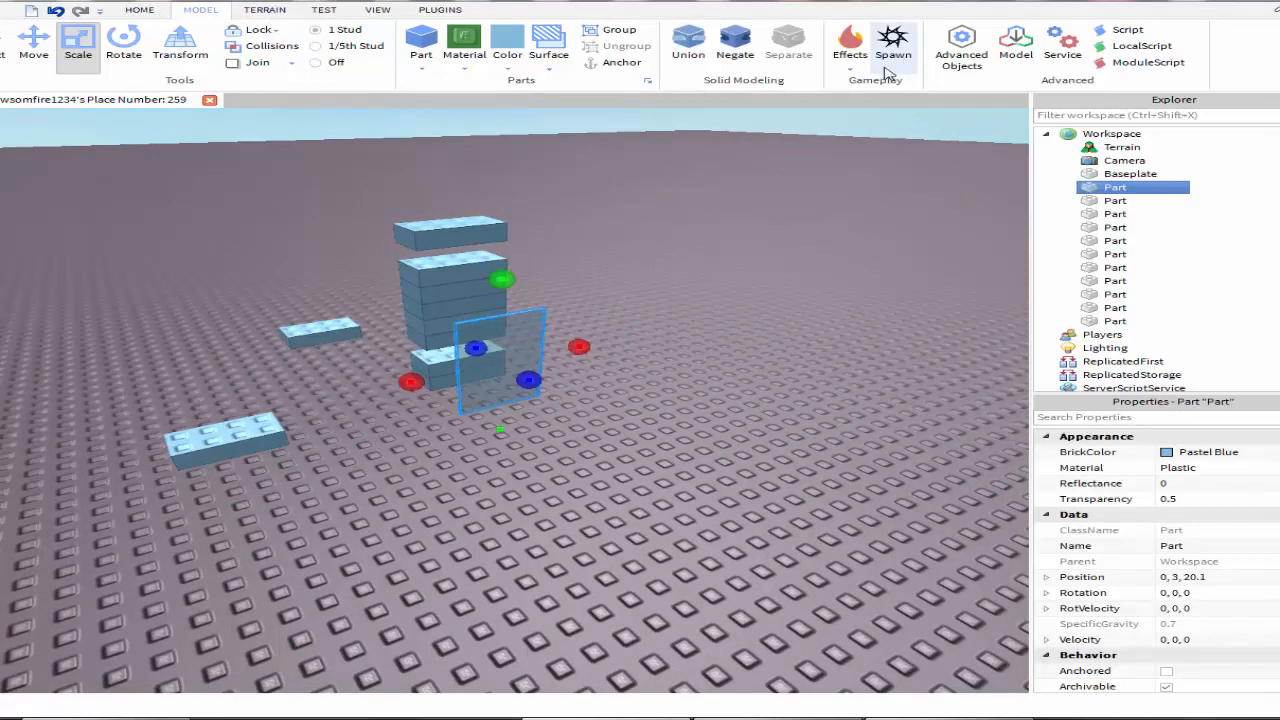
left_click(850, 50)
left_click(868, 103)
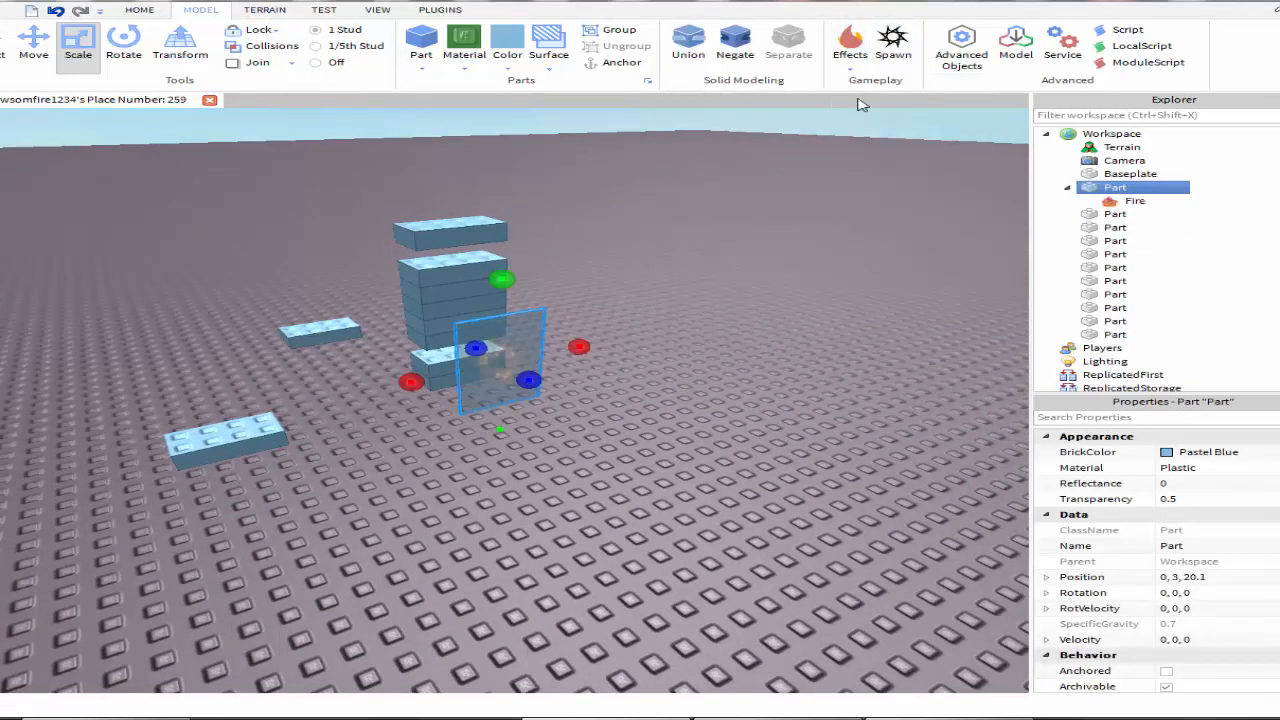
left_click(766, 323)
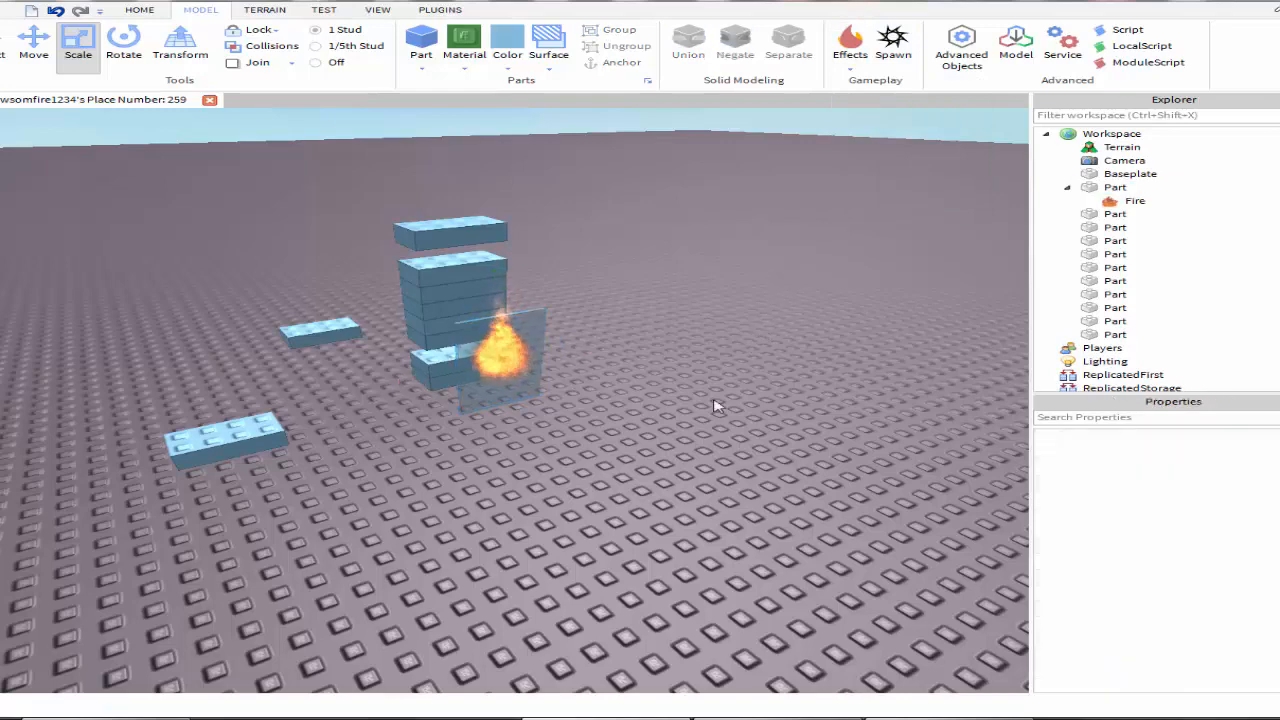
left_click(1067, 188)
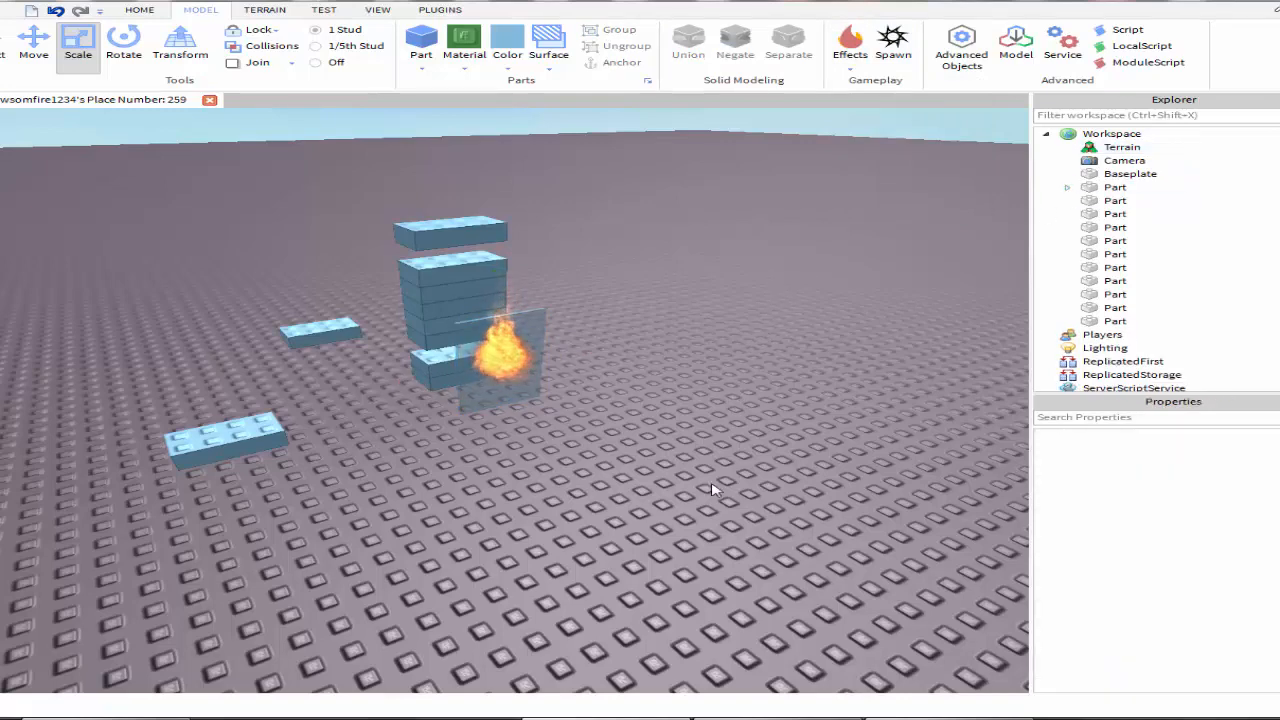
right_click_drag(709, 486, 703, 490)
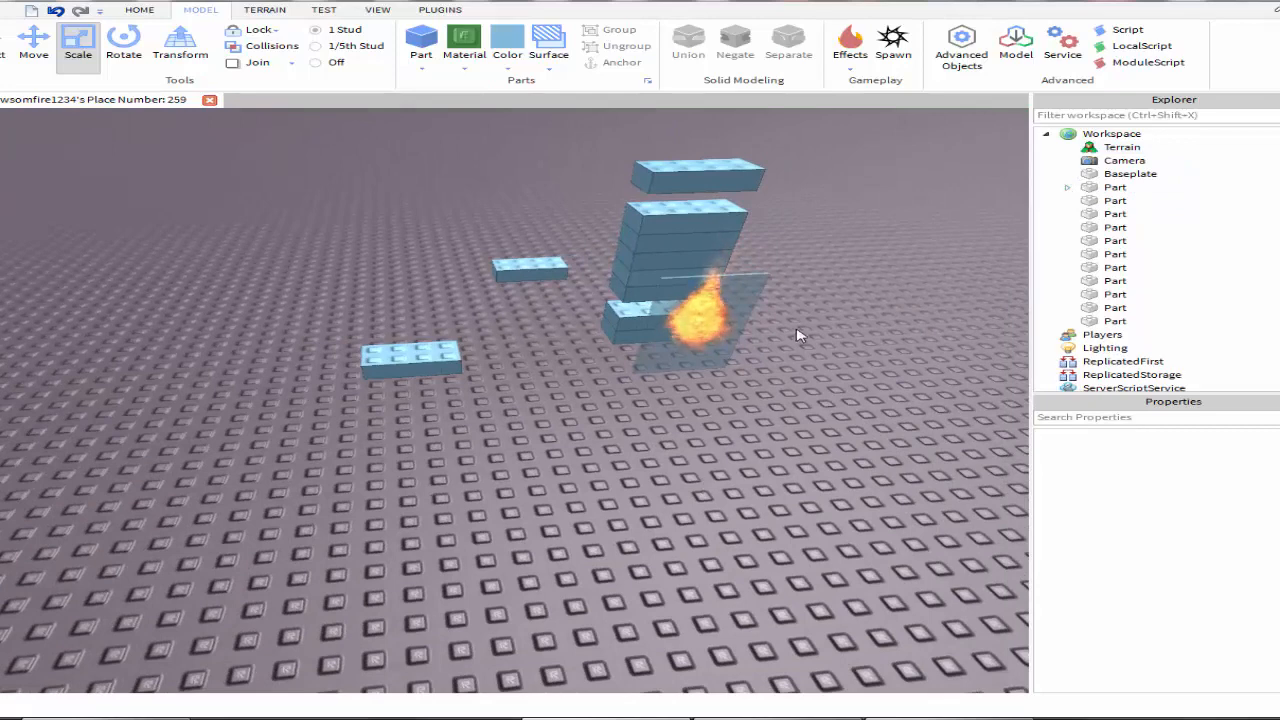
- Rename the glass pane part as Fire and deselect it
left_click(713, 344)
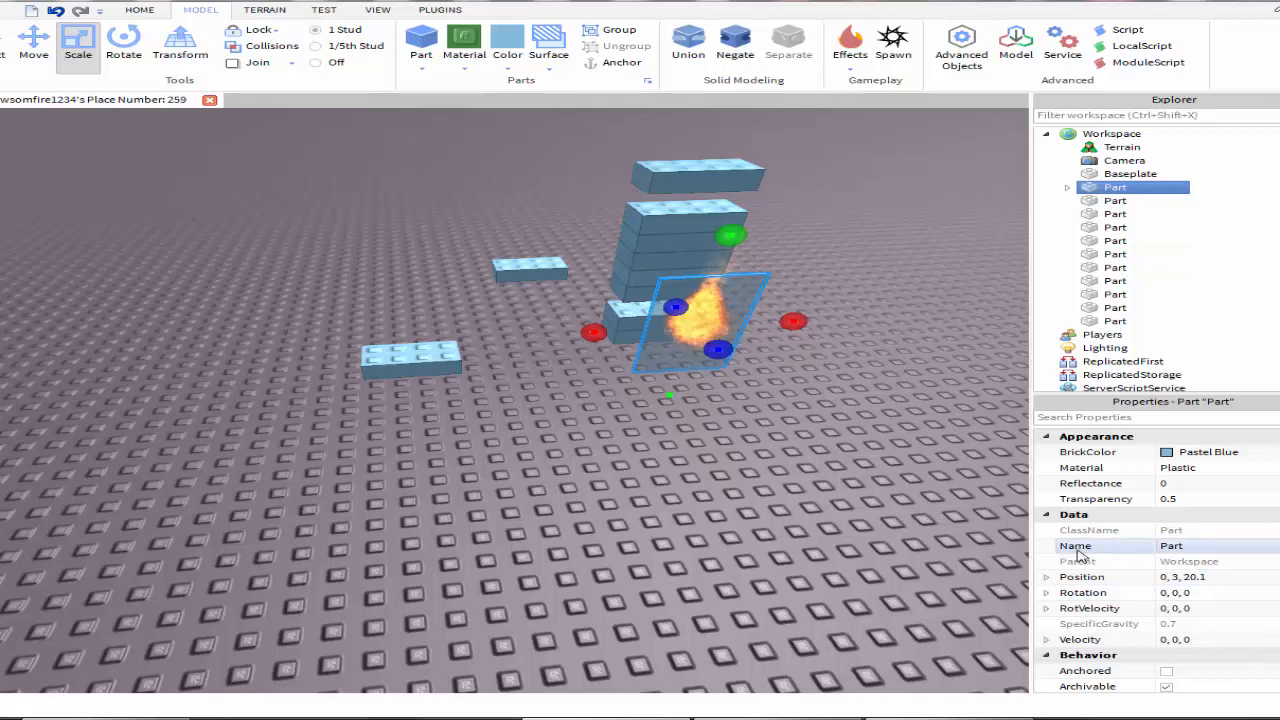
left_click(1220, 548)
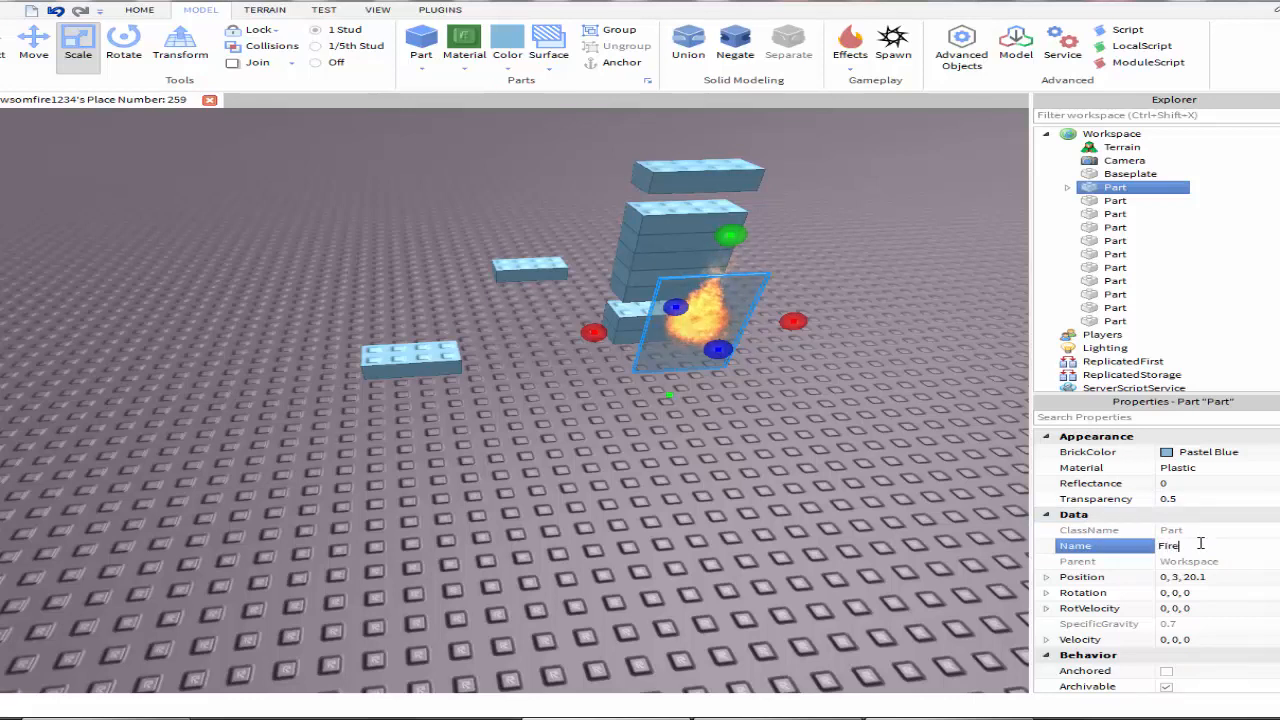
key("Return")
left_click(894, 470)
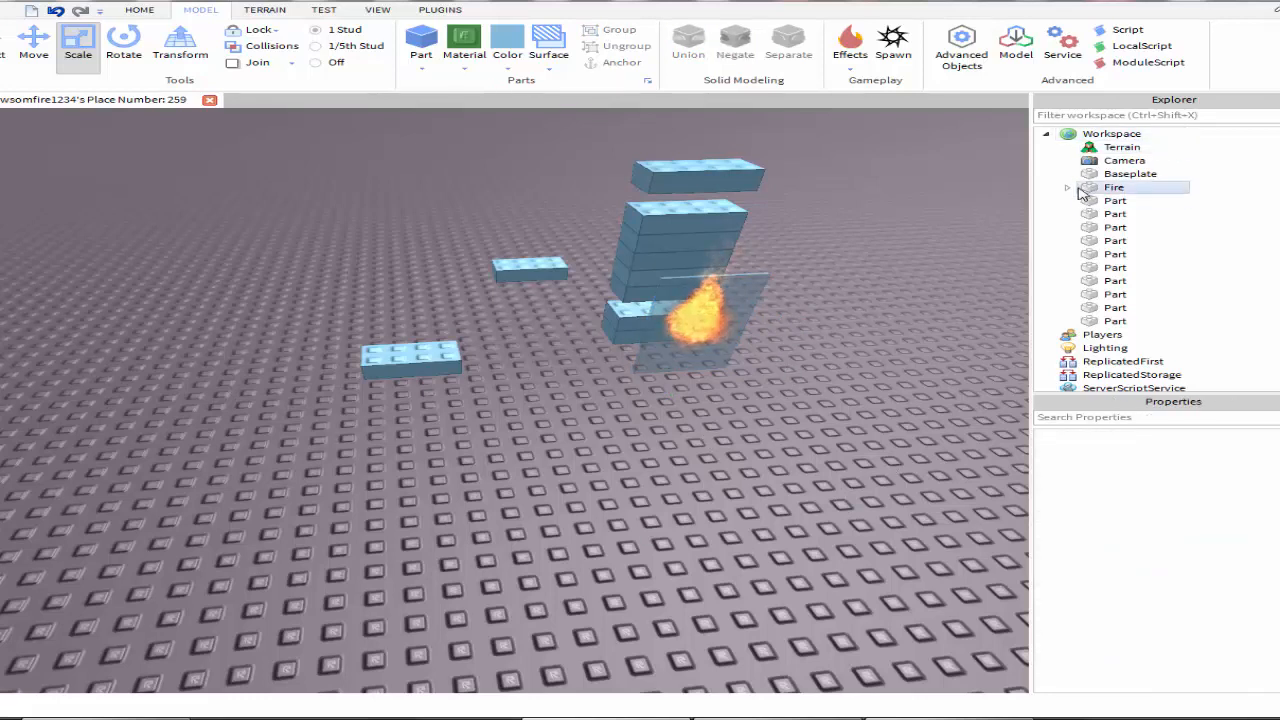
- Delete the Fire effect inside the glass pane part, keeping the part itself
left_click(1113, 187)
left_click(1133, 203)
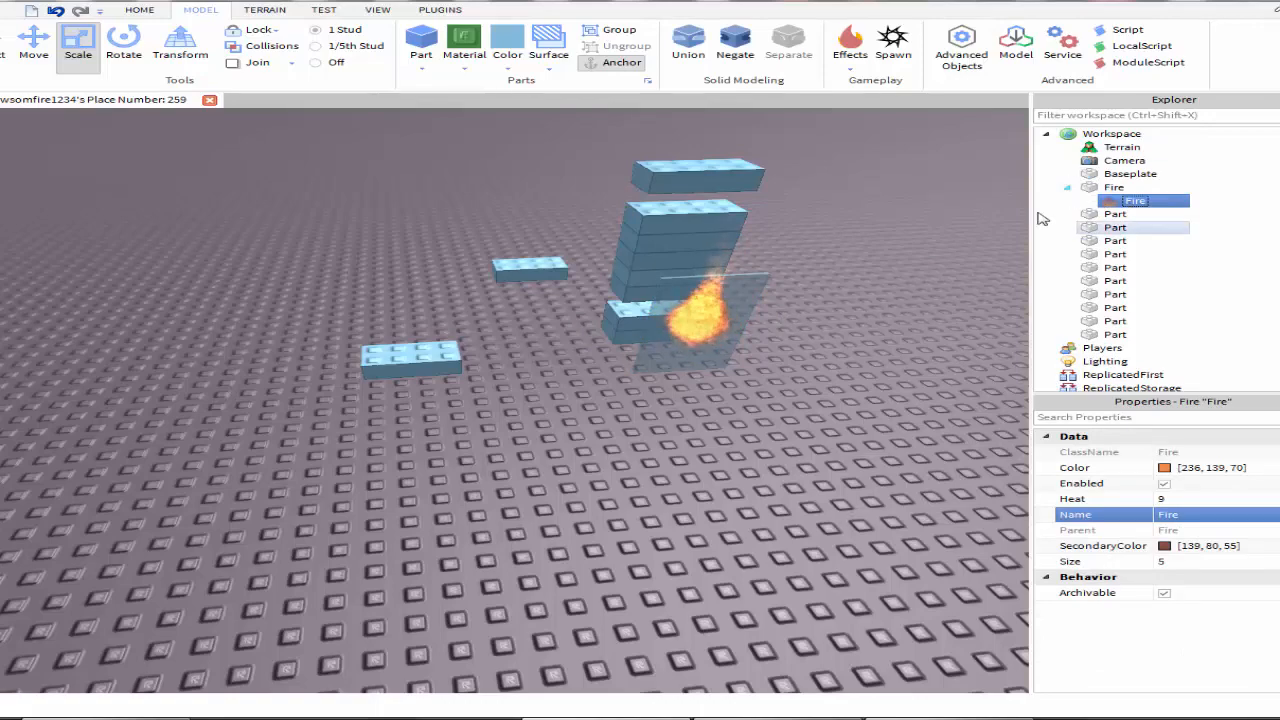
key("Delete")
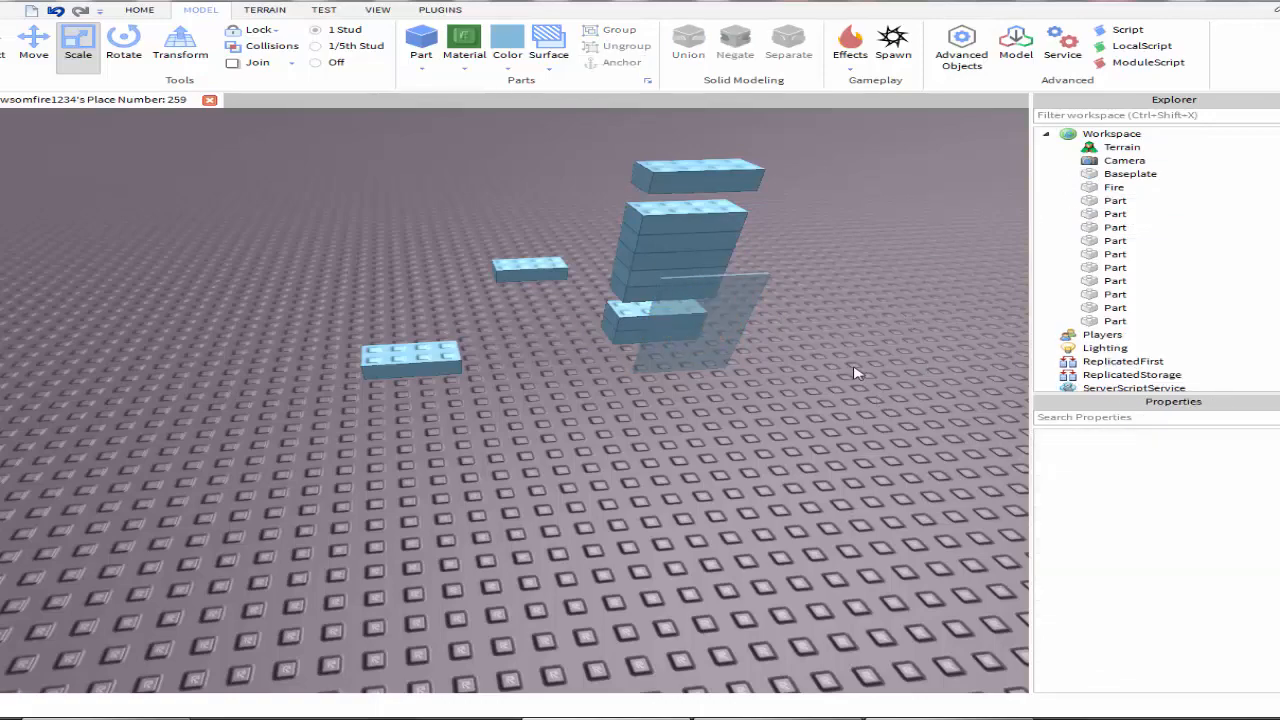
- Move one of the loose parts near the other on the baseplate, select both together, and deselect them
right_click_drag(857, 373, 734, 386)
right_click_drag(634, 402, 727, 381)
left_click_drag(552, 368, 370, 348)
left_click_drag(547, 385, 253, 217)
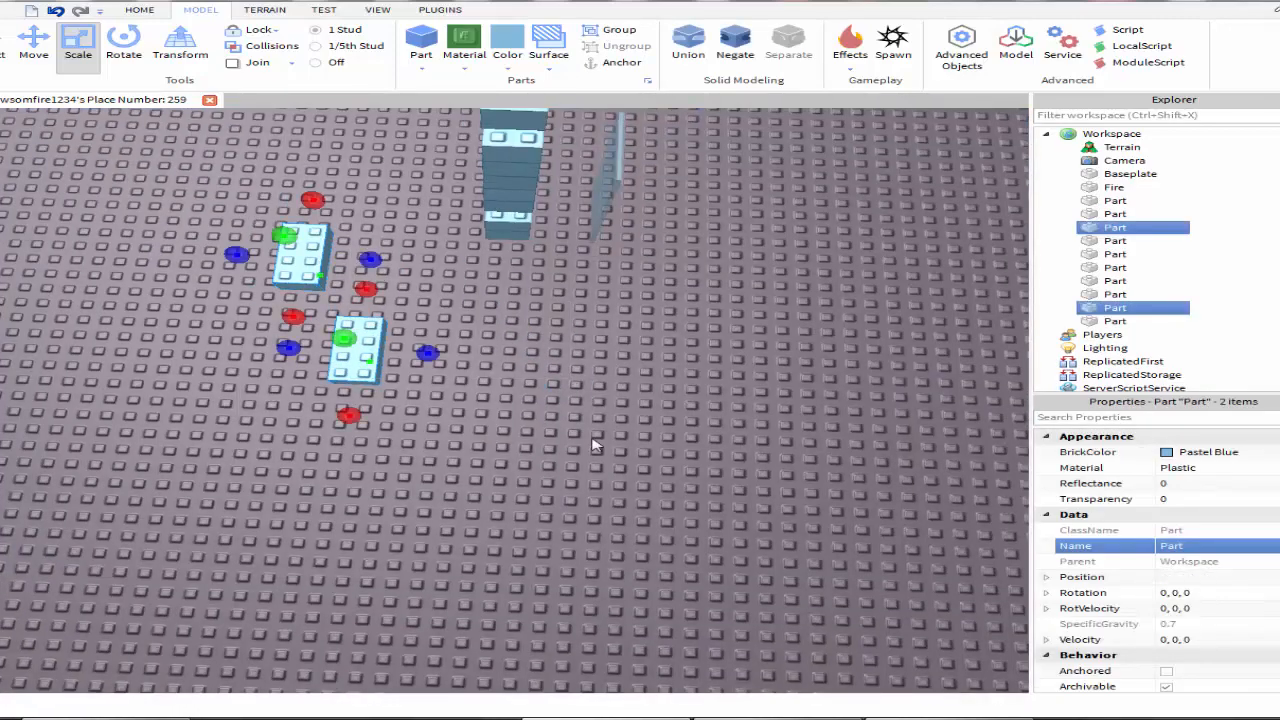
left_click(595, 445)
- Move the glass pane farther away from the stack of parts and save the place
scroll(631, 398, "down", 3)
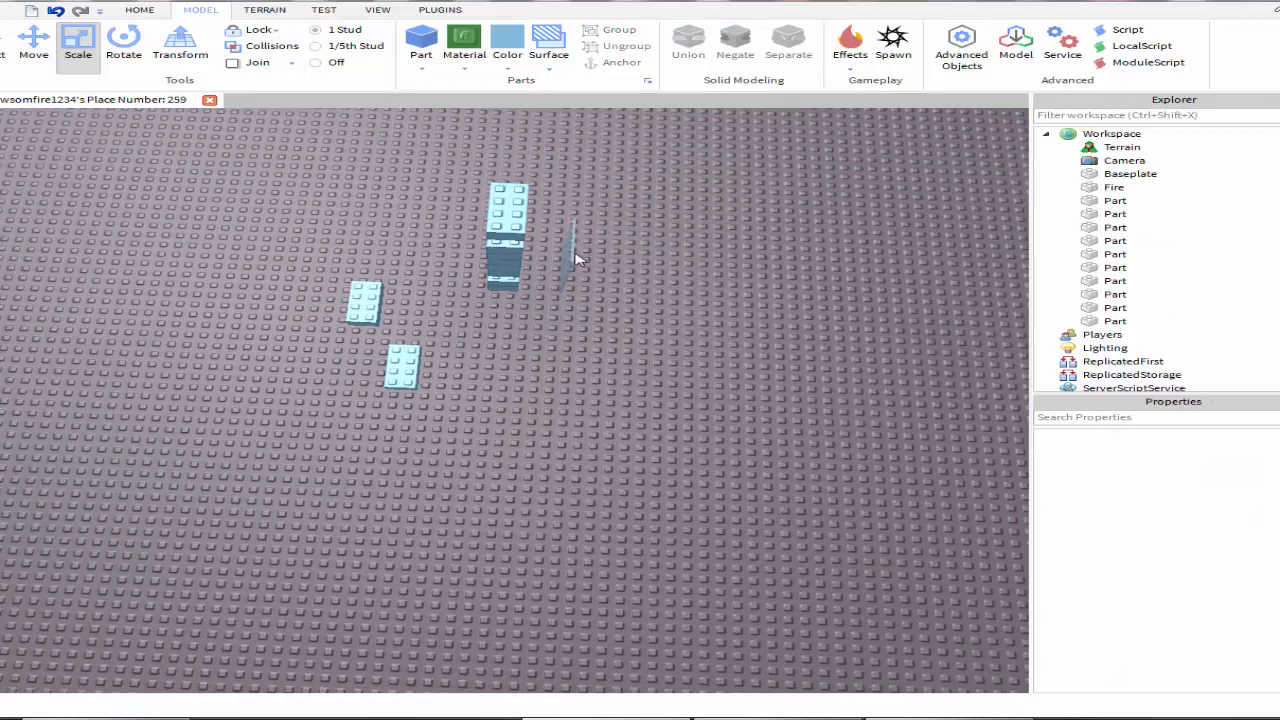
left_click_drag(575, 259, 704, 328)
left_click(537, 397)
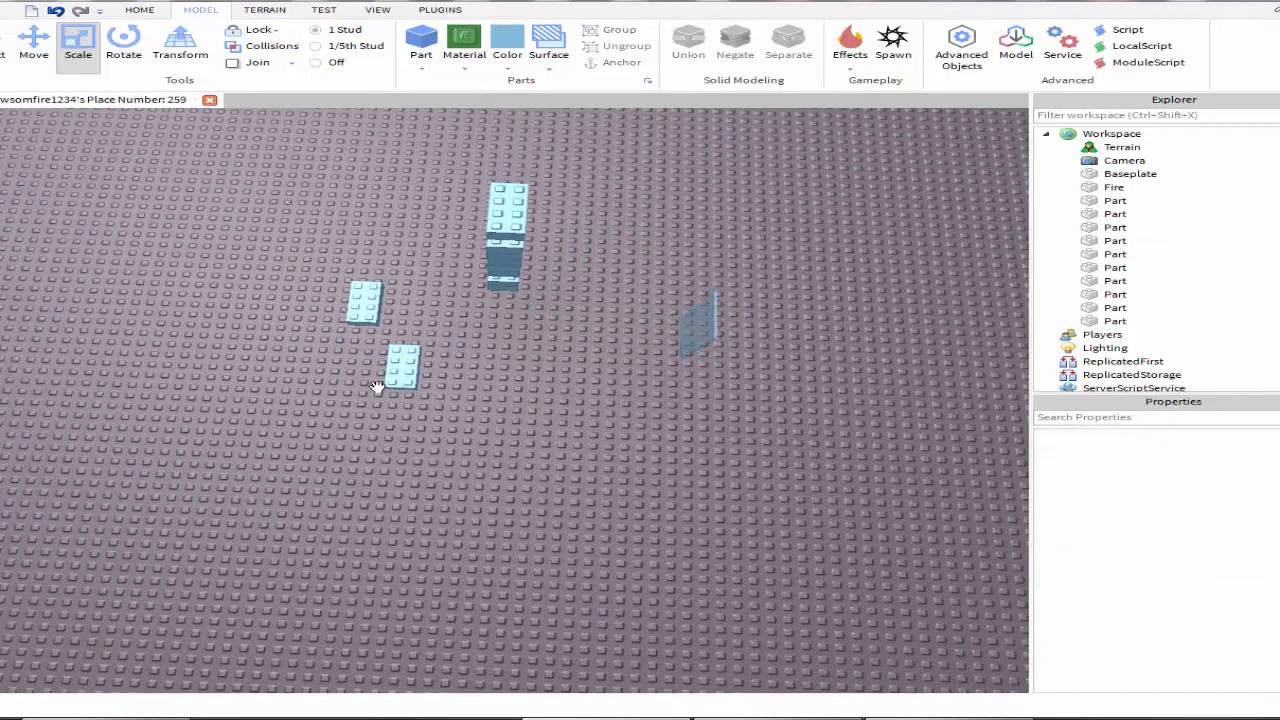
key("ctrl+s")
- Select the ten stacked and loose block parts without the glass pane, group them into one model, and deselect it
key("ctrl+a")
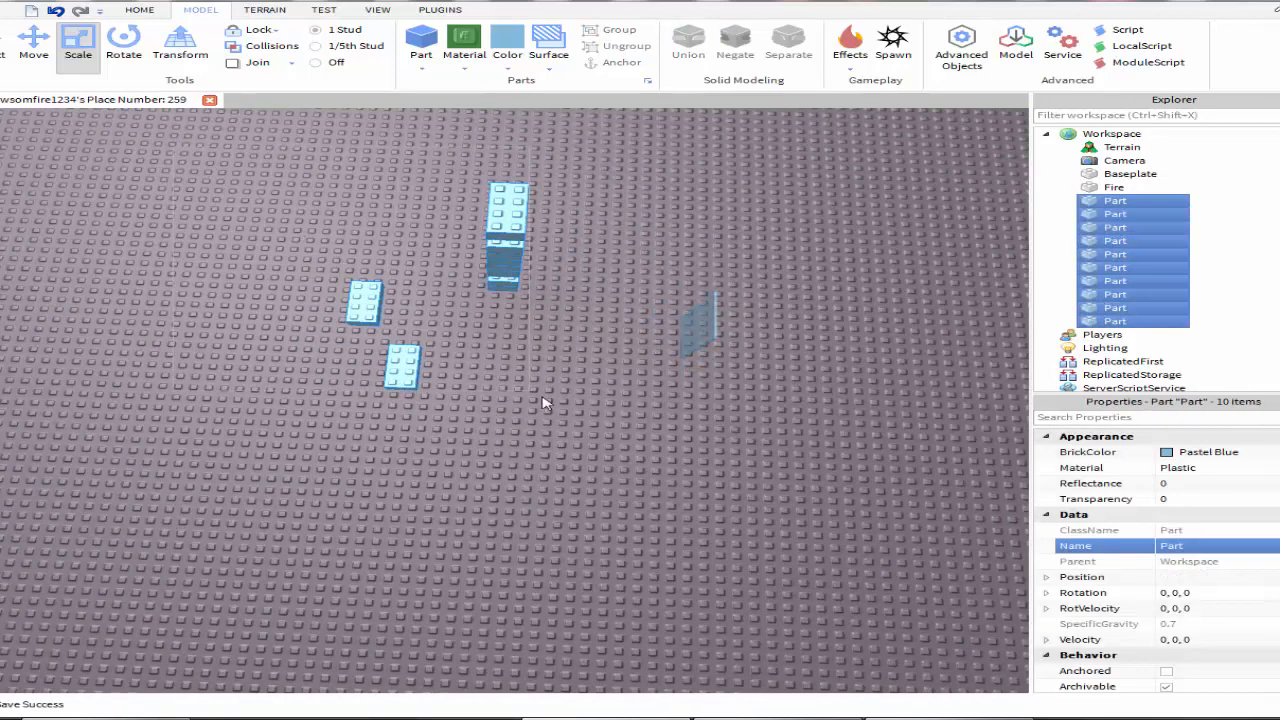
left_click(615, 440)
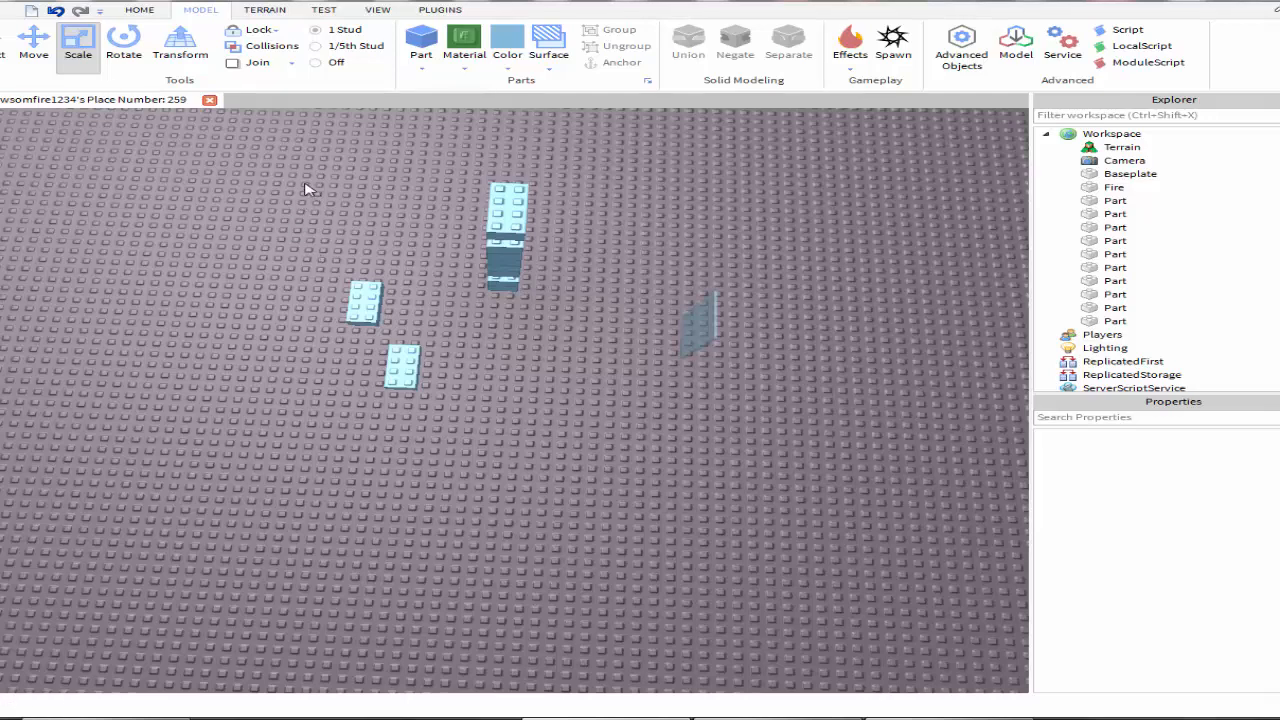
left_click_drag(307, 190, 586, 450)
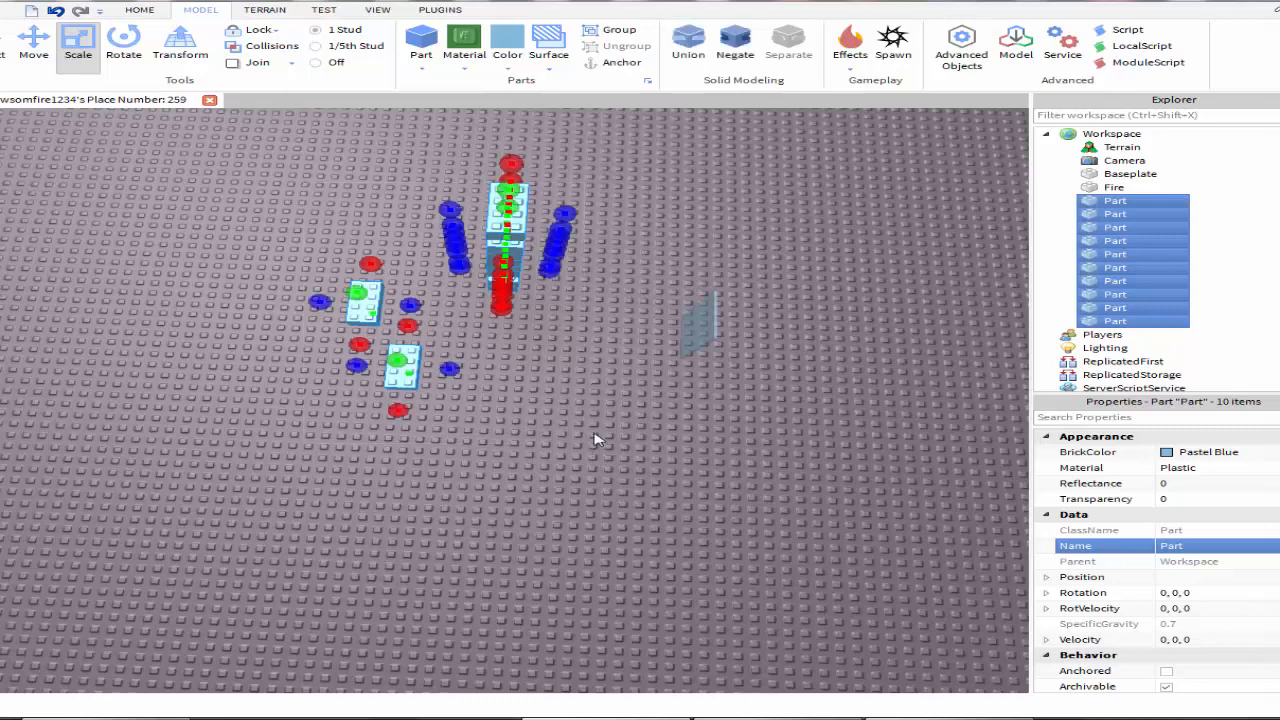
key("ctrl+g")
left_click(590, 438)
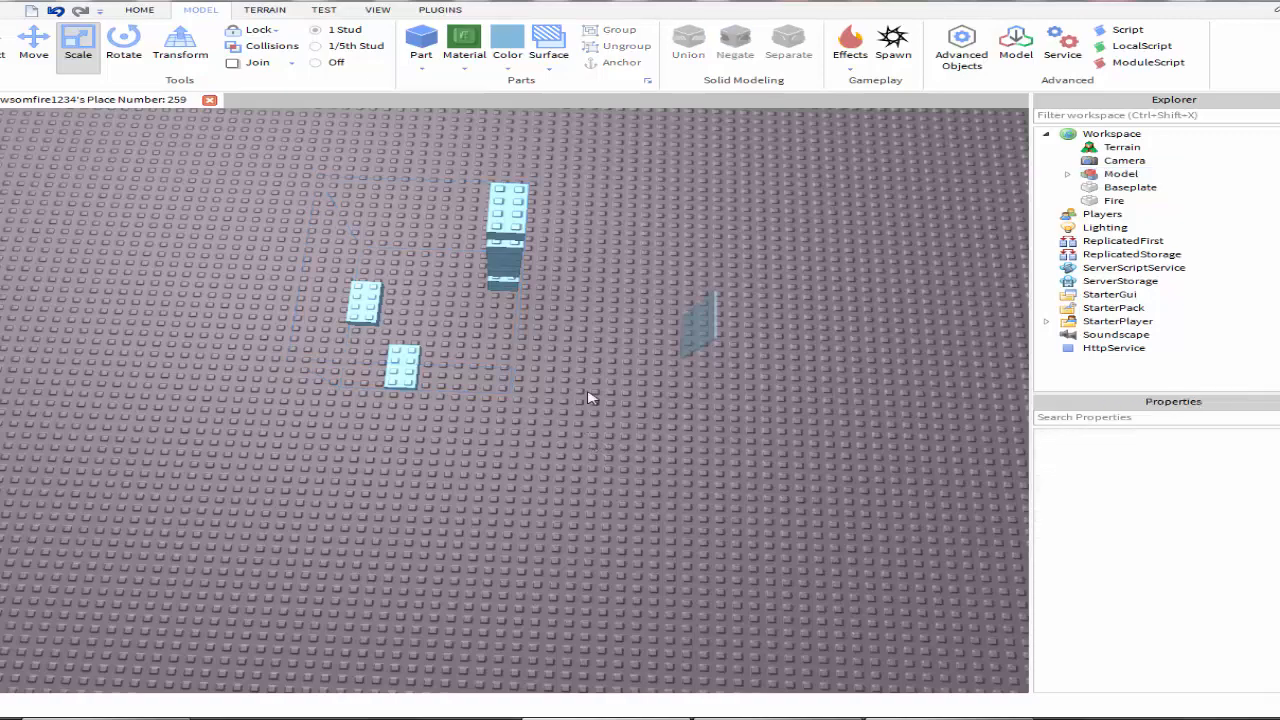
- Move the grouped model around the baseplate to a new spot near the glass pane, and deselect it
right_click_drag(591, 395, 579, 381)
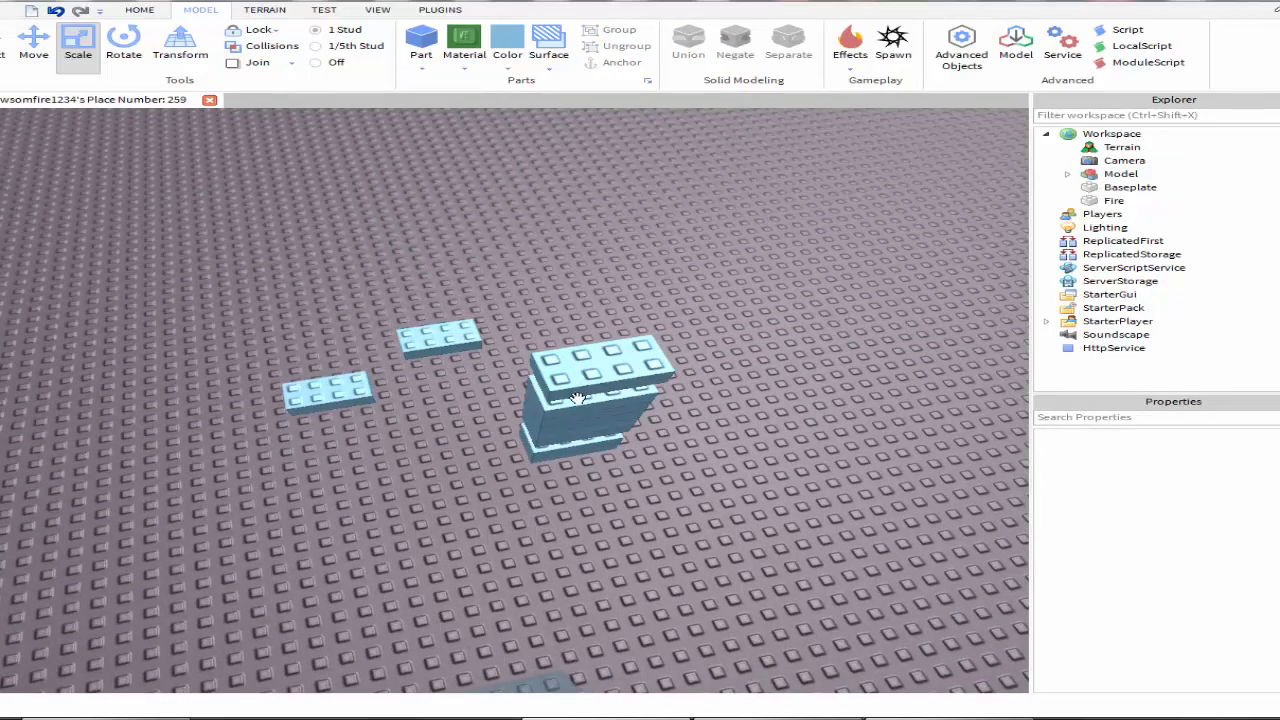
left_click_drag(578, 399, 605, 415)
right_click_drag(605, 415, 603, 326)
left_click_drag(603, 326, 766, 420)
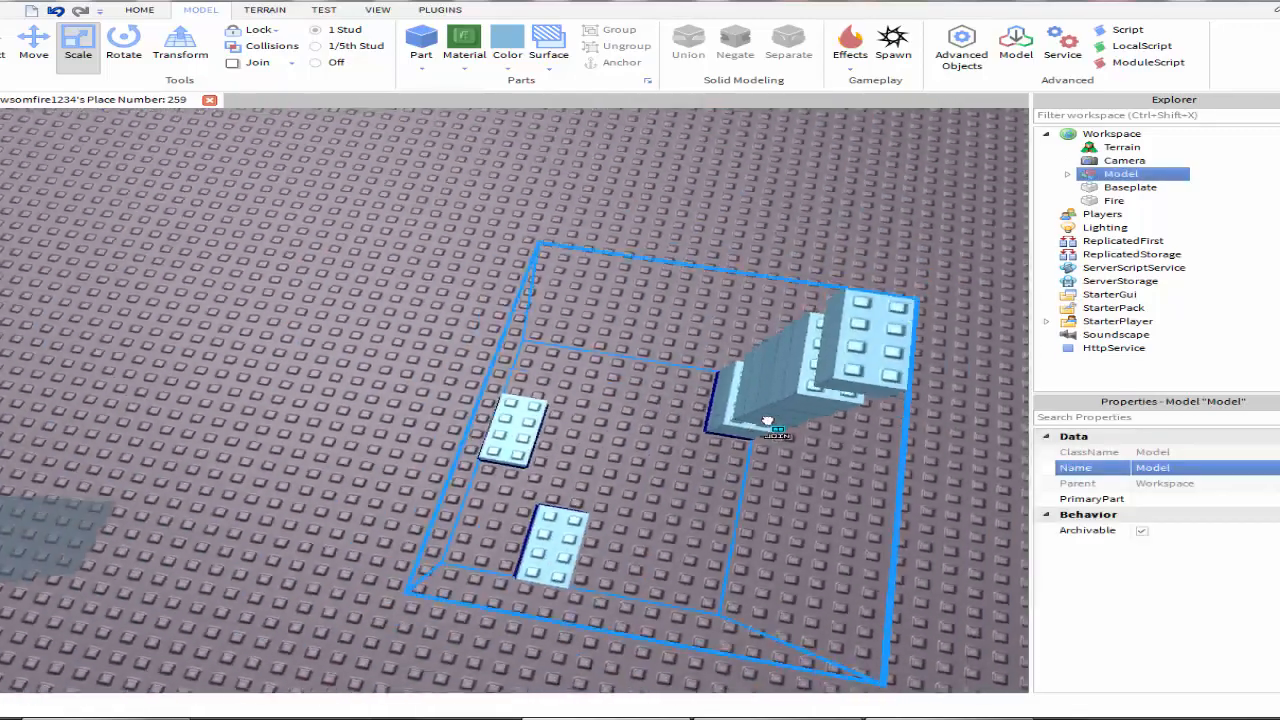
right_click_drag(766, 420, 771, 423)
left_click_drag(771, 423, 630, 255)
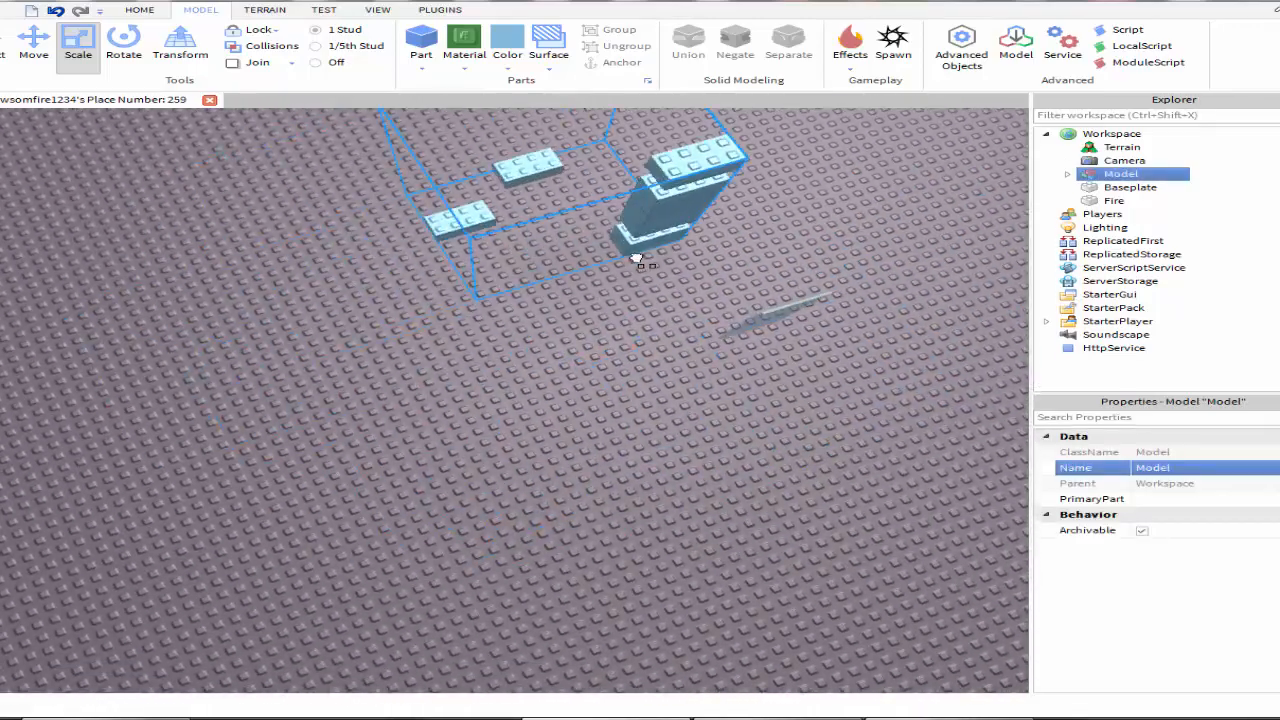
left_click(614, 390)
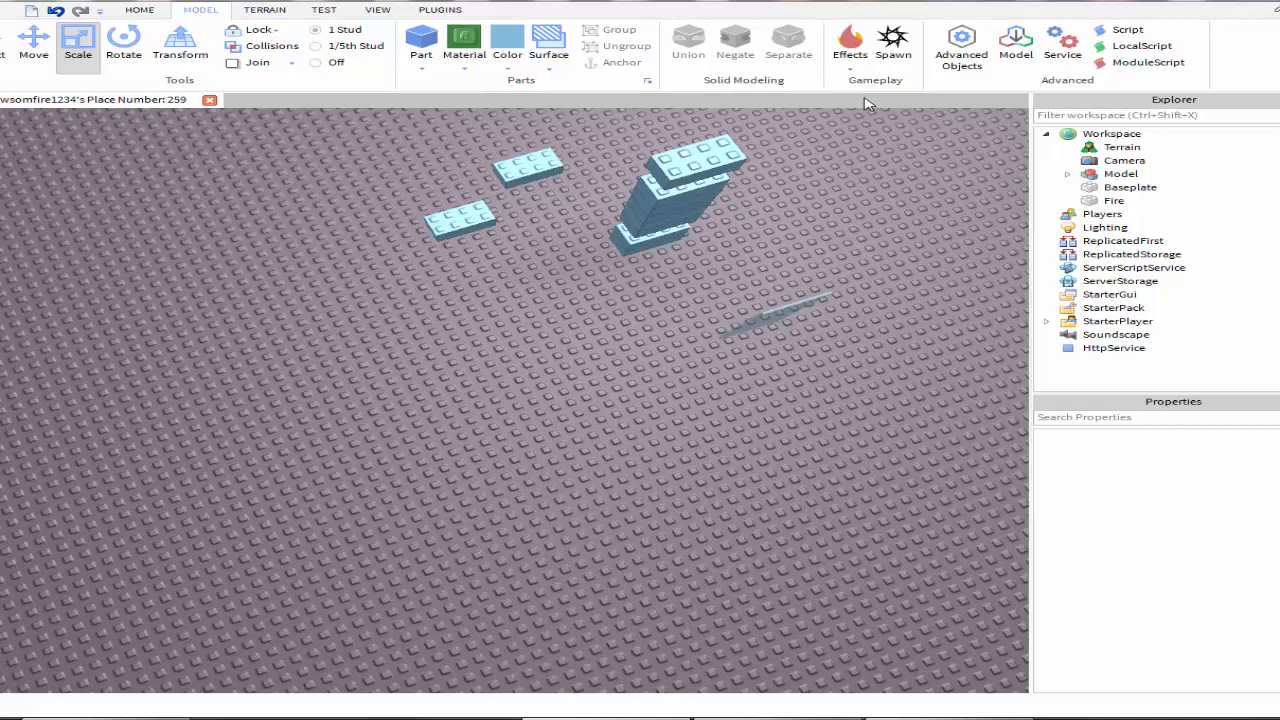
- Ungroup the model into its separate block parts and deselect them
left_click(666, 208)
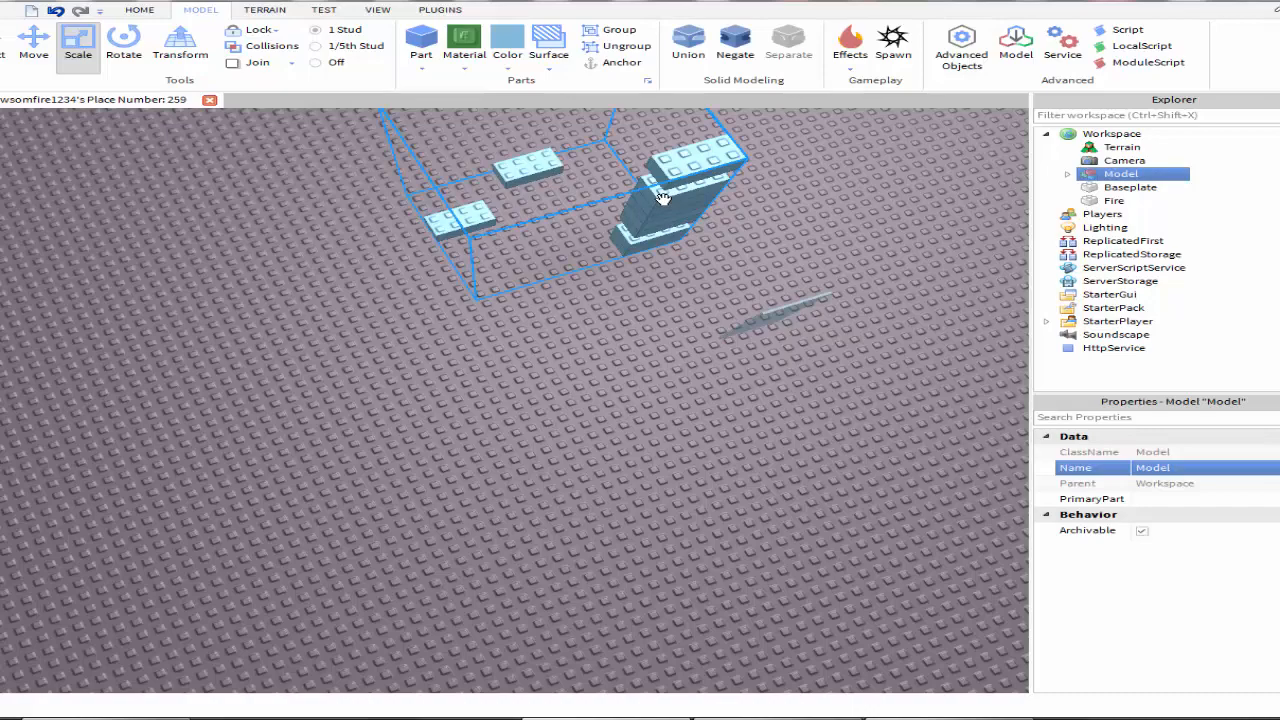
key("ctrl+u")
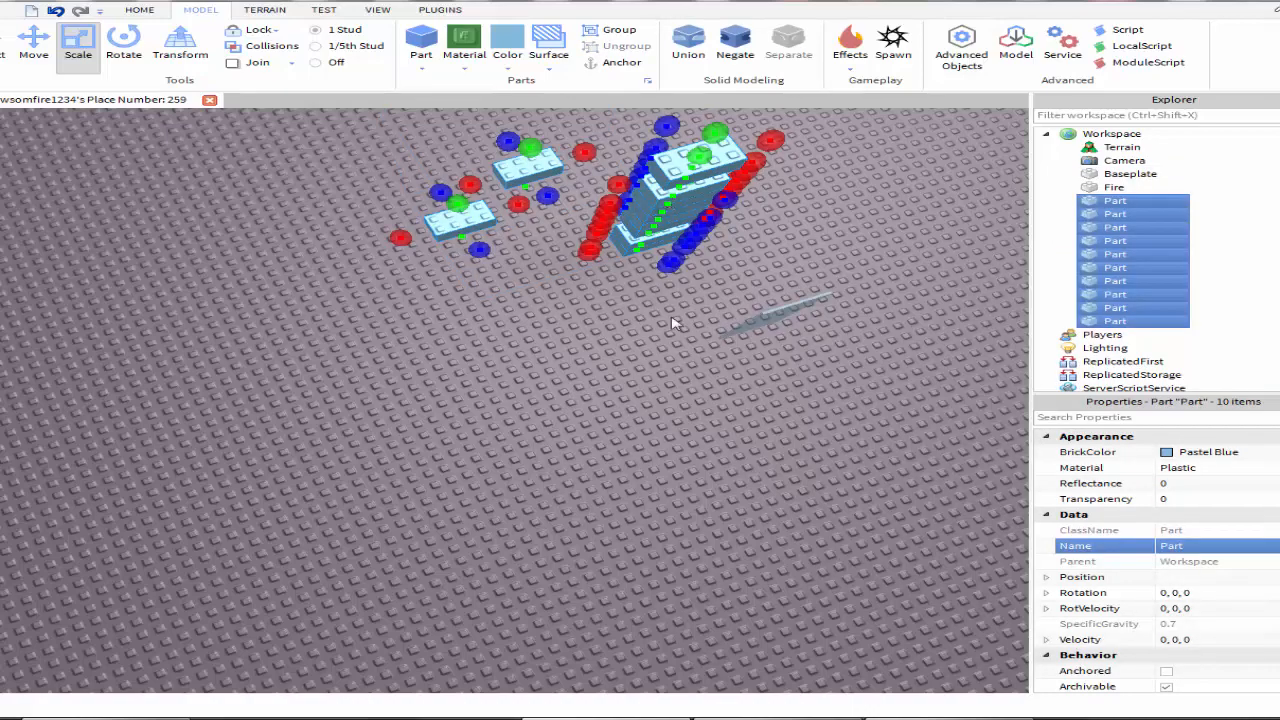
left_click(627, 406)
- Select only the two loose parts lying beside the stack and group them into a model
right_click_drag(627, 406, 627, 404)
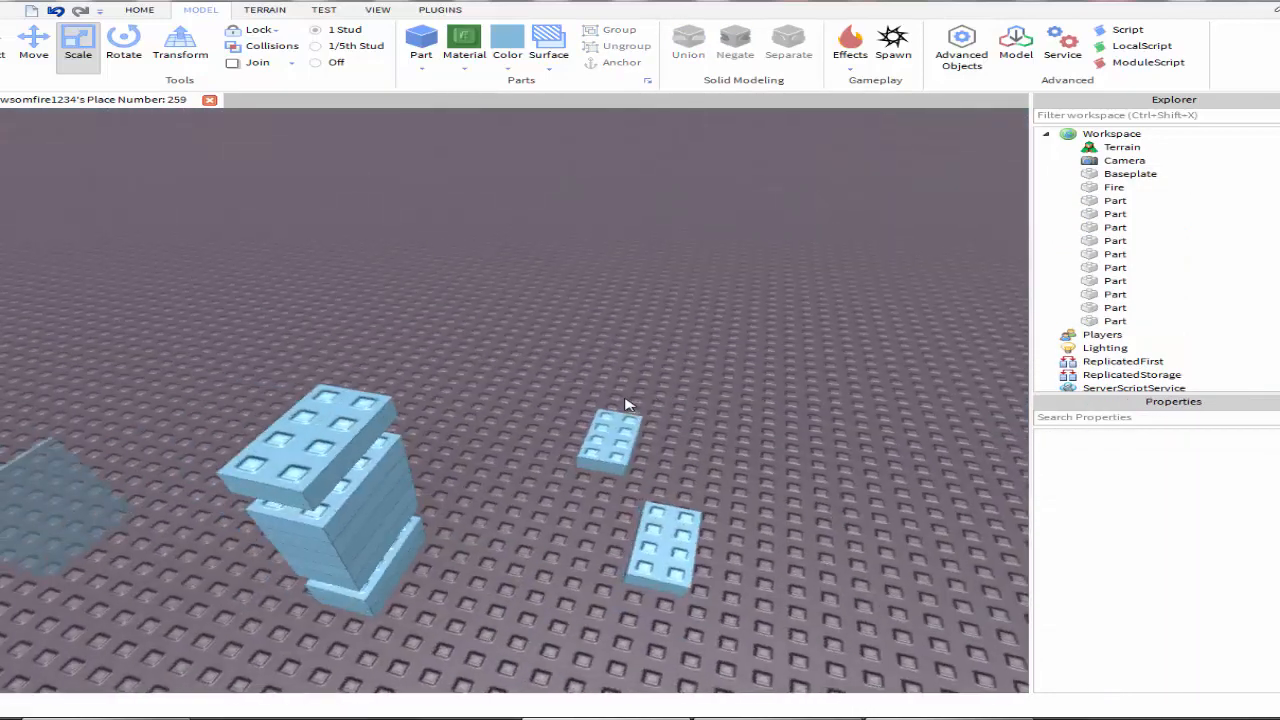
scroll(627, 405, "down", 4)
right_click_drag(627, 482, 762, 555)
left_click_drag(753, 508, 654, 380)
key("ctrl+g")
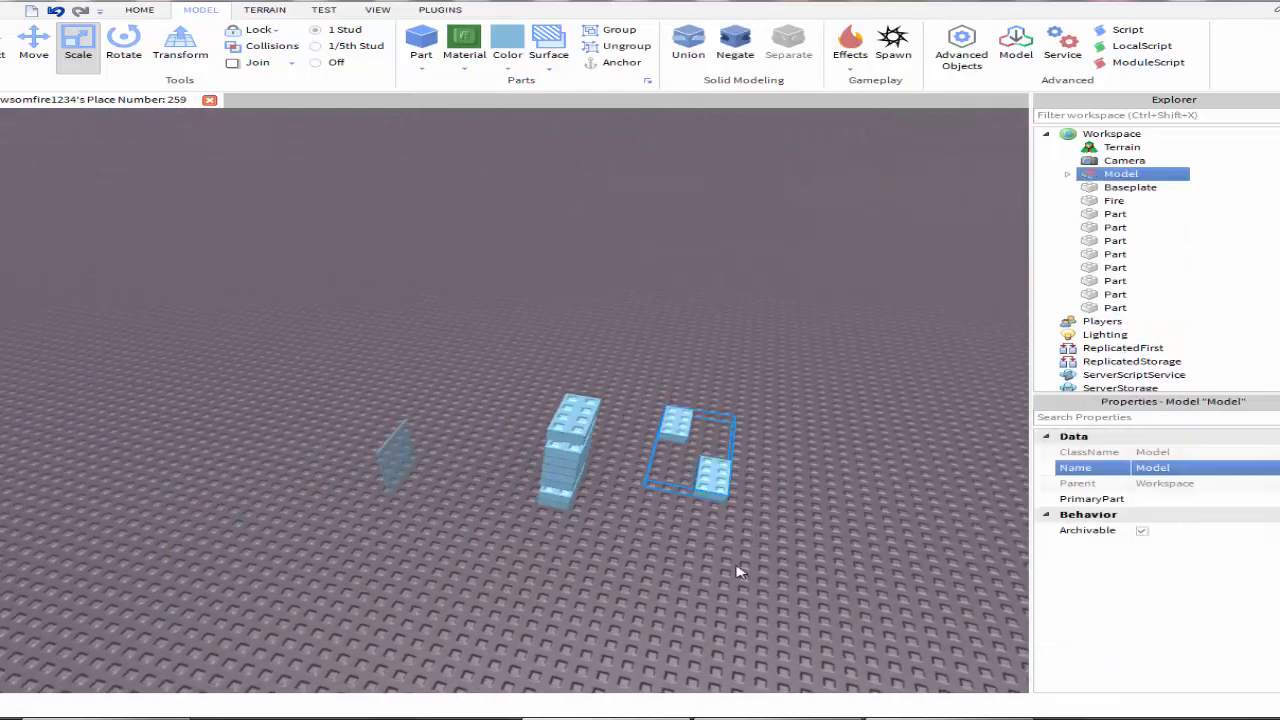
- Select all the blocks of the stack, group them into a second model, and deselect it
left_click(623, 529)
left_click_drag(621, 527, 560, 341)
key("ctrl+g")
left_click(603, 528)
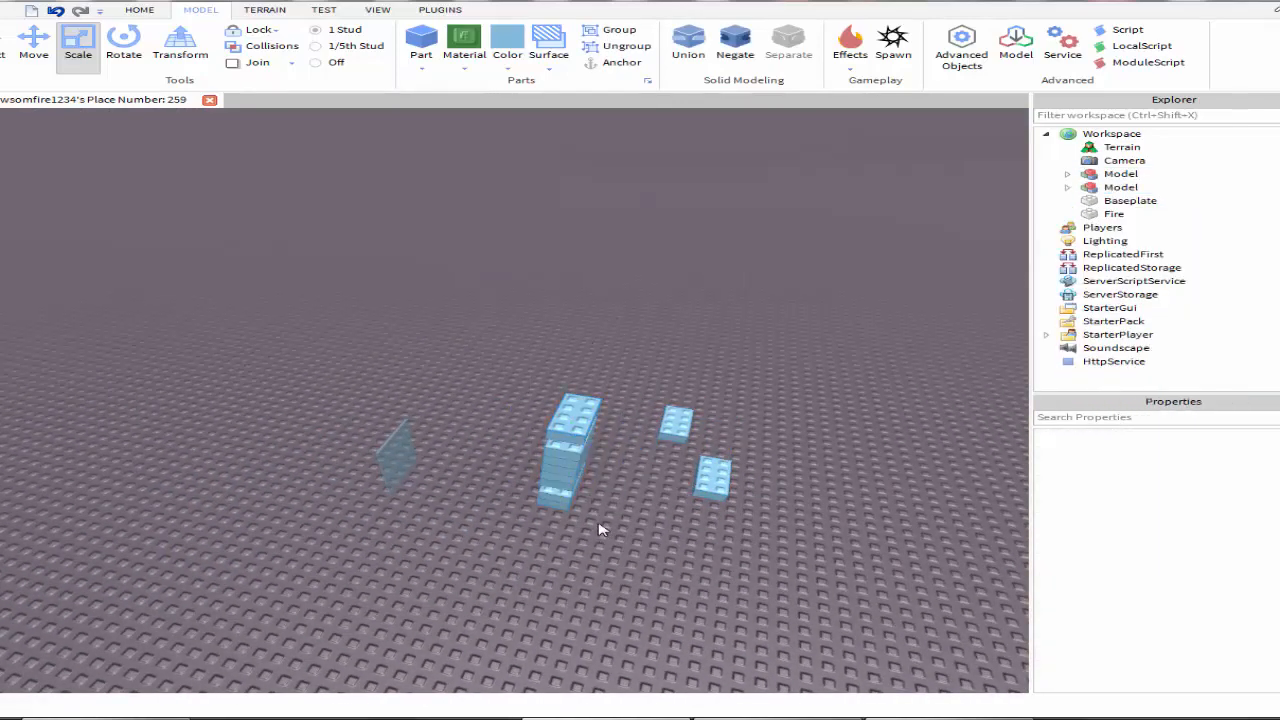
- Select the two-part model and the stack model together and group them into one parent model
scroll(694, 463, "up", 3)
left_click(698, 465)
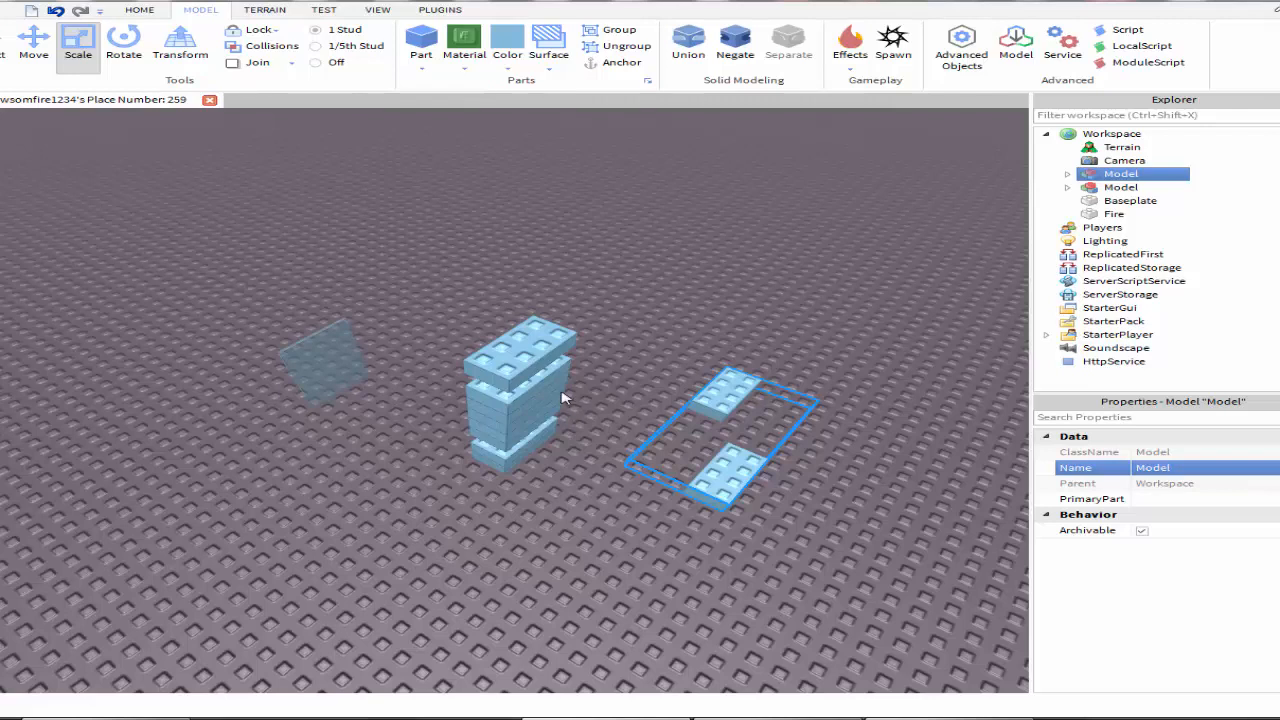
left_click(560, 390, "shift")
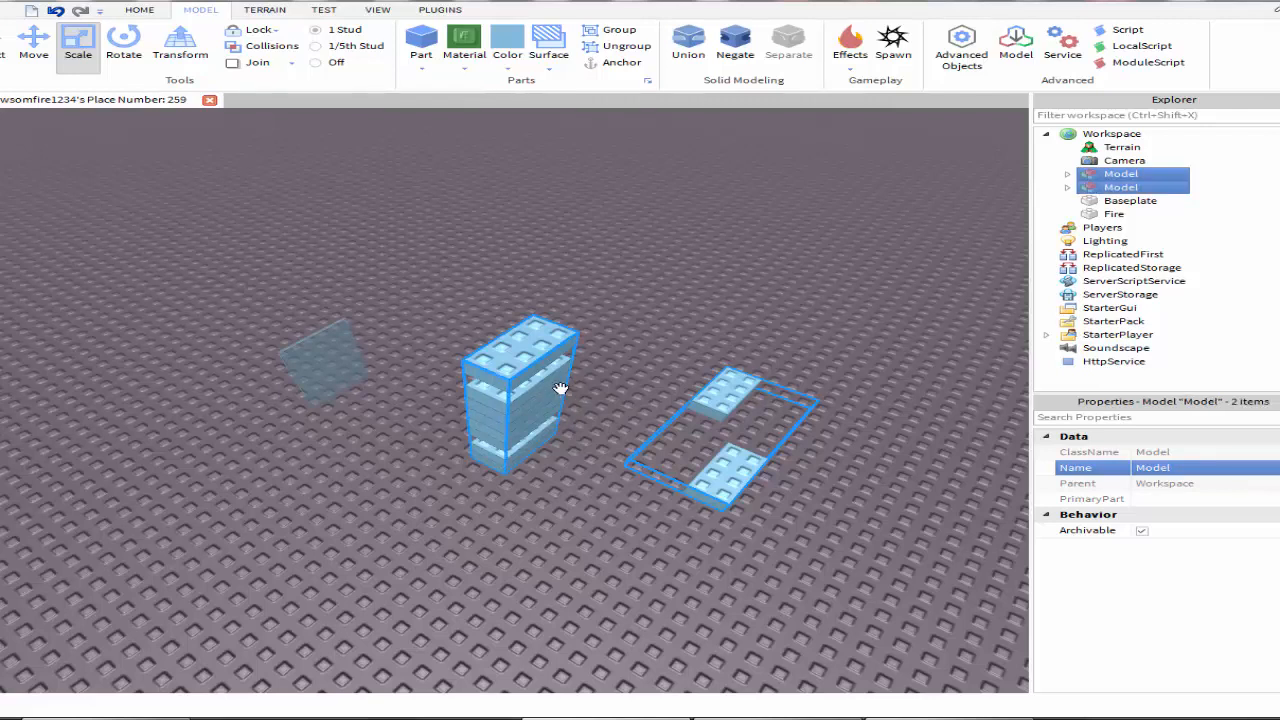
key("ctrl+g")
- Examine the parent model's hierarchy by expanding both nested models and selecting each, and collapse the nested models again
left_click(1067, 174)
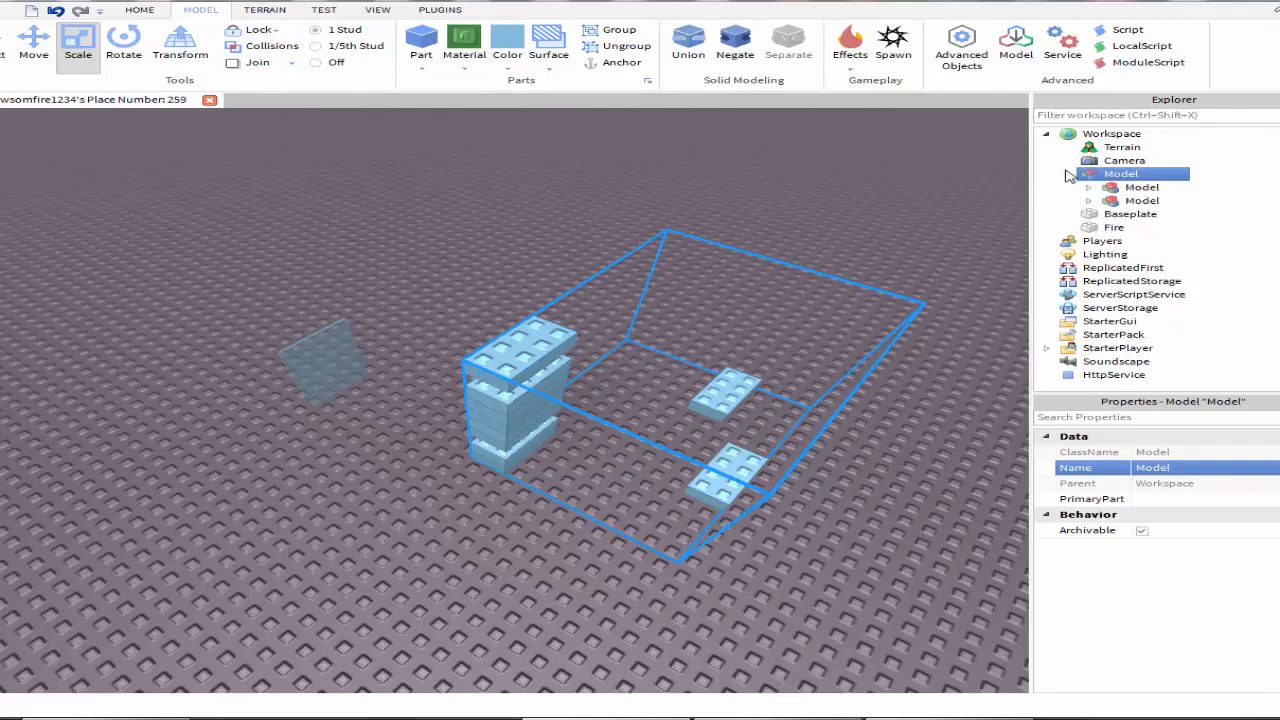
left_click(1088, 187)
left_click(1088, 307)
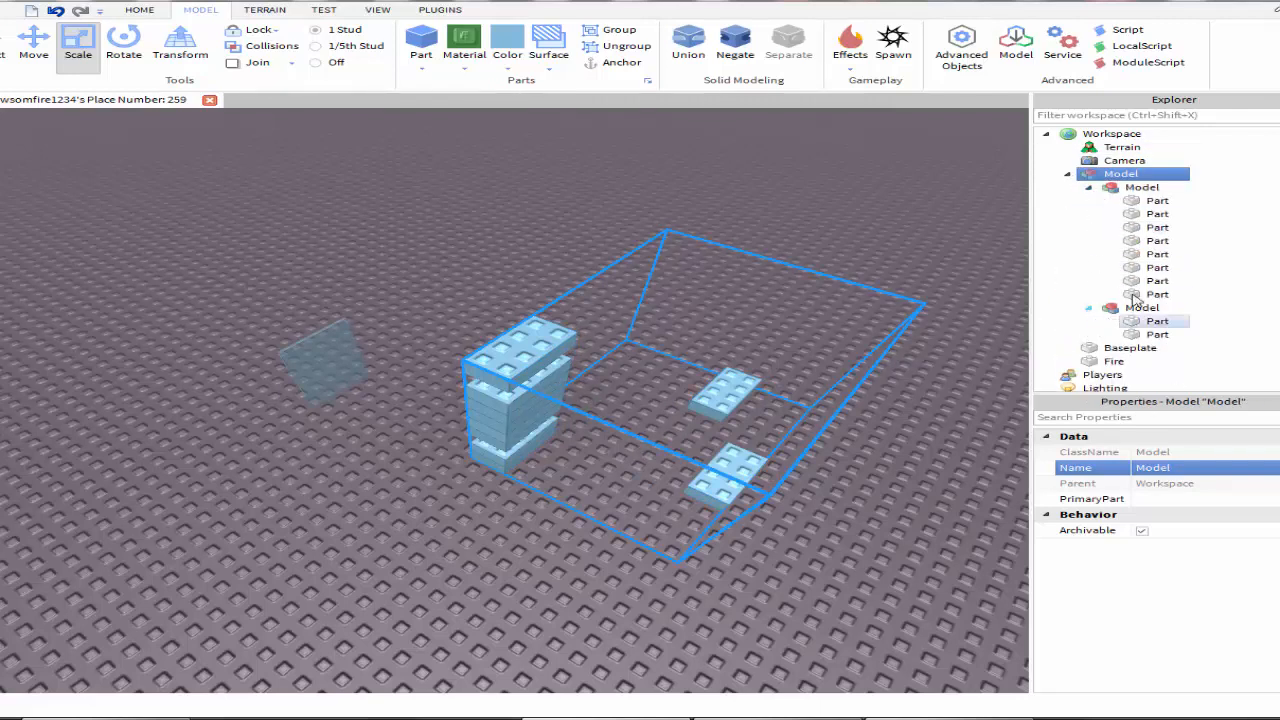
left_click(1140, 307)
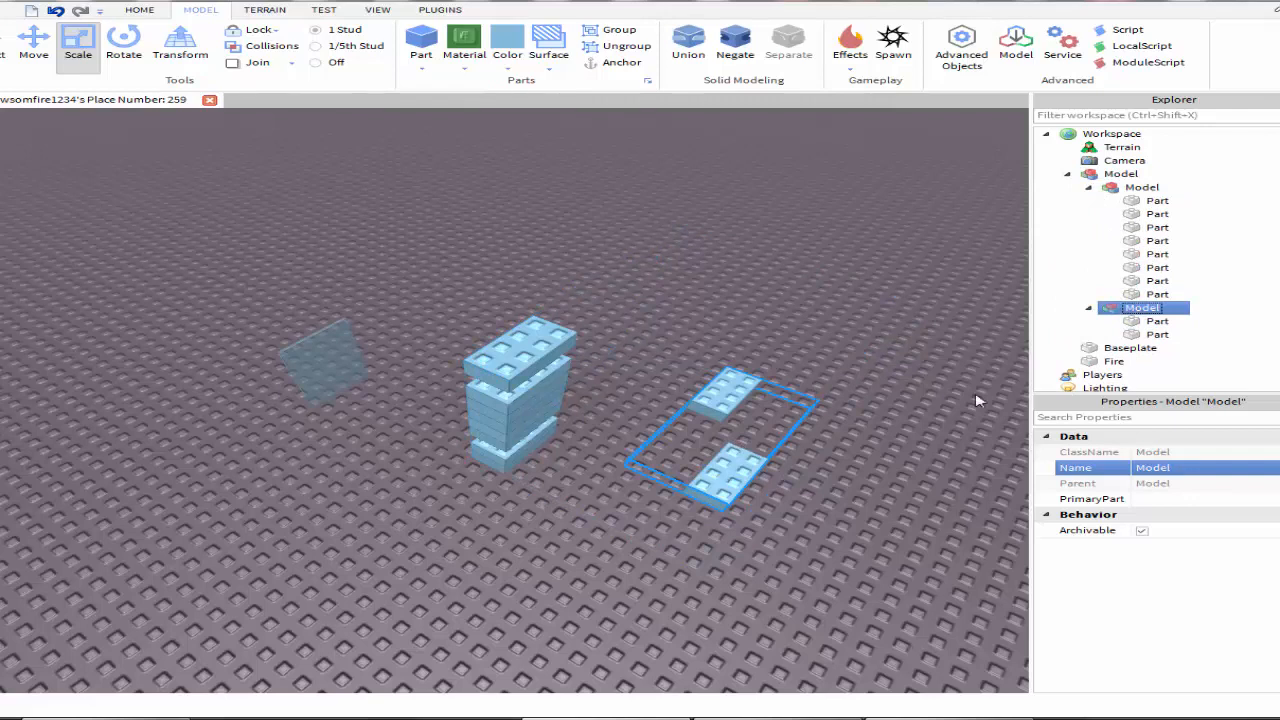
left_click(1142, 188)
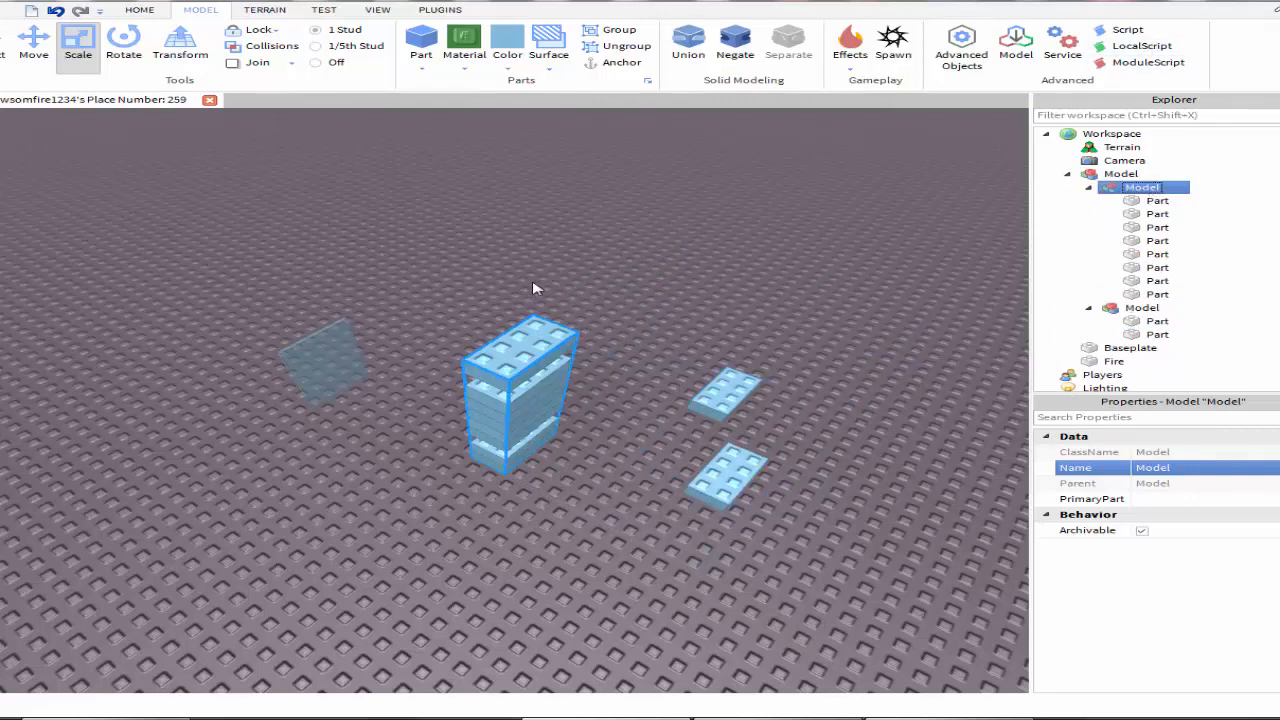
left_click(1088, 307)
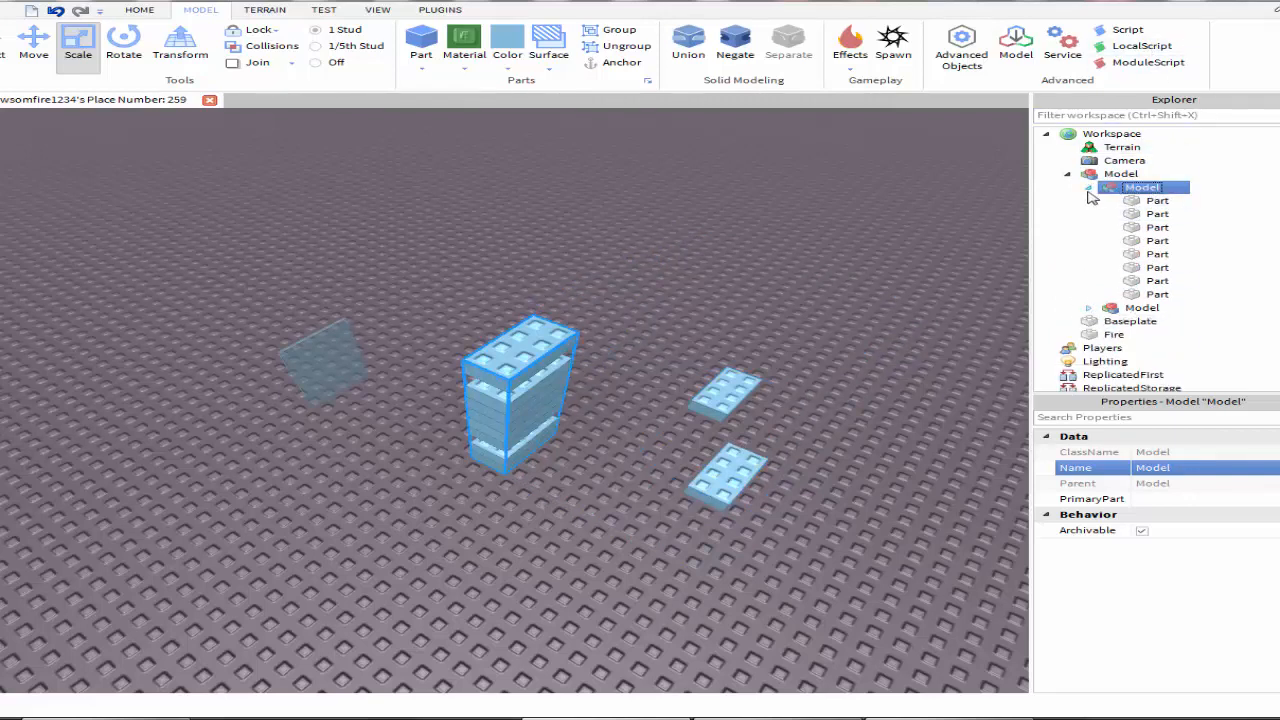
left_click(1089, 189)
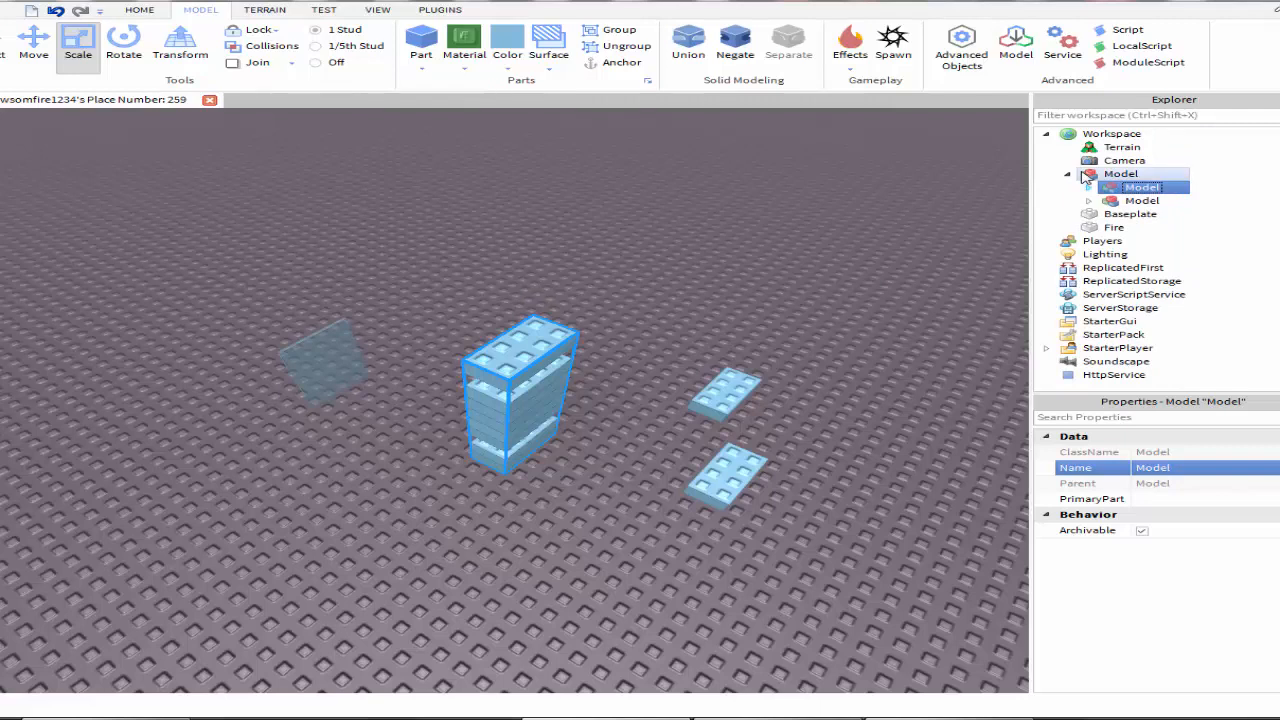
- Rename the parent model as Pie and deselect it
left_click(1118, 174)
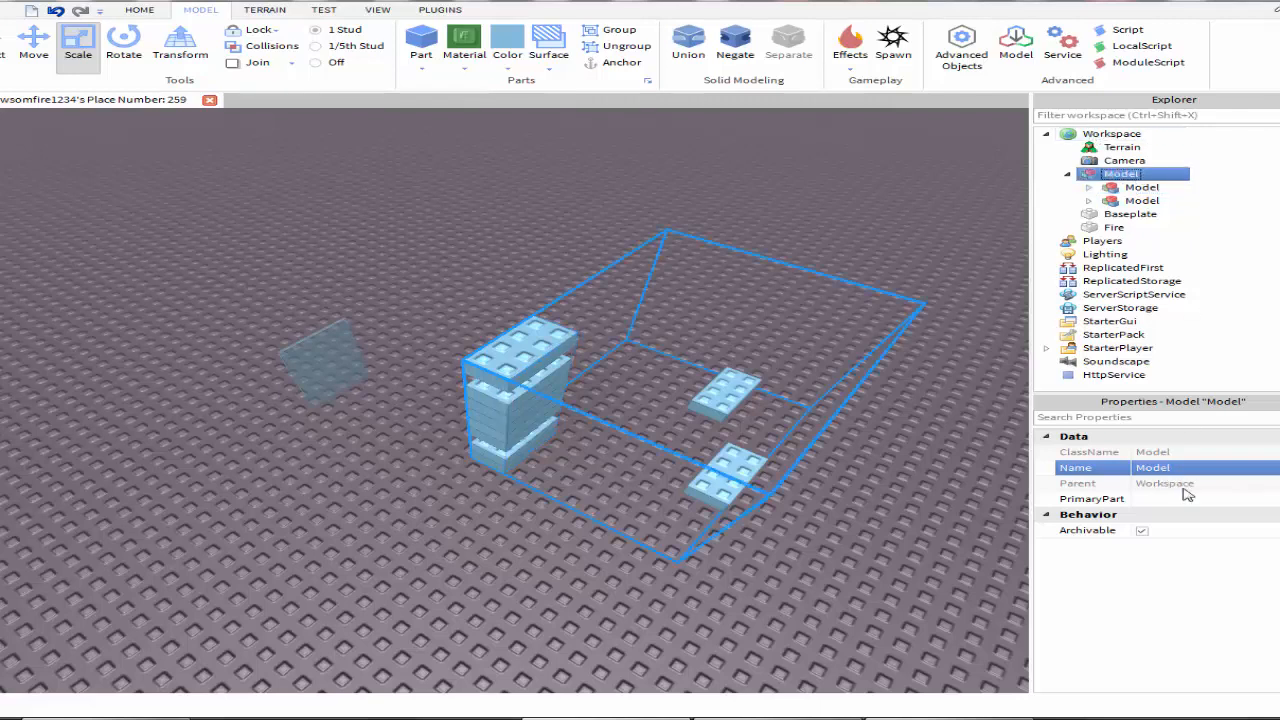
left_click(1200, 468)
type("Pie")
key("Return")
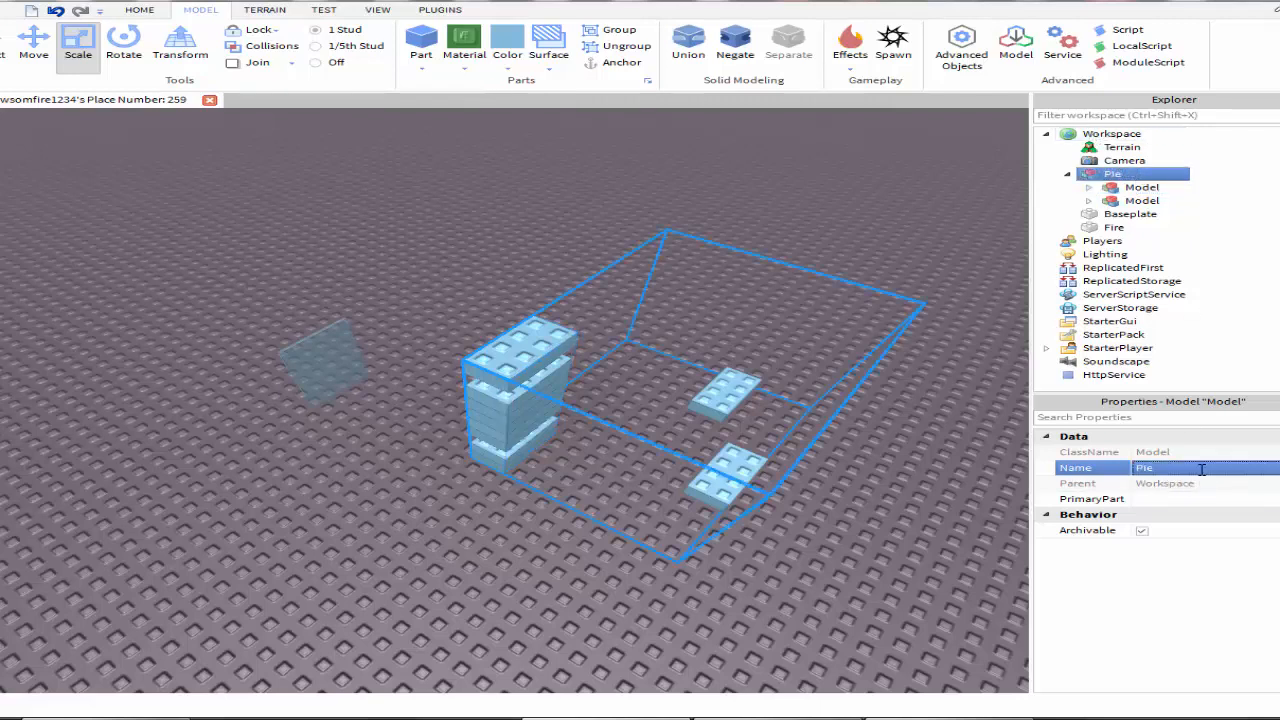
left_click(740, 258)
- Ungroup both nested models inside Pie so their parts sit directly under it, and deselect the parts
left_click(1142, 188)
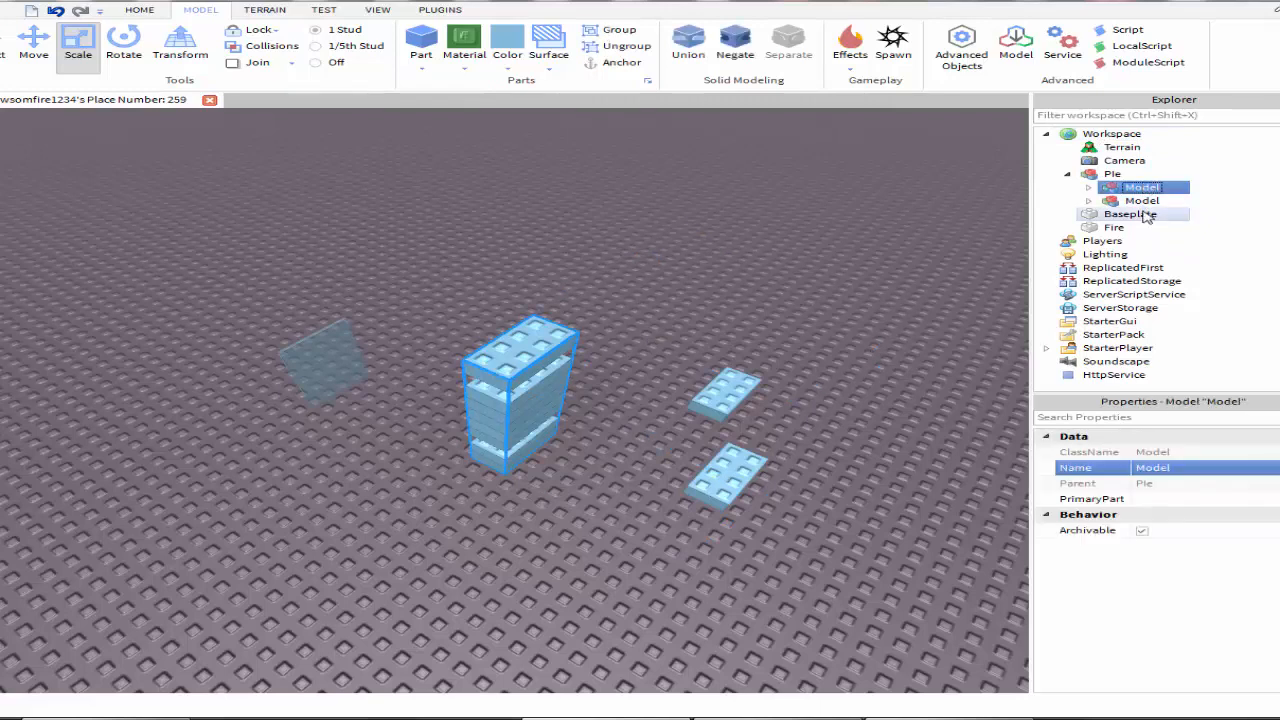
left_click(1142, 201)
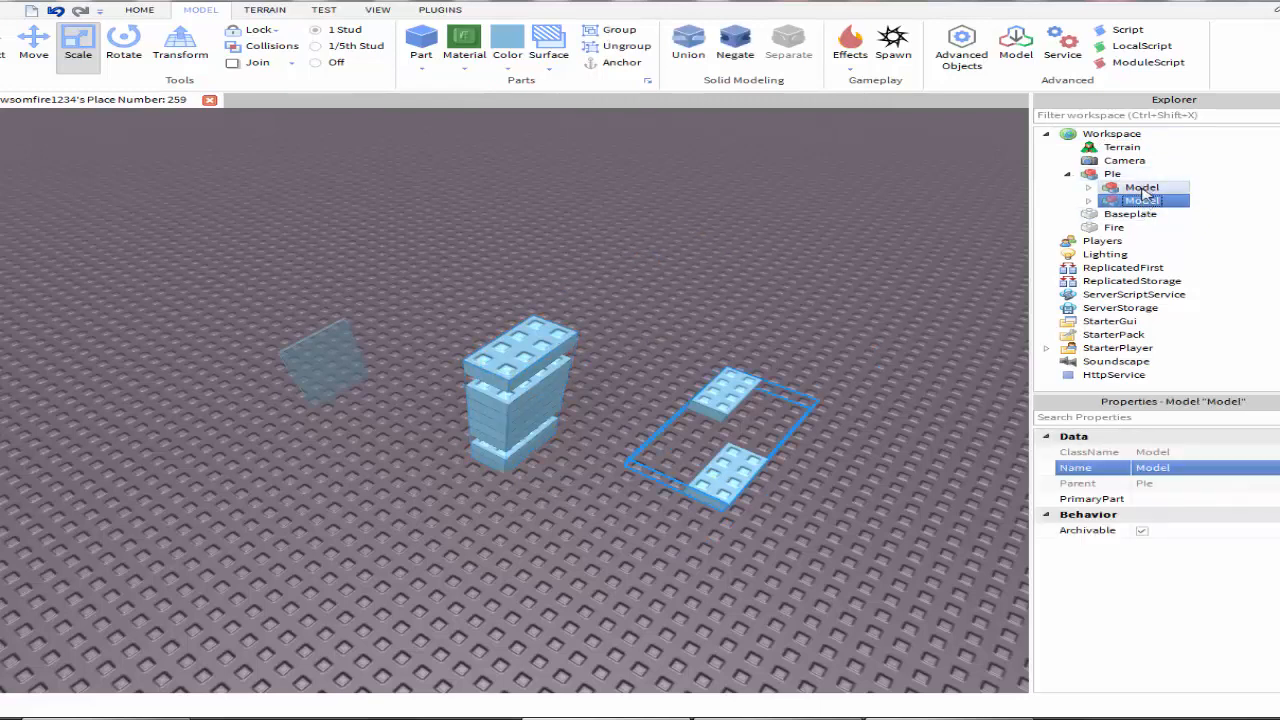
left_click(1142, 188, "ctrl")
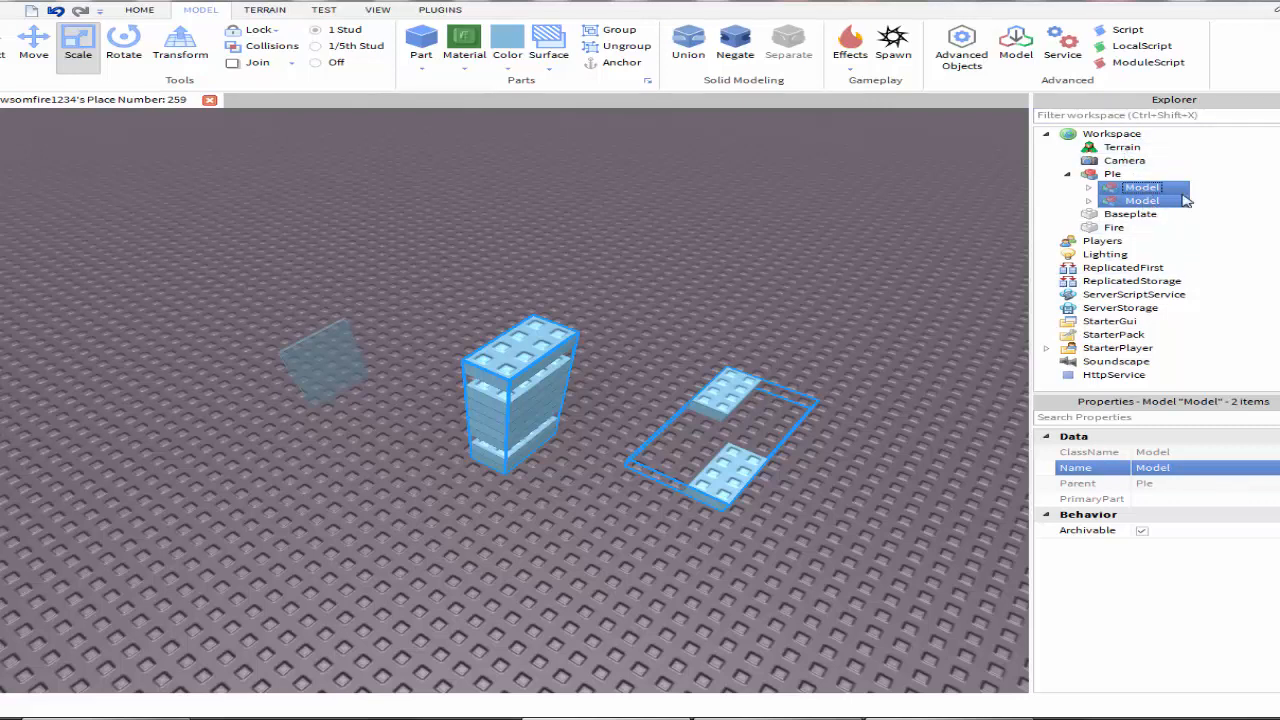
key("ctrl+u")
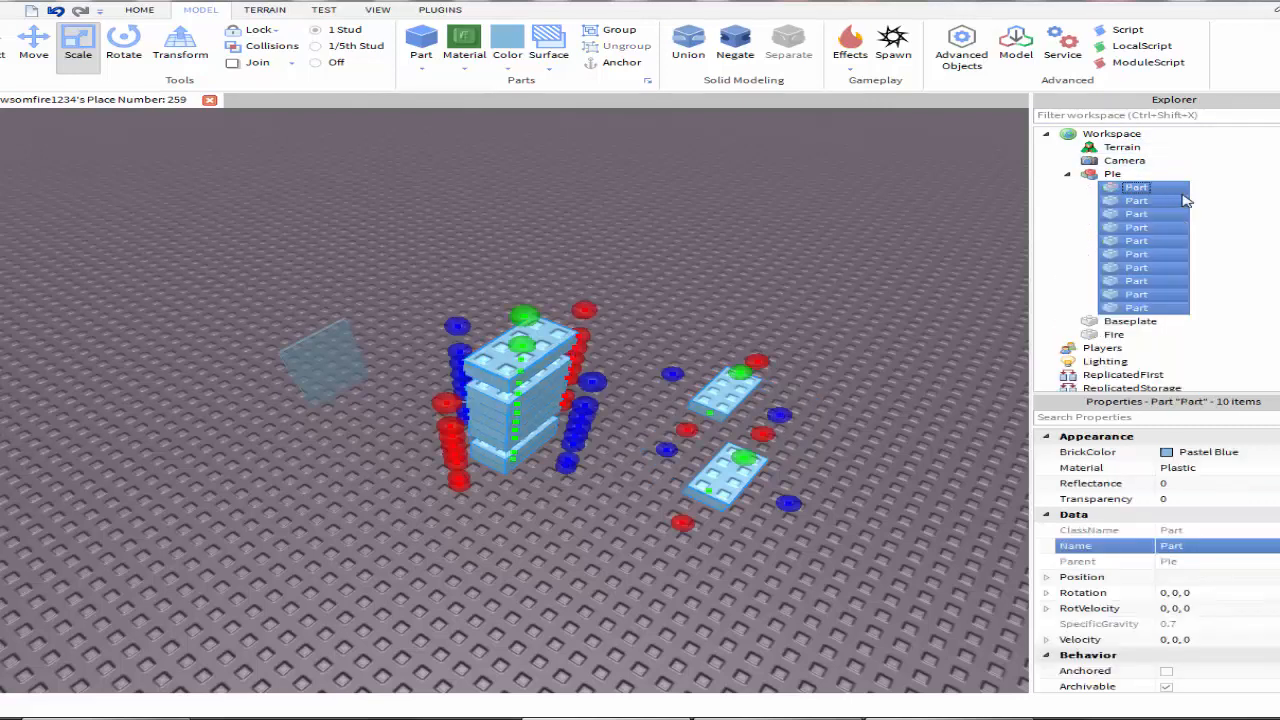
left_click(893, 340)
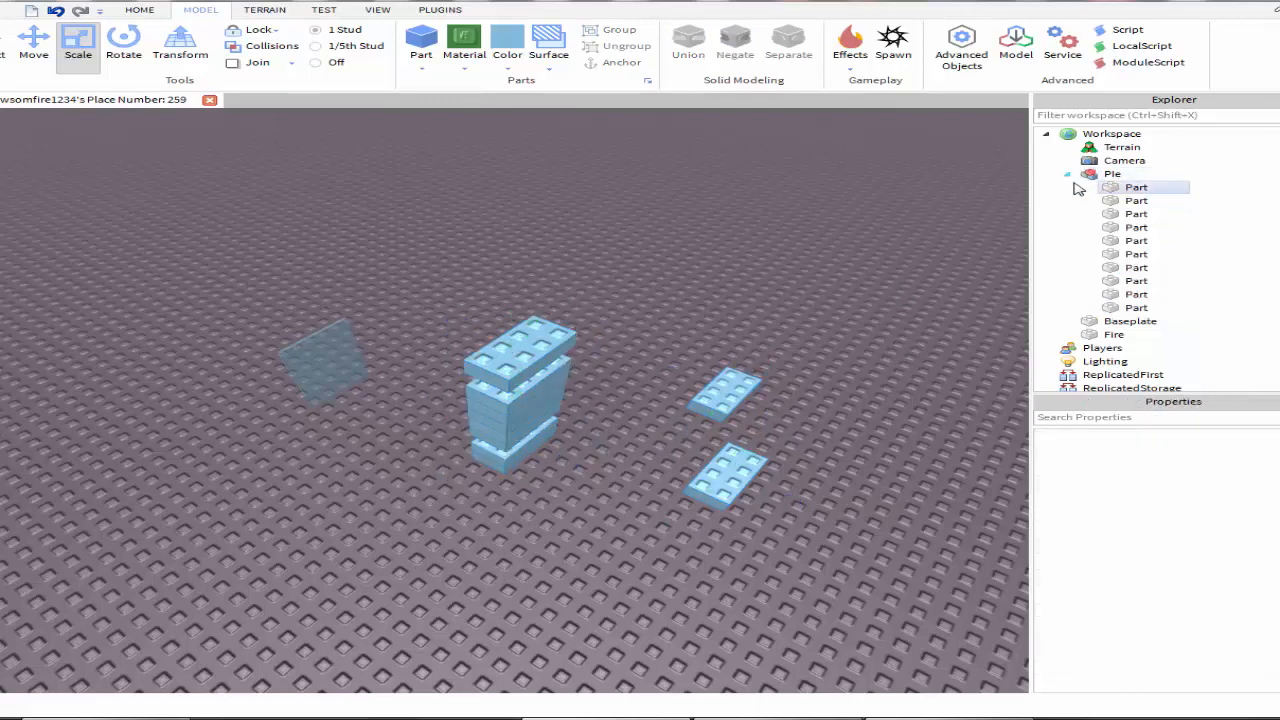
- Collapse the Pie model in the hierarchy, move the whole model a short distance across the baseplate, and deselect it
left_click(1067, 174)
left_click(1112, 174)
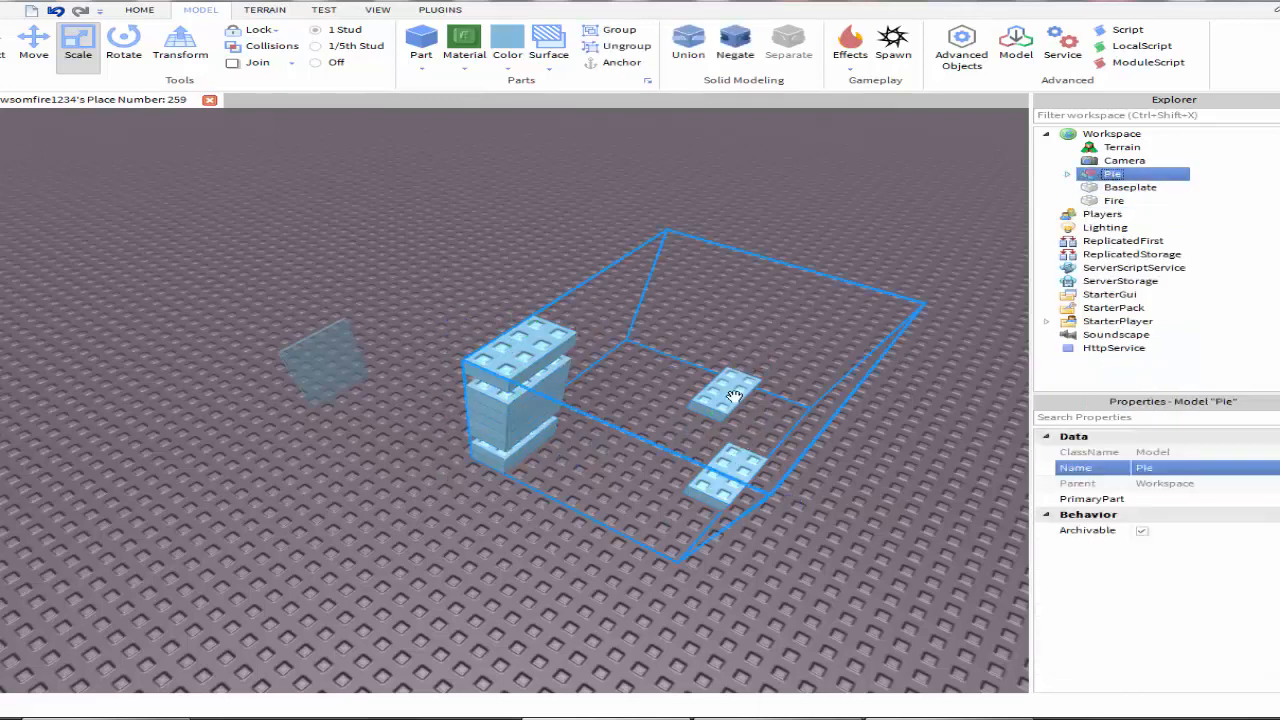
left_click_drag(734, 397, 710, 450)
left_click(795, 516)
right_click_drag(795, 516, 779, 516)
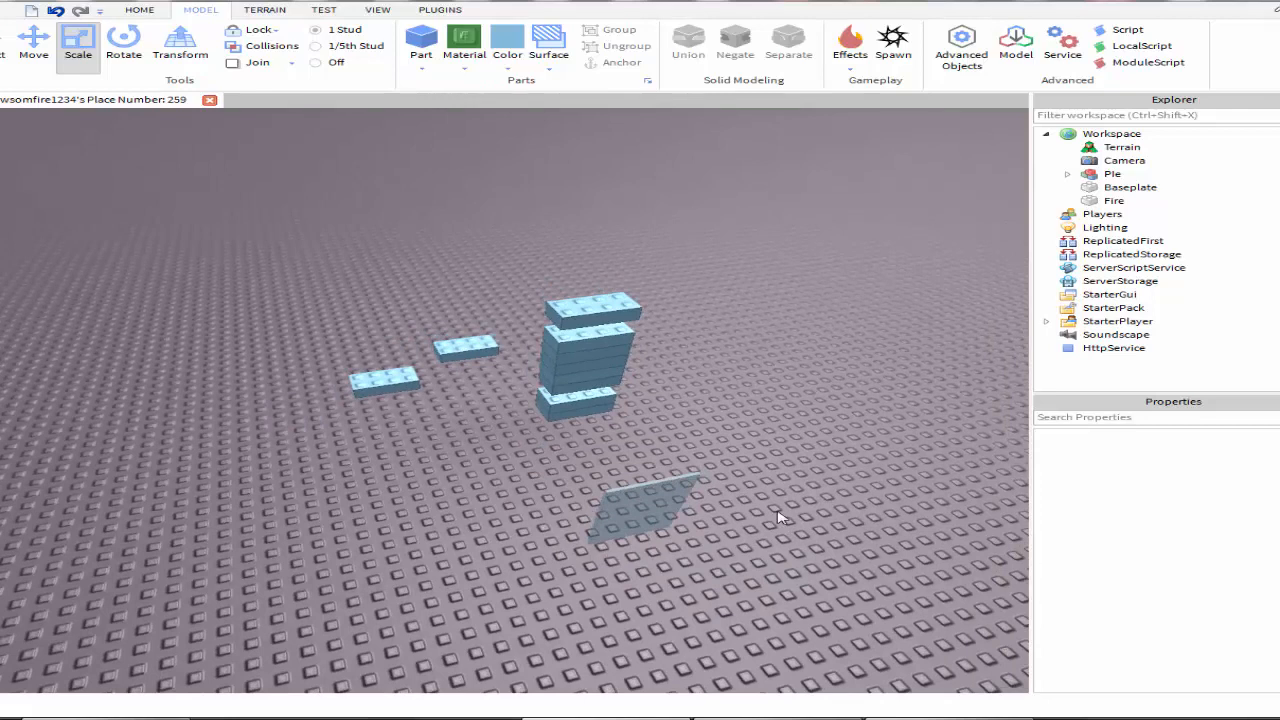